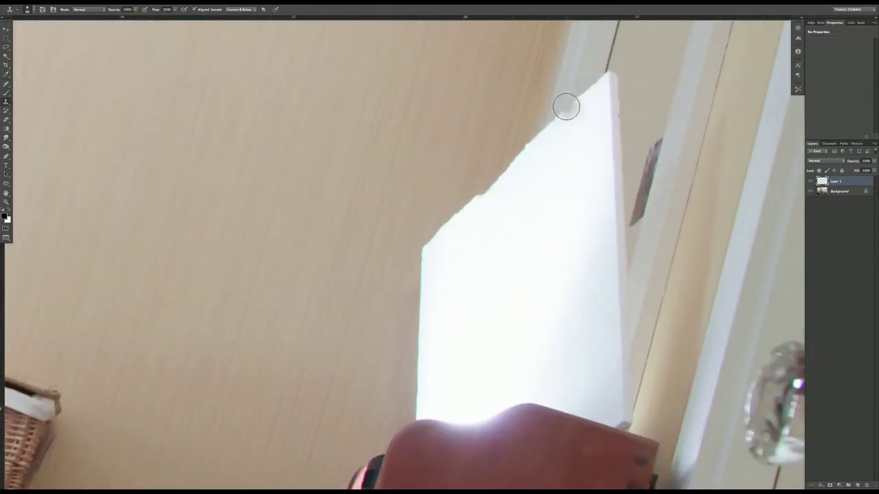
Clone wall texture over the white paper and bright window patch, then turn the chair path into a selection.
{"action": "mouse_move", "coordinate": [566, 106]}
{"action": "left_mouse_down"}
{"action": "mouse_move", "coordinate": [449, 268]}
{"action": "mouse_move", "coordinate": [588, 231]}
{"action": "mouse_move", "coordinate": [620, 410]}
{"action": "mouse_move", "coordinate": [439, 347]}
{"action": "left_mouse_up"}
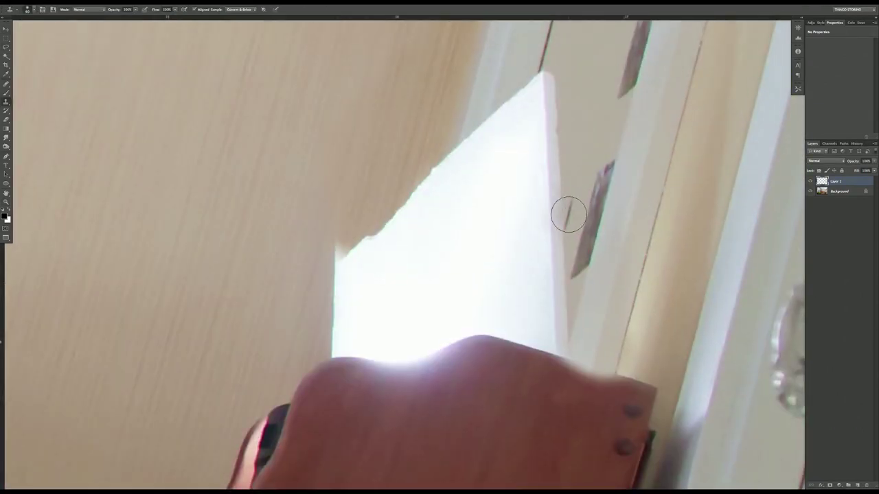
{"action": "mouse_move", "coordinate": [569, 215]}
{"action": "left_mouse_down"}
{"action": "mouse_move", "coordinate": [530, 90]}
{"action": "mouse_move", "coordinate": [555, 64]}
{"action": "mouse_move", "coordinate": [499, 156]}
{"action": "mouse_move", "coordinate": [429, 337]}
{"action": "mouse_move", "coordinate": [361, 250]}
{"action": "left_mouse_up"}
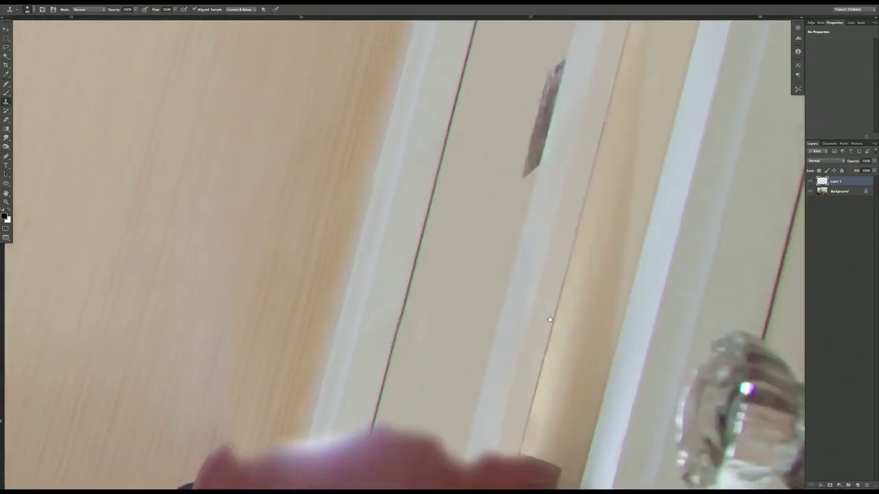
{"action": "key", "text": "p"}
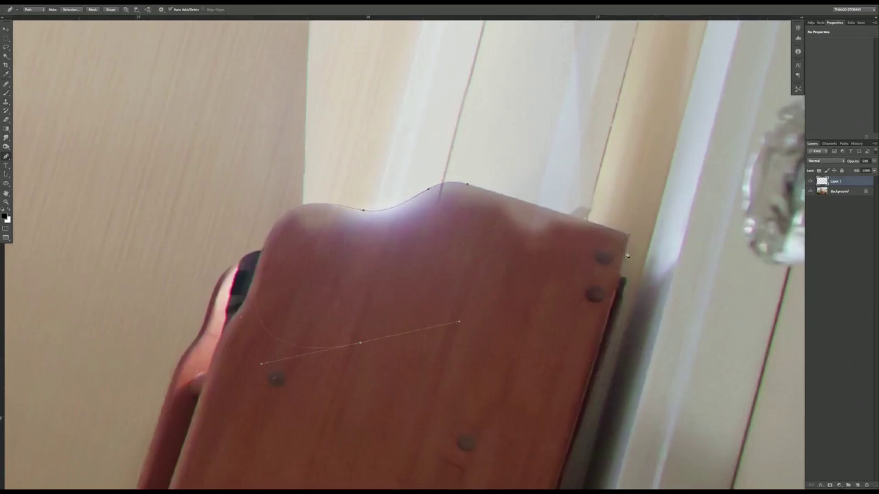
{"action": "left_click", "coordinate": [70, 9]}
{"action": "key", "text": "Return"}
Zoom to the door area and clone wall texture over the chair's top on a new layer.
{"action": "key", "text": "z"}
{"action": "left_click", "coordinate": [621, 232], "text": "alt"}
{"action": "left_click", "coordinate": [629, 202]}
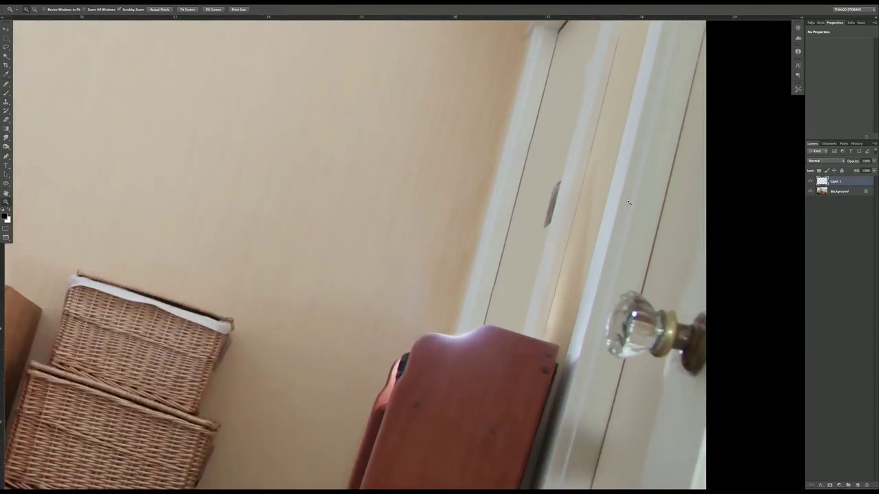
{"action": "key", "text": "ctrl+shift+alt+n"}
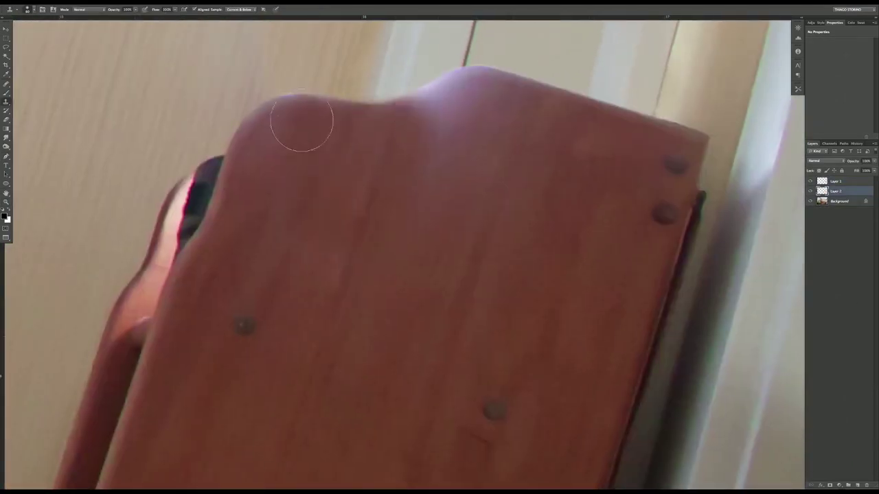
{"action": "left_click_drag", "start_coordinate": [304, 123], "coordinate": [481, 143]}
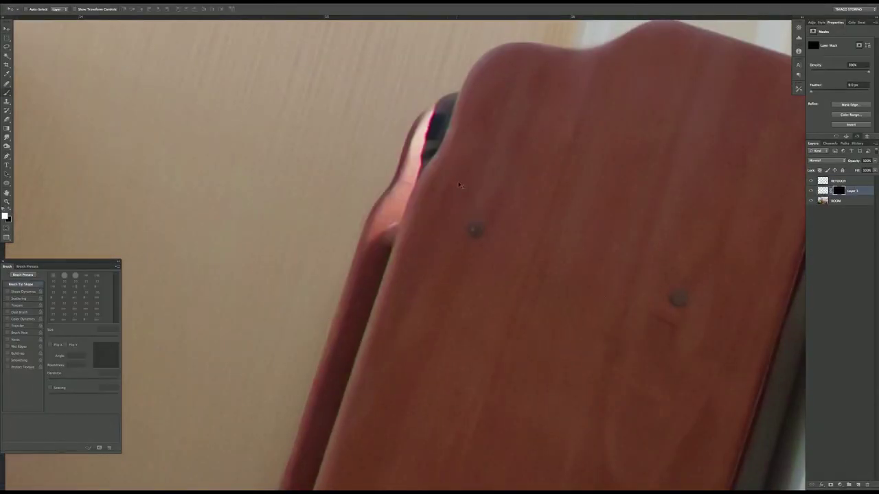
Paint the Layer 1 mask with a 15 px brush, then heal and clone along the chair's top edge.
{"action": "key", "text": "b"}
{"action": "key", "text": "bracketleft"}
{"action": "key", "text": "bracketleft"}
{"action": "key", "text": "bracketleft"}
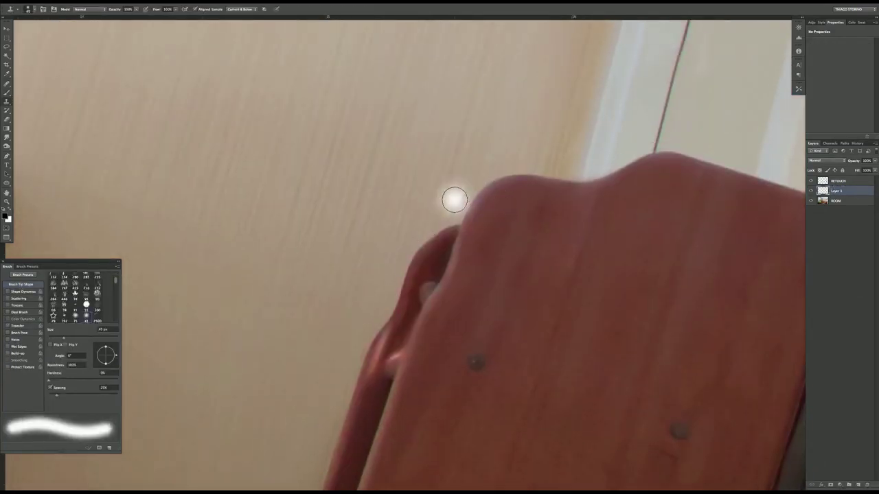
{"action": "key", "text": "j"}
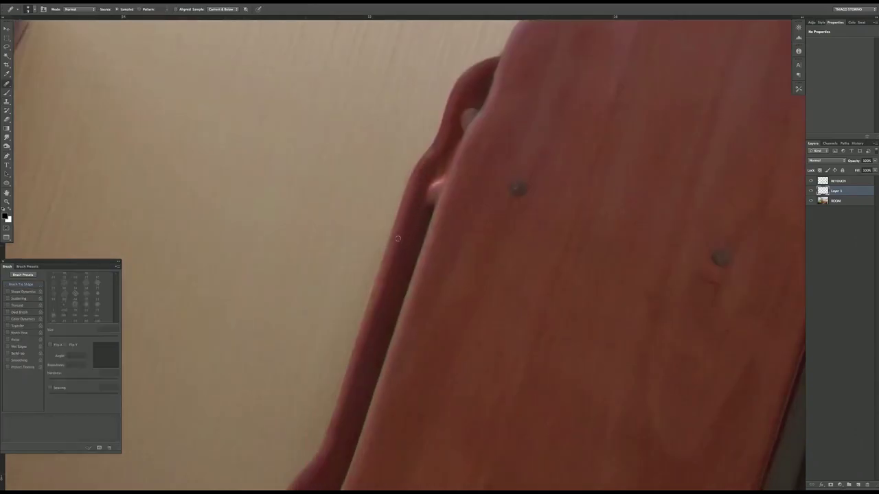
{"action": "key", "text": "s"}
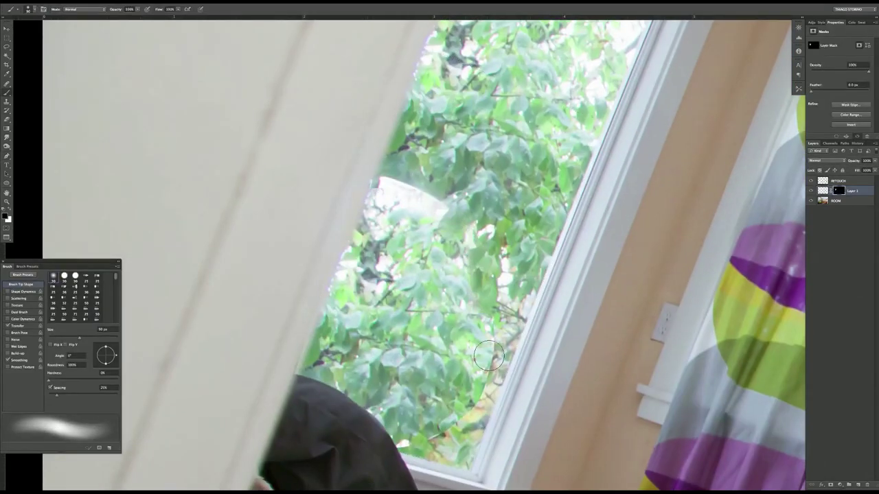
Heal and clone out the lamp and stand with a 35 px brush, then fit the whole image.
{"action": "key", "text": "bracketleft"}
{"action": "key", "text": "bracketleft"}
{"action": "key", "text": "bracketleft"}
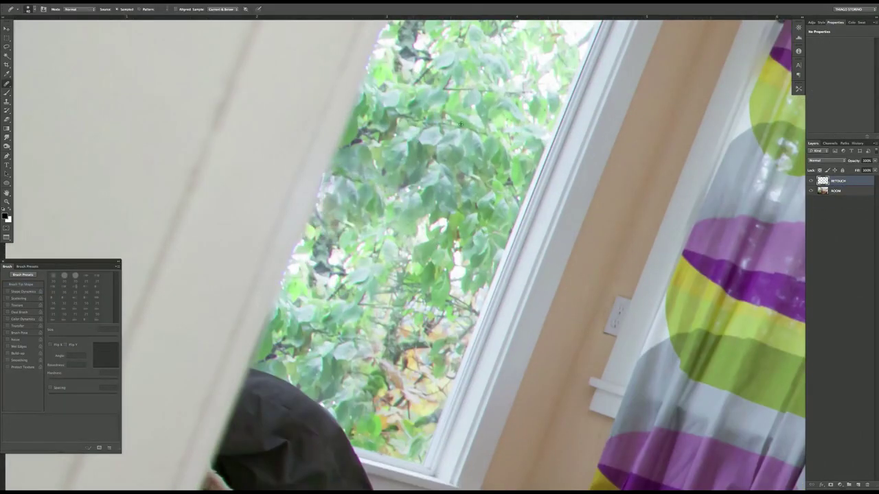
{"action": "key", "text": "s"}
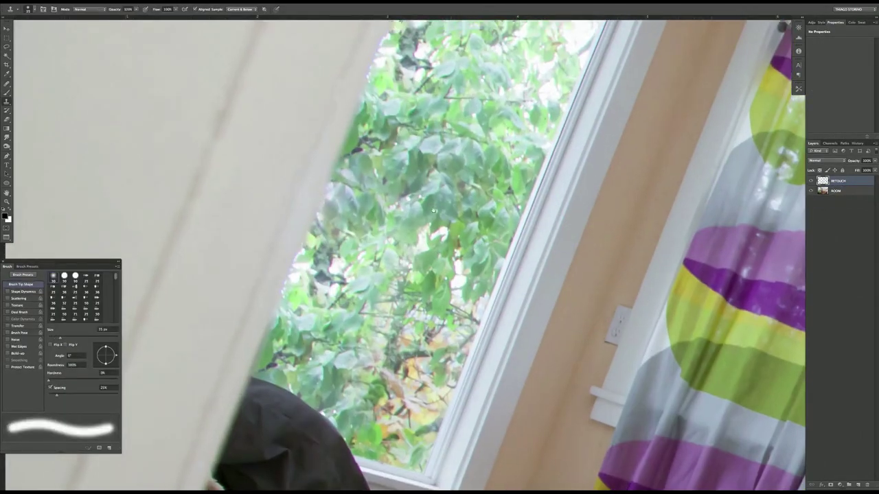
{"action": "key", "text": "ctrl+0"}
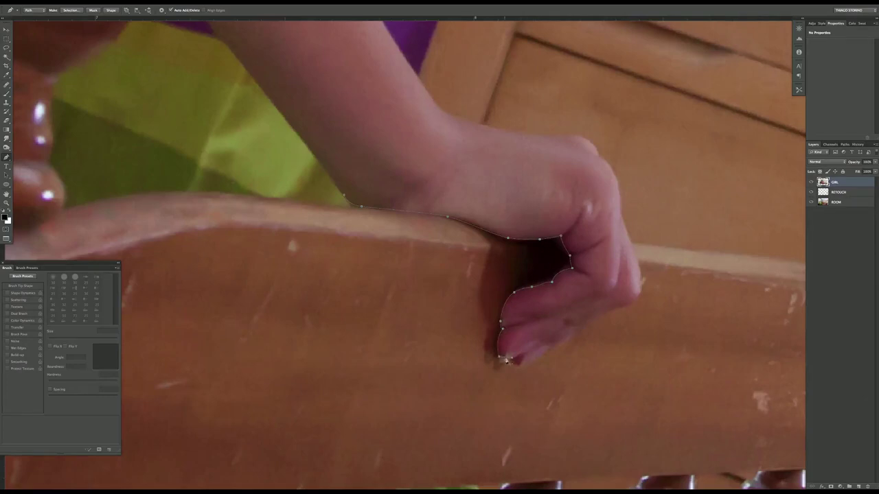
Trace the path along the upper edge of the girl's pointing finger and hand.
{"action": "scroll", "coordinate": [591, 127], "scroll_direction": "up", "scroll_amount": 5}
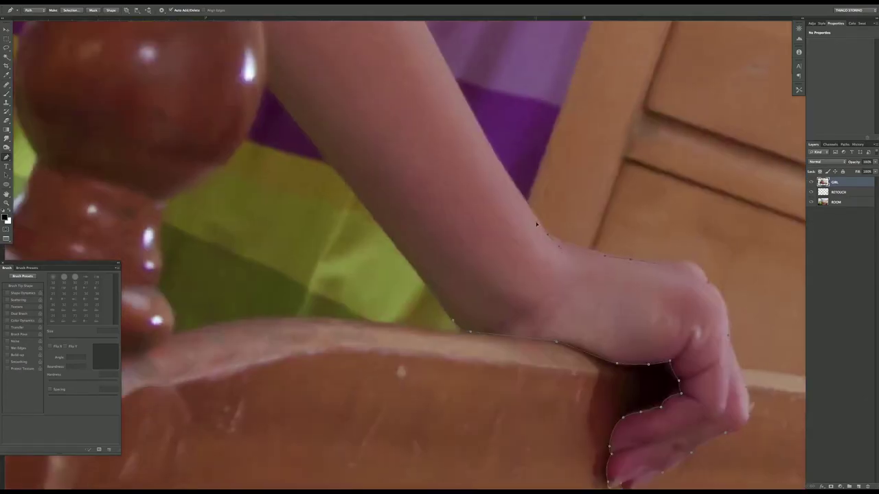
{"action": "scroll", "coordinate": [481, 103], "scroll_direction": "up", "scroll_amount": 5}
{"action": "scroll", "coordinate": [401, 78], "scroll_direction": "up", "scroll_amount": 5}
{"action": "scroll", "coordinate": [548, 363], "scroll_direction": "up", "scroll_amount": 10}
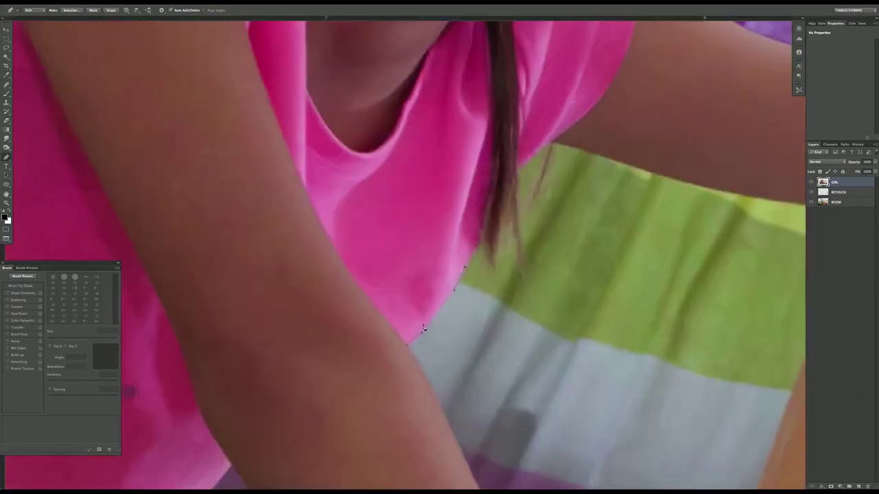
{"action": "scroll", "coordinate": [417, 329], "scroll_direction": "up", "scroll_amount": 3}
{"action": "scroll", "coordinate": [543, 241], "scroll_direction": "right", "scroll_amount": 5}
{"action": "scroll", "coordinate": [520, 206], "scroll_direction": "right", "scroll_amount": 2}
{"action": "scroll", "coordinate": [565, 217], "scroll_direction": "right", "scroll_amount": 10}
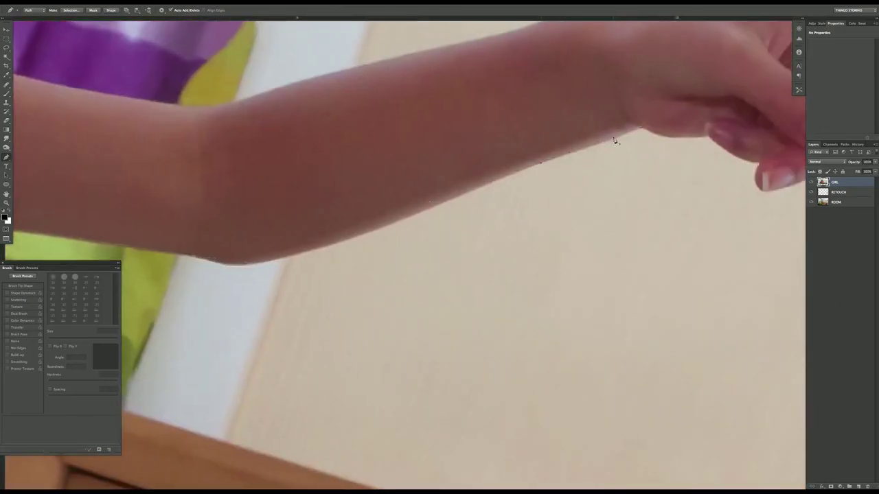
{"action": "scroll", "coordinate": [524, 202], "scroll_direction": "right", "scroll_amount": 5}
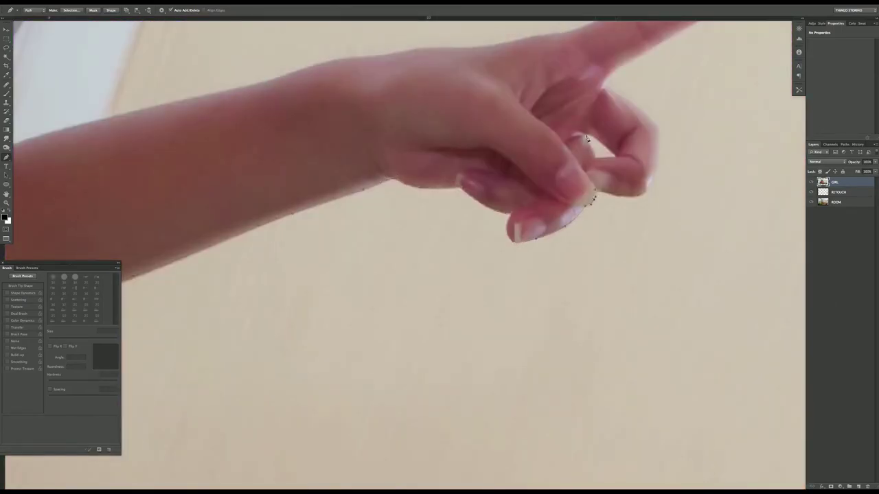
{"action": "scroll", "coordinate": [659, 138], "scroll_direction": "up", "scroll_amount": 5}
{"action": "scroll", "coordinate": [618, 151], "scroll_direction": "right", "scroll_amount": 6}
{"action": "left_click", "coordinate": [453, 194]}
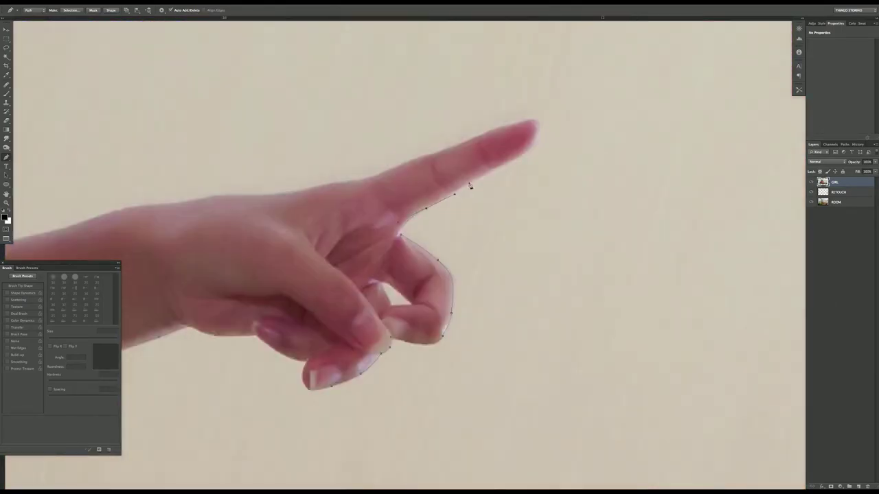
Continue the path around her head, hair, scrunchie, shirt and jeans.
{"action": "scroll", "coordinate": [522, 158], "scroll_direction": "left", "scroll_amount": 5}
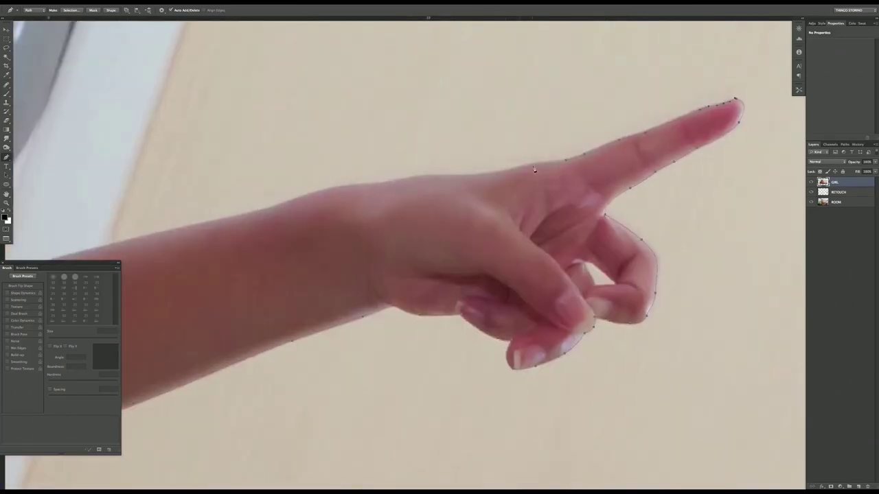
{"action": "scroll", "coordinate": [510, 151], "scroll_direction": "left", "scroll_amount": 8}
{"action": "scroll", "coordinate": [516, 169], "scroll_direction": "left", "scroll_amount": 4}
{"action": "scroll", "coordinate": [508, 199], "scroll_direction": "left", "scroll_amount": 8}
{"action": "scroll", "coordinate": [508, 199], "scroll_direction": "up", "scroll_amount": 3}
{"action": "scroll", "coordinate": [495, 223], "scroll_direction": "left", "scroll_amount": 6}
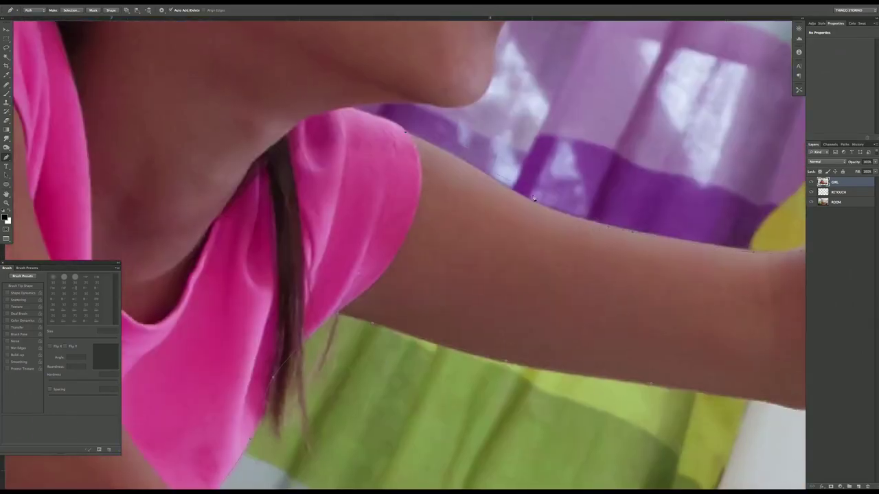
{"action": "scroll", "coordinate": [488, 199], "scroll_direction": "left", "scroll_amount": 5}
{"action": "scroll", "coordinate": [480, 182], "scroll_direction": "up", "scroll_amount": 3}
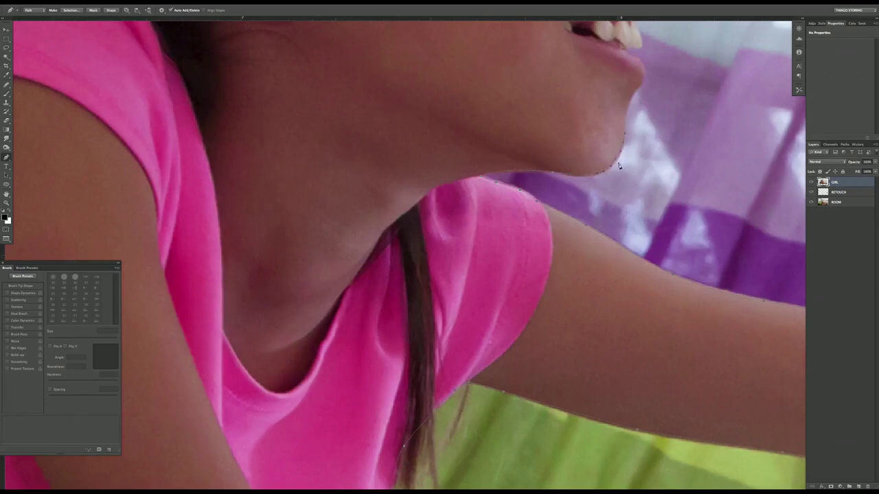
{"action": "scroll", "coordinate": [620, 166], "scroll_direction": "up", "scroll_amount": 3}
{"action": "scroll", "coordinate": [613, 104], "scroll_direction": "up", "scroll_amount": 2}
{"action": "scroll", "coordinate": [578, 113], "scroll_direction": "up", "scroll_amount": 1}
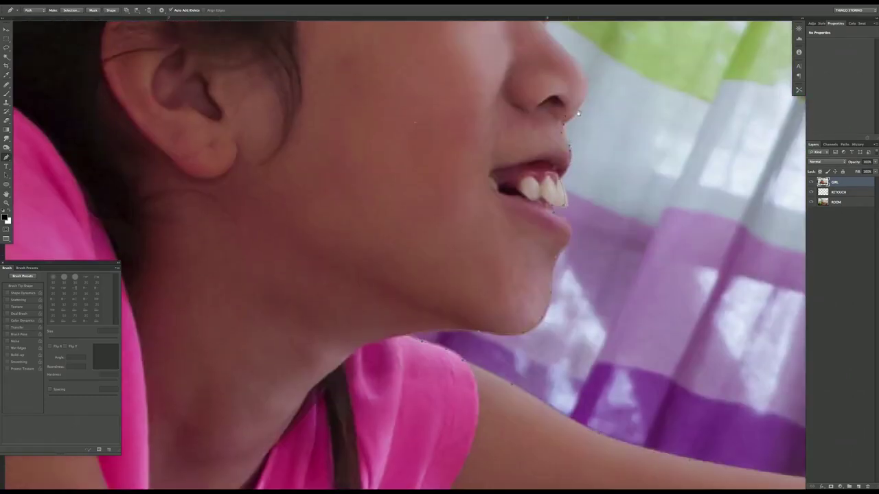
{"action": "scroll", "coordinate": [566, 157], "scroll_direction": "up", "scroll_amount": 5}
{"action": "scroll", "coordinate": [580, 158], "scroll_direction": "up", "scroll_amount": 3}
{"action": "scroll", "coordinate": [579, 158], "scroll_direction": "up", "scroll_amount": 3}
{"action": "scroll", "coordinate": [590, 159], "scroll_direction": "up", "scroll_amount": 3}
{"action": "scroll", "coordinate": [598, 160], "scroll_direction": "left", "scroll_amount": 4}
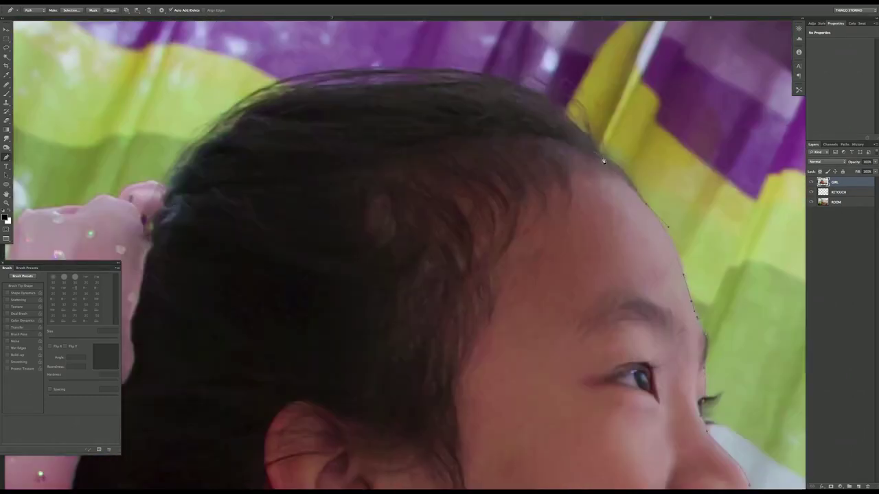
{"action": "scroll", "coordinate": [341, 93], "scroll_direction": "left", "scroll_amount": 5}
{"action": "scroll", "coordinate": [546, 101], "scroll_direction": "left", "scroll_amount": 3}
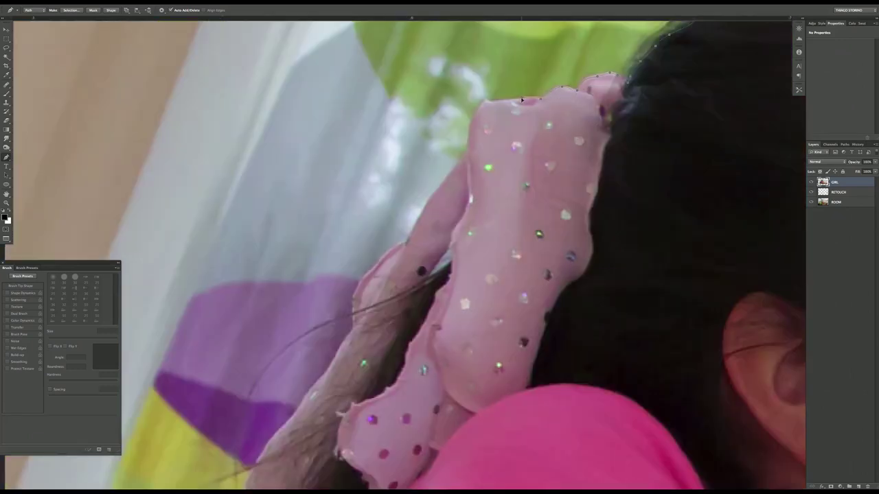
{"action": "scroll", "coordinate": [521, 100], "scroll_direction": "down", "scroll_amount": 3}
{"action": "scroll", "coordinate": [521, 100], "scroll_direction": "left", "scroll_amount": 3}
{"action": "scroll", "coordinate": [450, 120], "scroll_direction": "down", "scroll_amount": 3}
{"action": "scroll", "coordinate": [464, 86], "scroll_direction": "down", "scroll_amount": 3}
{"action": "scroll", "coordinate": [508, 58], "scroll_direction": "left", "scroll_amount": 2}
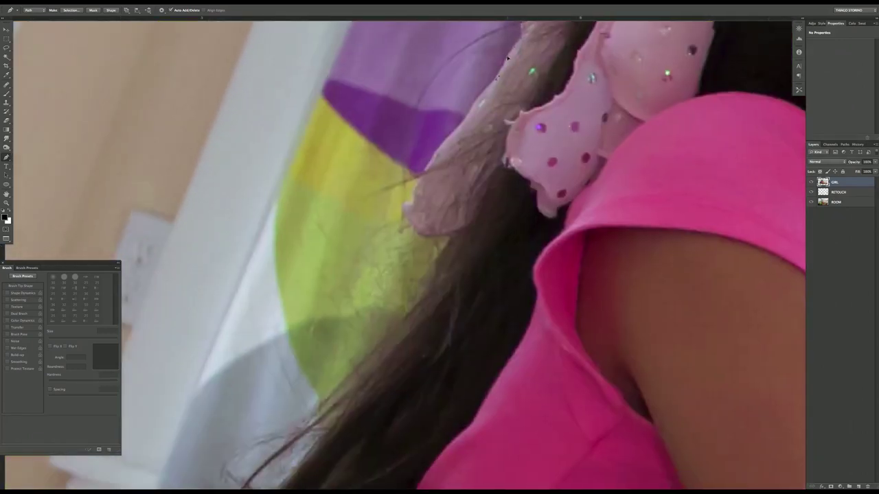
{"action": "scroll", "coordinate": [457, 118], "scroll_direction": "down", "scroll_amount": 3}
{"action": "scroll", "coordinate": [475, 151], "scroll_direction": "down", "scroll_amount": 3}
{"action": "scroll", "coordinate": [475, 151], "scroll_direction": "down", "scroll_amount": 1}
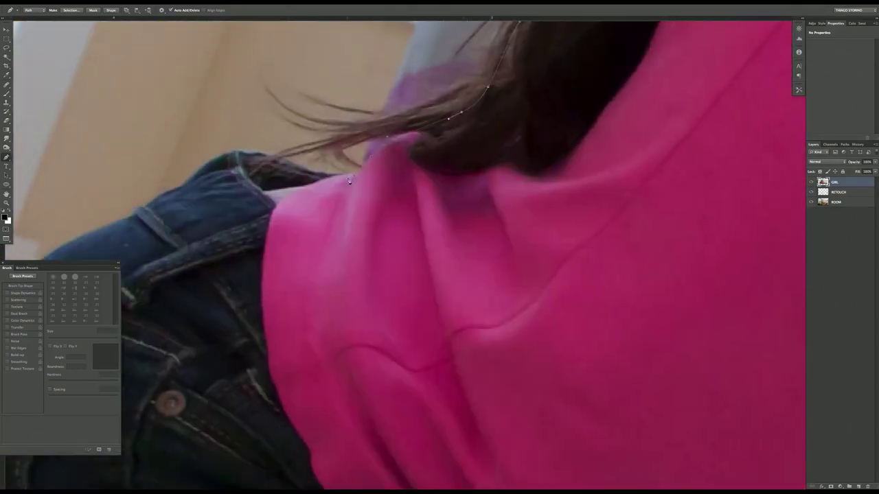
{"action": "scroll", "coordinate": [421, 150], "scroll_direction": "left", "scroll_amount": 3}
{"action": "scroll", "coordinate": [304, 202], "scroll_direction": "down", "scroll_amount": 3}
{"action": "scroll", "coordinate": [305, 201], "scroll_direction": "left", "scroll_amount": 3}
{"action": "scroll", "coordinate": [372, 241], "scroll_direction": "down", "scroll_amount": 3}
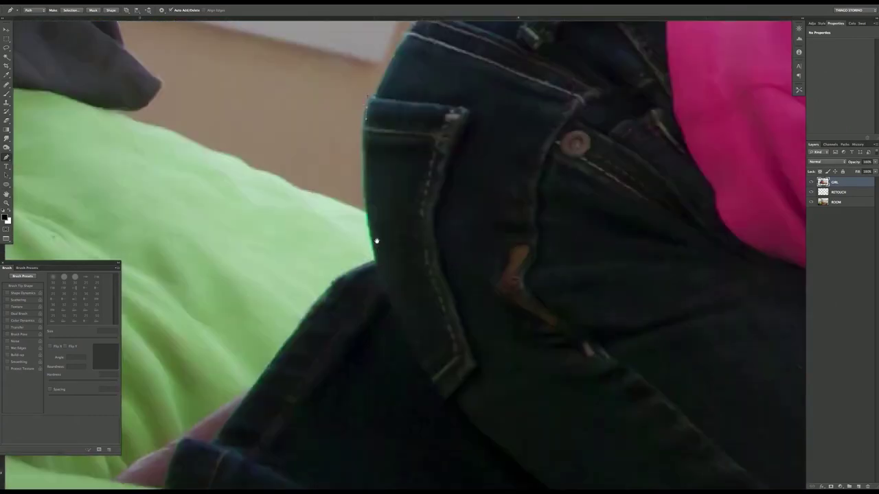
{"action": "scroll", "coordinate": [412, 178], "scroll_direction": "down", "scroll_amount": 3}
{"action": "scroll", "coordinate": [393, 167], "scroll_direction": "down", "scroll_amount": 3}
{"action": "scroll", "coordinate": [392, 167], "scroll_direction": "left", "scroll_amount": 2}
{"action": "scroll", "coordinate": [324, 200], "scroll_direction": "down", "scroll_amount": 2}
{"action": "scroll", "coordinate": [324, 200], "scroll_direction": "right", "scroll_amount": 2}
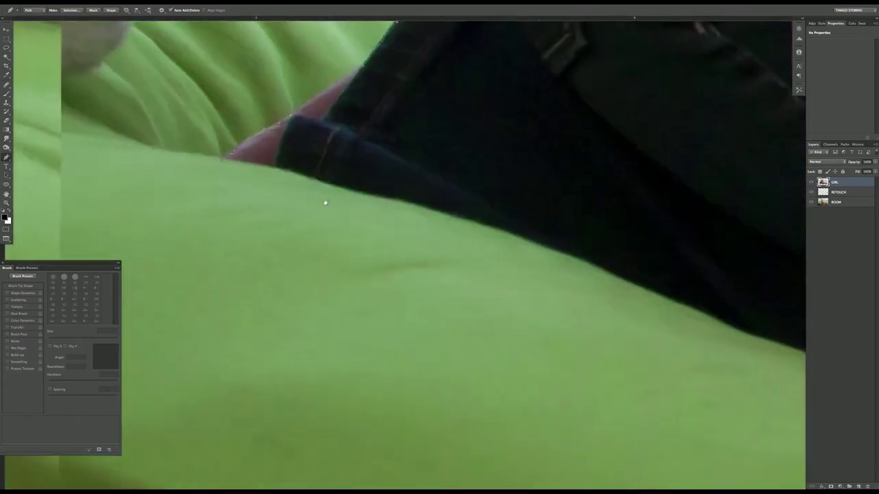
{"action": "scroll", "coordinate": [479, 236], "scroll_direction": "up", "scroll_amount": 3}
{"action": "scroll", "coordinate": [479, 236], "scroll_direction": "down", "scroll_amount": 2}
{"action": "scroll", "coordinate": [446, 192], "scroll_direction": "right", "scroll_amount": 3}
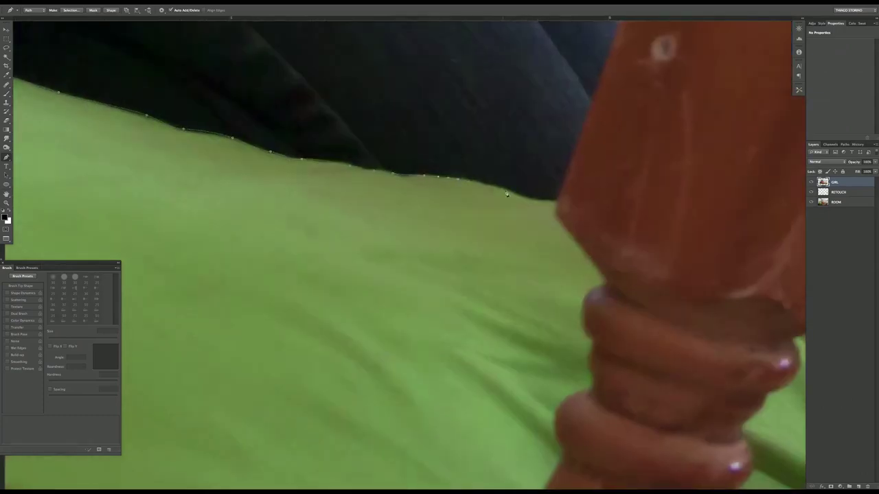
{"action": "scroll", "coordinate": [417, 155], "scroll_direction": "up", "scroll_amount": 3}
{"action": "scroll", "coordinate": [393, 400], "scroll_direction": "down", "scroll_amount": 2}
{"action": "scroll", "coordinate": [393, 400], "scroll_direction": "up", "scroll_amount": 3}
{"action": "scroll", "coordinate": [378, 322], "scroll_direction": "up", "scroll_amount": 3}
{"action": "scroll", "coordinate": [378, 322], "scroll_direction": "left", "scroll_amount": 2}
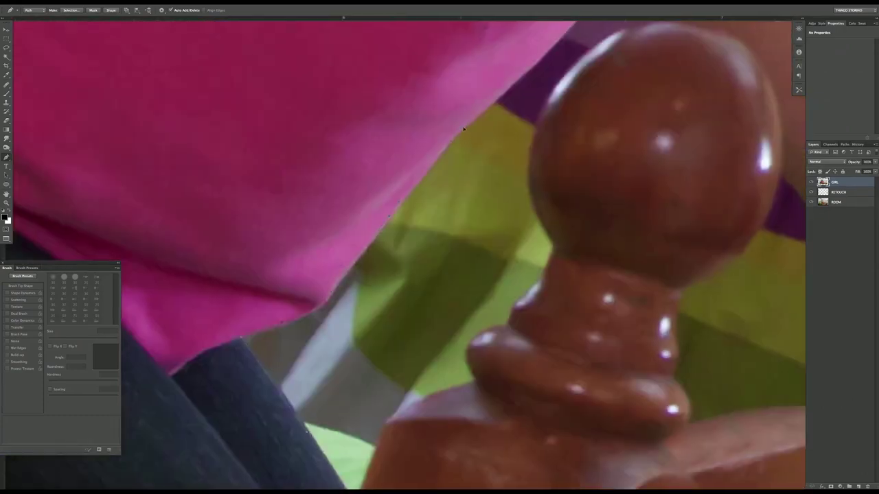
{"action": "scroll", "coordinate": [364, 247], "scroll_direction": "up", "scroll_amount": 2}
{"action": "scroll", "coordinate": [347, 171], "scroll_direction": "up", "scroll_amount": 2}
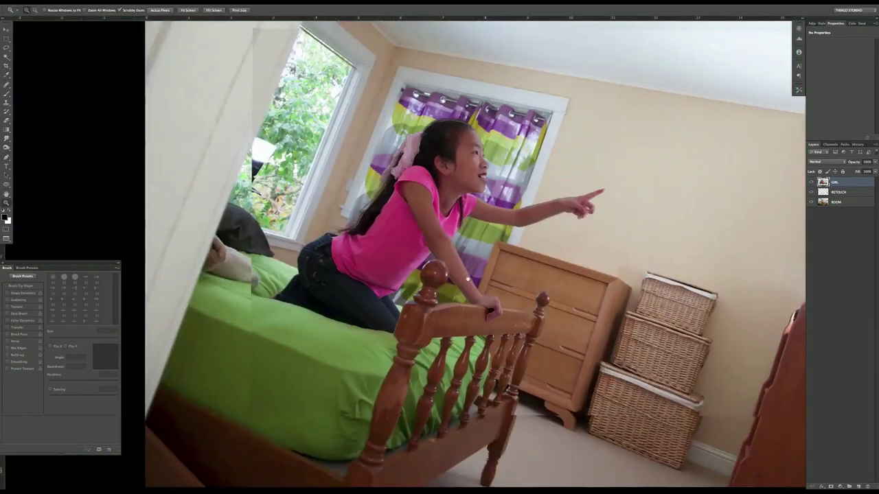
Select the red copy channel and boost its contrast with Levels.
{"action": "scroll", "coordinate": [618, 207], "scroll_direction": "up", "scroll_amount": 3}
{"action": "left_click", "coordinate": [829, 144]}
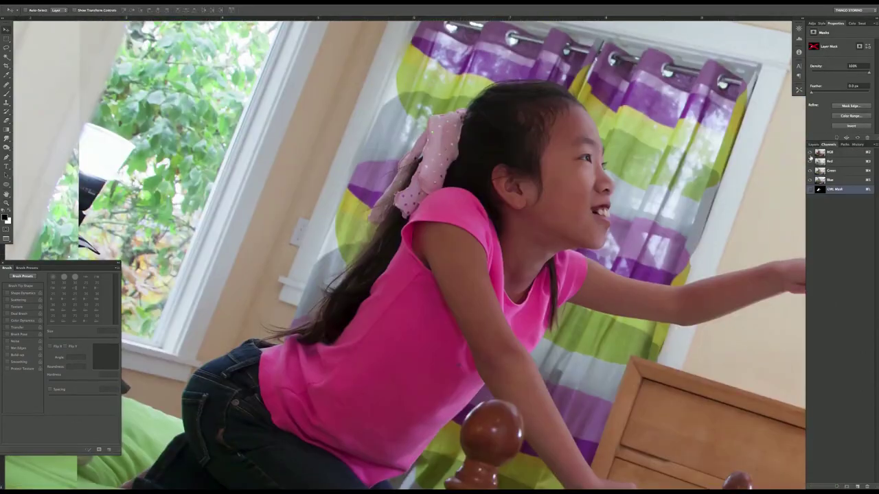
{"action": "left_click", "coordinate": [834, 189]}
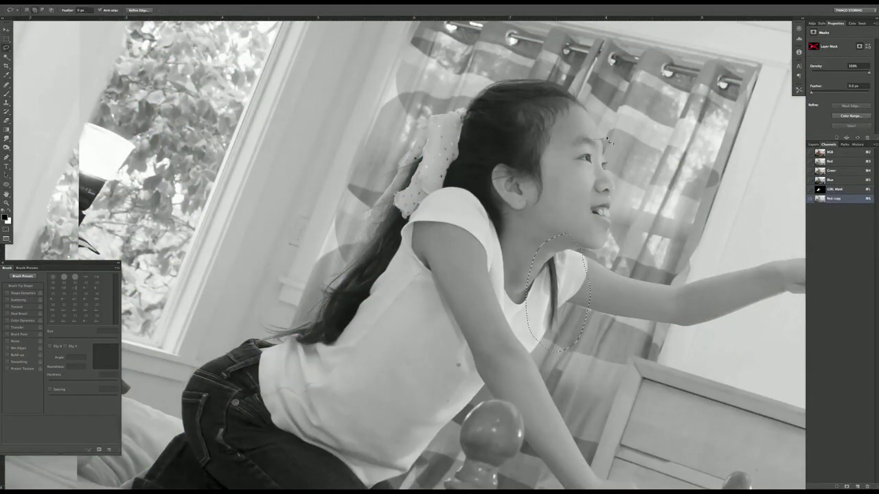
{"action": "key", "text": "ctrl+l"}
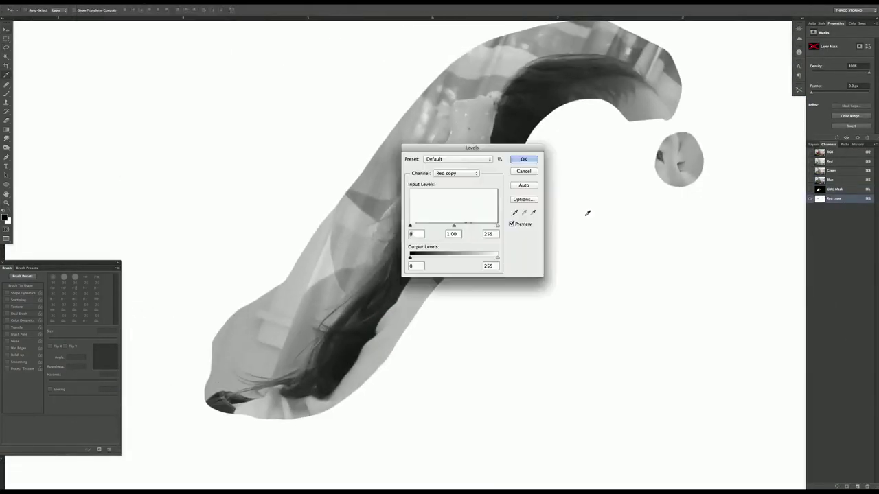
{"action": "left_click_drag", "start_coordinate": [410, 226], "coordinate": [429, 227]}
{"action": "left_click_drag", "start_coordinate": [498, 225], "coordinate": [482, 225]}
{"action": "key", "text": "Return"}
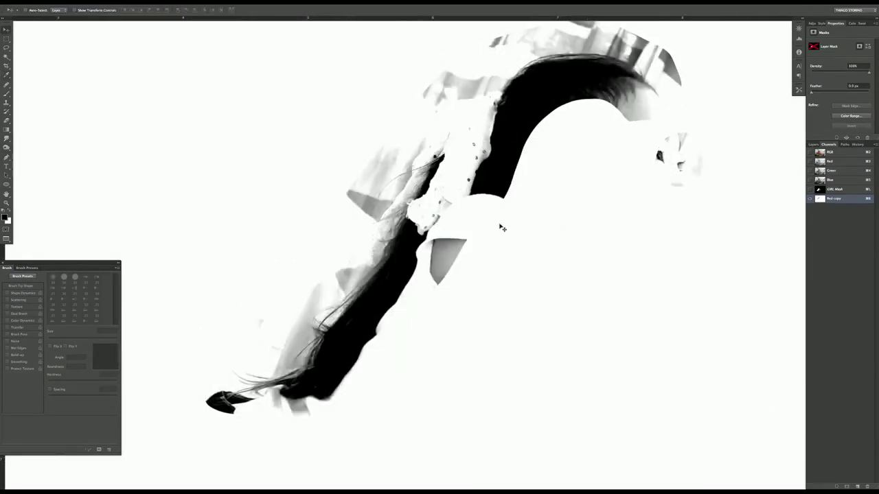
Dodge the grey mask edges around the head with a 100 px brush.
{"action": "key", "text": "o"}
{"action": "key", "text": "bracketleft"}
{"action": "key", "text": "bracketleft"}
{"action": "key", "text": "bracketleft"}
{"action": "mouse_move", "coordinate": [416, 303]}
{"action": "left_mouse_down"}
{"action": "mouse_move", "coordinate": [314, 263]}
{"action": "mouse_move", "coordinate": [382, 133]}
{"action": "left_mouse_up"}
{"action": "scroll", "coordinate": [383, 133], "scroll_direction": "up", "scroll_amount": 5}
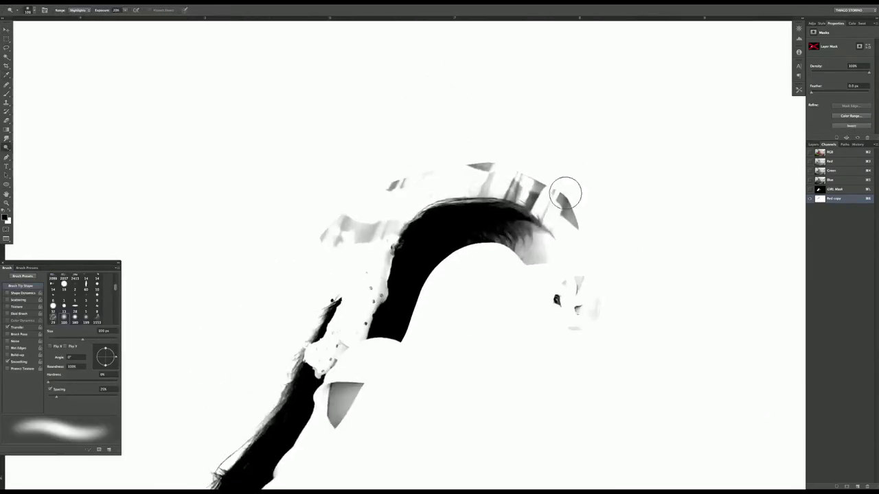
{"action": "mouse_move", "coordinate": [565, 190]}
{"action": "left_mouse_down"}
{"action": "mouse_move", "coordinate": [479, 177]}
{"action": "mouse_move", "coordinate": [588, 264]}
{"action": "mouse_move", "coordinate": [667, 230]}
{"action": "left_mouse_up"}
Lasso the stray grey areas, invert the channel so the hair is white, and return to RGB.
{"action": "key", "text": "l"}
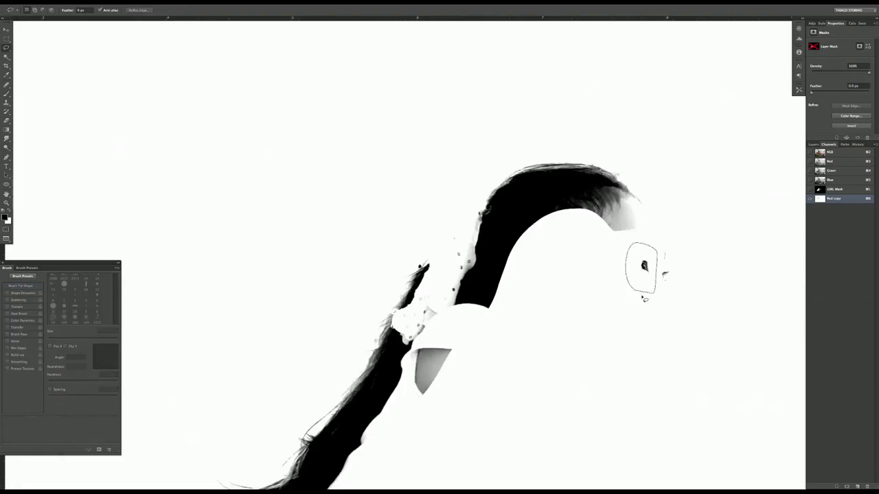
{"action": "left_click_drag", "start_coordinate": [449, 350], "coordinate": [466, 264]}
{"action": "key", "text": "ctrl+i"}
{"action": "left_click_drag", "start_coordinate": [471, 135], "coordinate": [422, 323]}
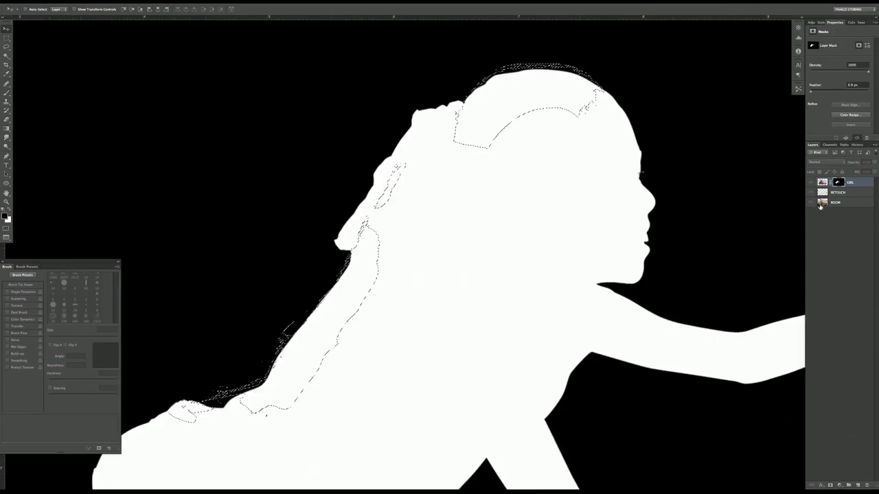
{"action": "left_click", "coordinate": [839, 182], "text": "alt"}
Paint the GIRL layer mask with a 45 px brush where the jeans meet the bed.
{"action": "key", "text": "b"}
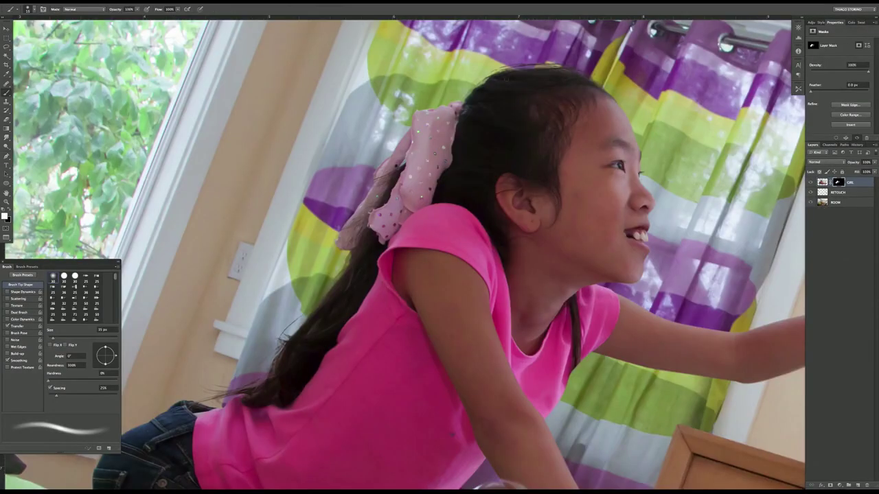
{"action": "scroll", "coordinate": [477, 185], "scroll_direction": "down", "scroll_amount": 5}
{"action": "scroll", "coordinate": [478, 220], "scroll_direction": "down", "scroll_amount": 5}
{"action": "scroll", "coordinate": [481, 247], "scroll_direction": "left", "scroll_amount": 4}
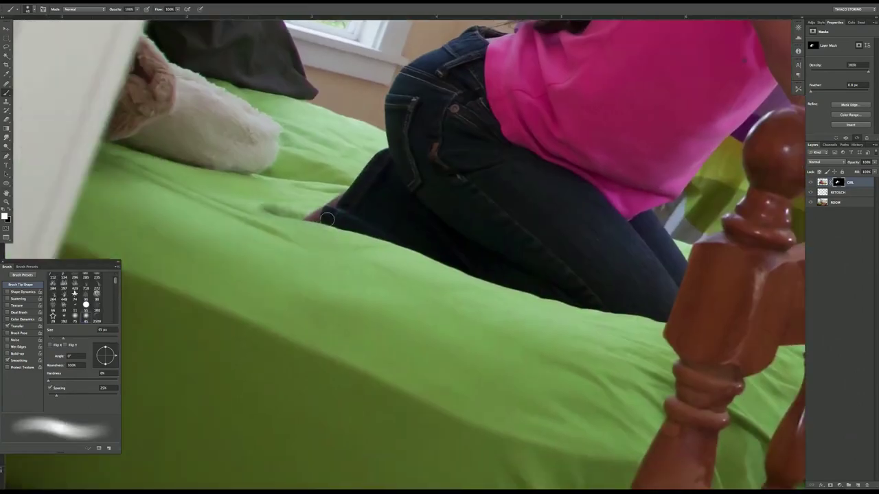
{"action": "key", "text": "bracketright"}
{"action": "key", "text": "bracketright"}
{"action": "key", "text": "bracketright"}
{"action": "left_click_drag", "start_coordinate": [481, 257], "coordinate": [659, 319]}
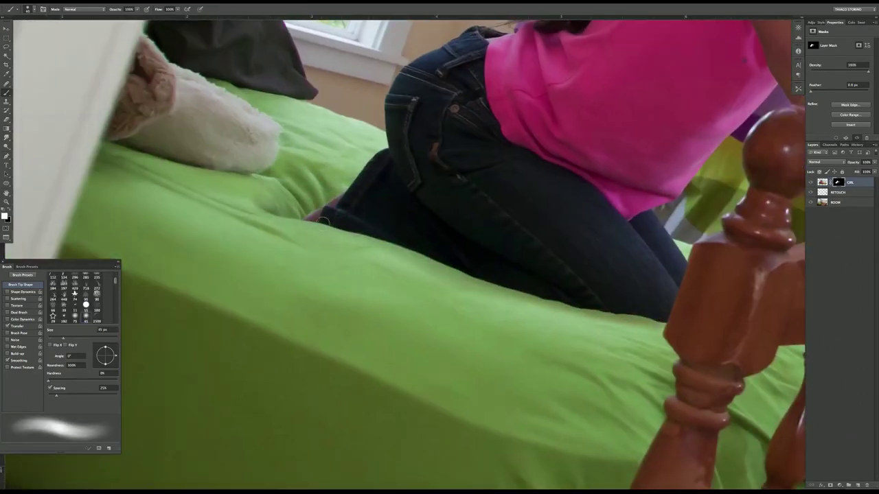
{"action": "scroll", "coordinate": [549, 145], "scroll_direction": "right", "scroll_amount": 5}
{"action": "scroll", "coordinate": [549, 145], "scroll_direction": "up", "scroll_amount": 1}
{"action": "key", "text": "v"}
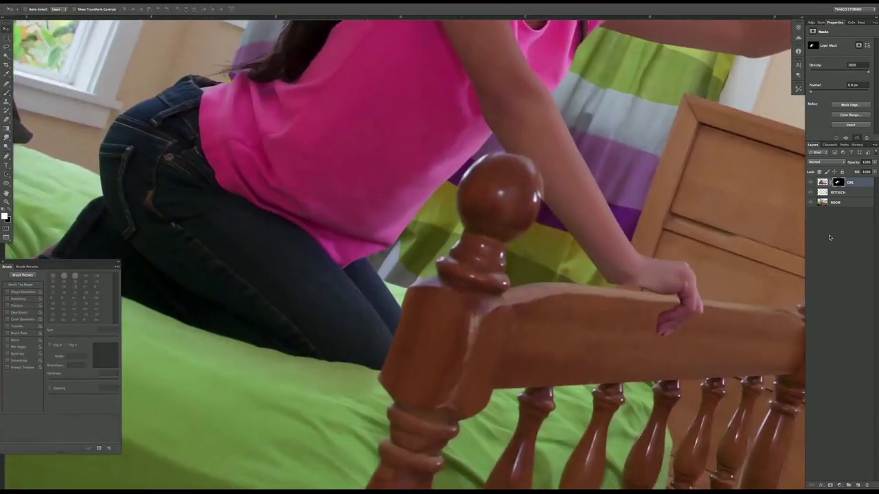
{"action": "key", "text": "b"}
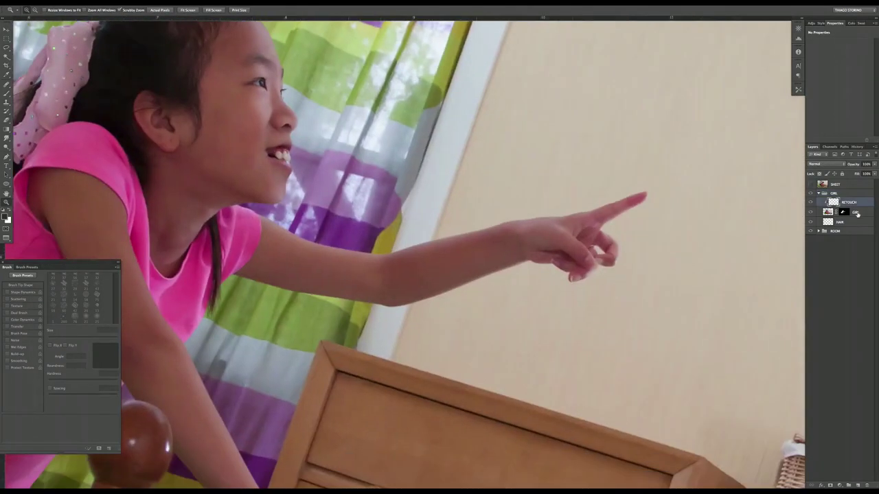
Paint white on the SHEET mask to reveal the green sheet over the girl's knees.
{"action": "left_click", "coordinate": [82, 4]}
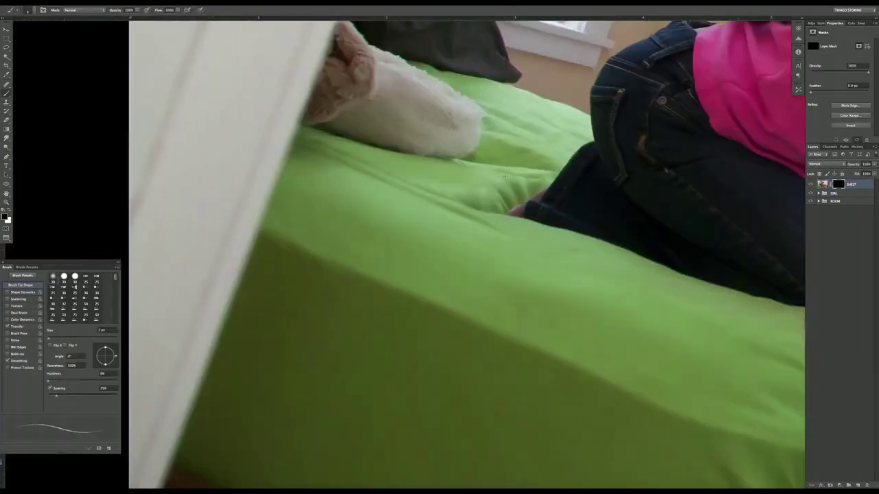
{"action": "key", "text": "x"}
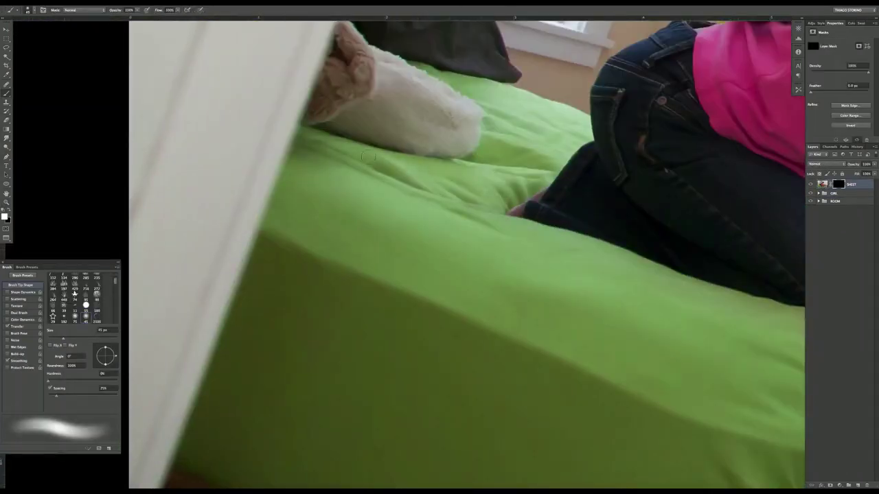
{"action": "mouse_move", "coordinate": [368, 156]}
{"action": "left_mouse_down"}
{"action": "mouse_move", "coordinate": [602, 210]}
{"action": "mouse_move", "coordinate": [514, 179]}
{"action": "left_mouse_up"}
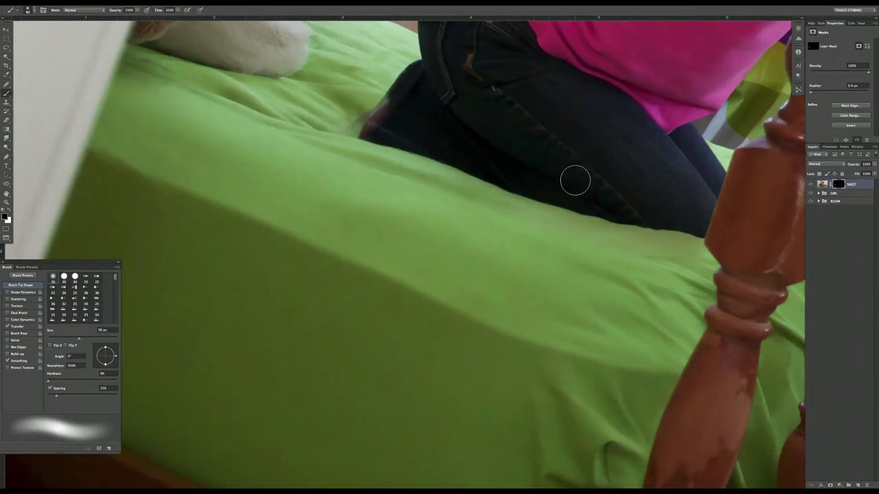
Delete the unfinished pen path drawn around the foot.
{"action": "key", "text": "p"}
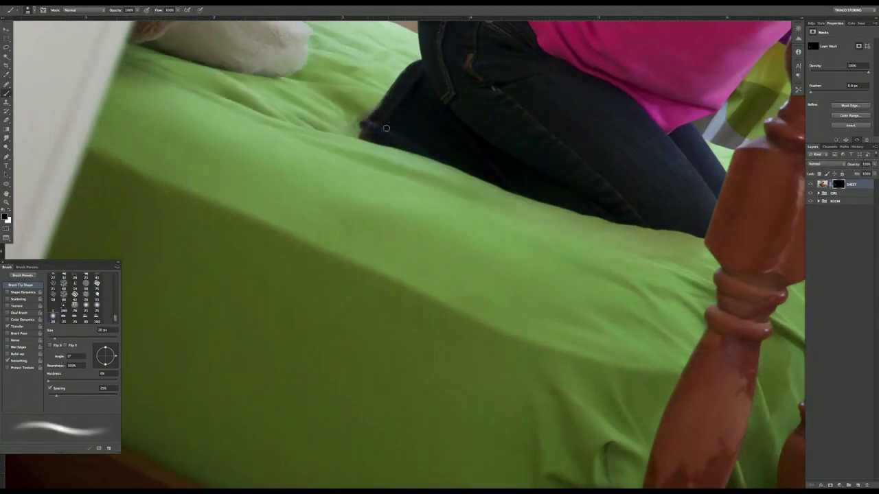
{"action": "left_click", "coordinate": [333, 140]}
{"action": "key", "text": "ctrl+Return"}
{"action": "key", "text": "b"}
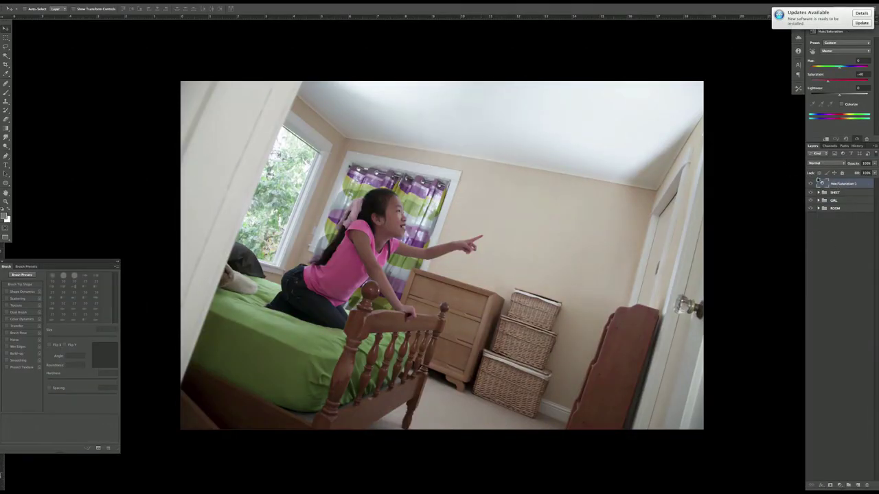
Create an FX group with a Black & White adjustment in Soft Light at reduced fill.
{"action": "left_click", "coordinate": [839, 484]}
{"action": "left_click", "coordinate": [851, 412]}
{"action": "left_click", "coordinate": [825, 162]}
{"action": "left_click", "coordinate": [823, 227]}
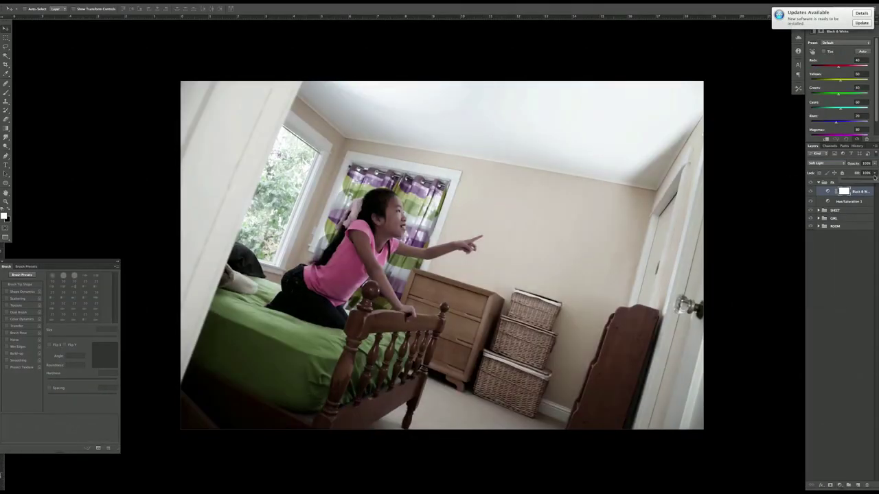
{"action": "left_click_drag", "start_coordinate": [874, 177], "coordinate": [855, 184]}
Add Brightness/Contrast and a Soft Light Gradient Map with recoloured stops, middle shifted toward green.
{"action": "left_click", "coordinate": [839, 485]}
{"action": "left_click", "coordinate": [851, 398]}
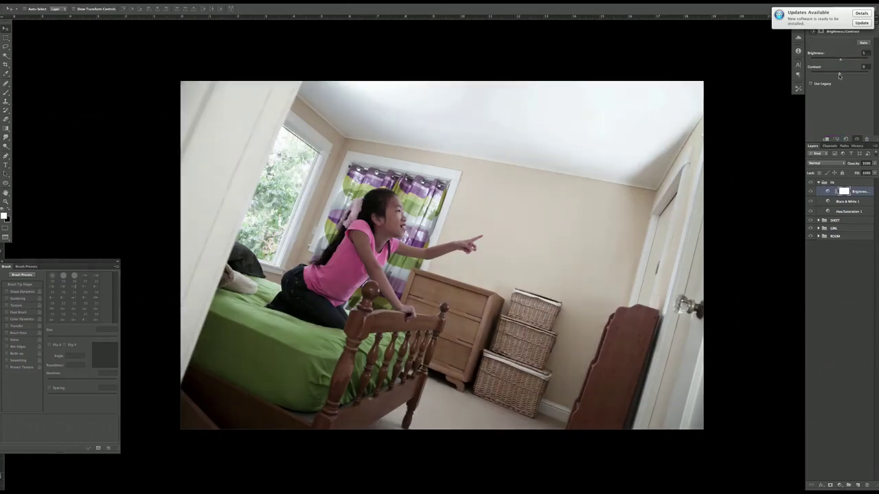
{"action": "left_click", "coordinate": [839, 484]}
{"action": "left_click", "coordinate": [851, 466]}
{"action": "left_click", "coordinate": [837, 45]}
{"action": "double_click", "coordinate": [562, 400]}
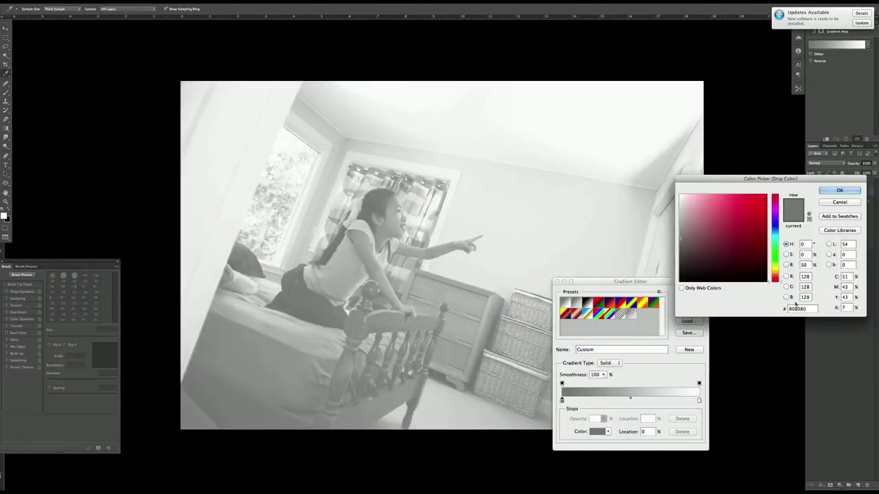
{"action": "left_click", "coordinate": [774, 243]}
{"action": "left_click", "coordinate": [754, 264]}
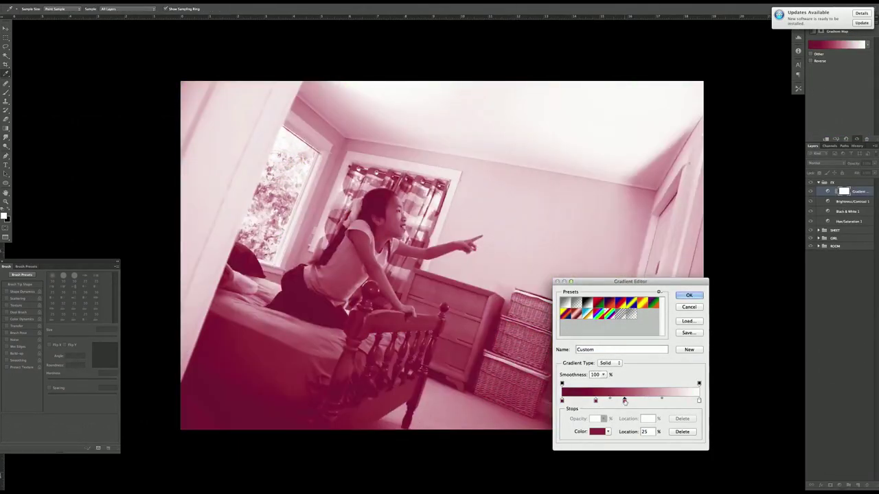
{"action": "double_click", "coordinate": [624, 400]}
{"action": "left_click_drag", "start_coordinate": [651, 223], "coordinate": [649, 183]}
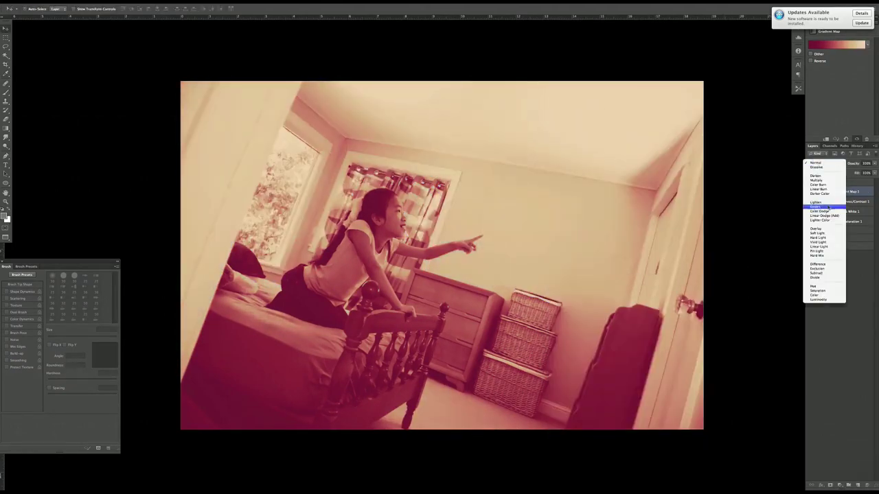
{"action": "left_click", "coordinate": [820, 234]}
Add a Vibrance adjustment and a Color Balance layer with an inverted black mask.
{"action": "left_click", "coordinate": [840, 486]}
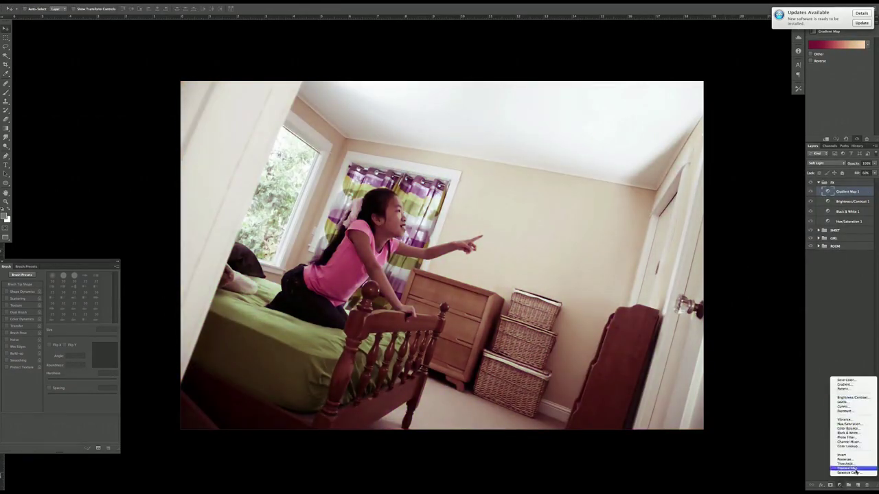
{"action": "left_click", "coordinate": [844, 419]}
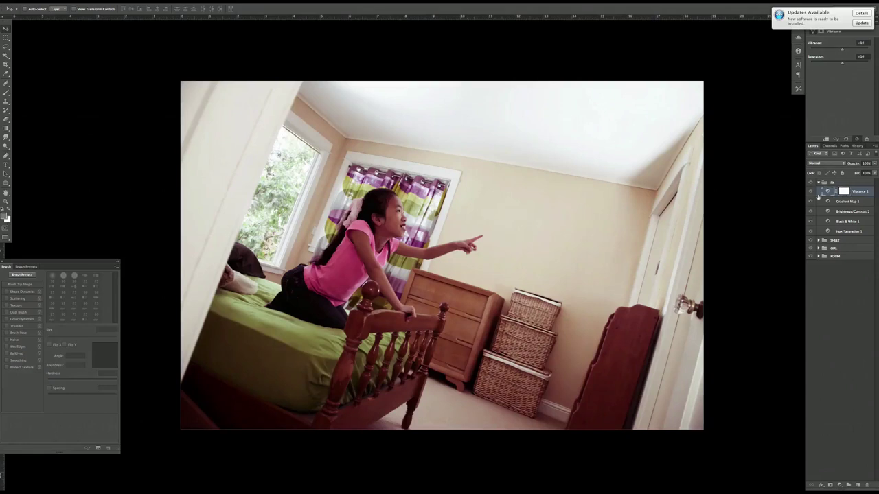
{"action": "left_click", "coordinate": [848, 201]}
{"action": "left_click", "coordinate": [839, 485]}
{"action": "left_click", "coordinate": [844, 433]}
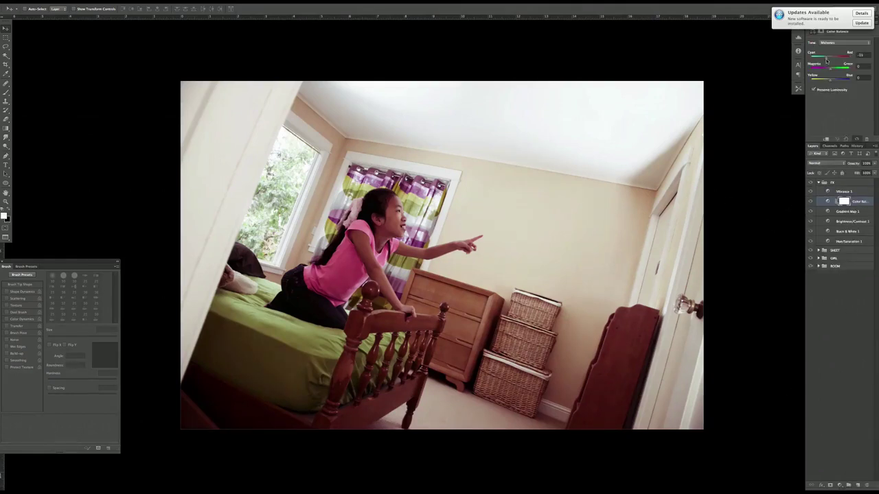
{"action": "key", "text": "ctrl+i"}
{"action": "key", "text": "b"}
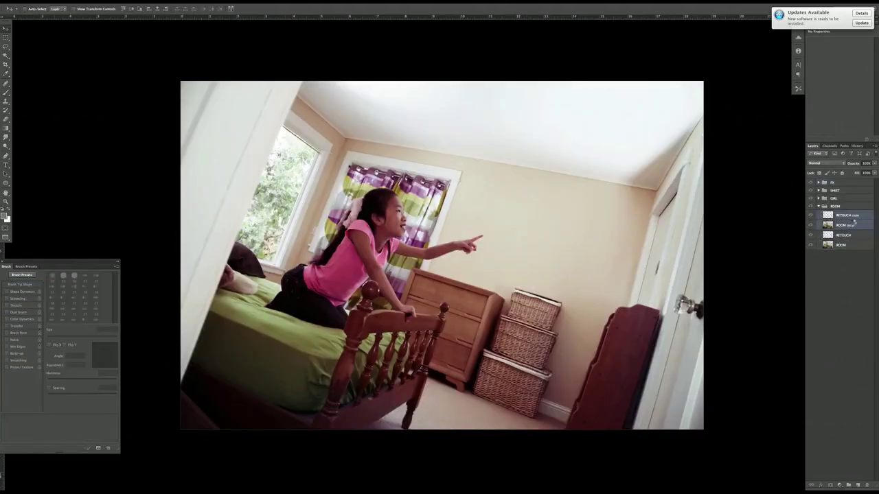
Apply Lens Blur to the room copy with specular highlight brightness 40.
{"action": "left_click", "coordinate": [165, 6]}
{"action": "left_click", "coordinate": [271, 151]}
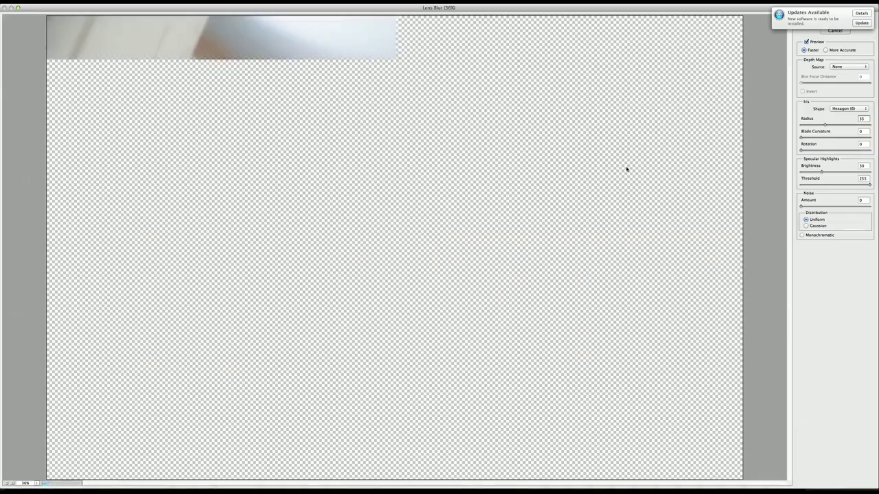
{"action": "key", "text": "shift+Up"}
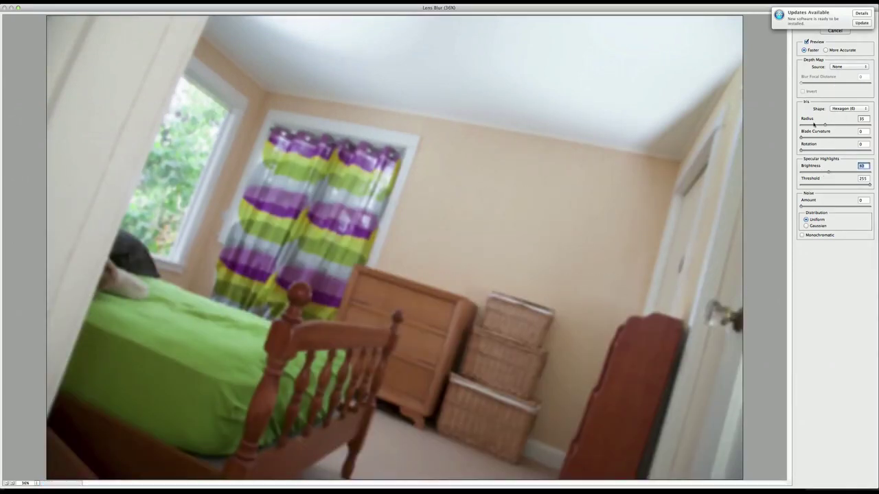
{"action": "key", "text": "Return"}
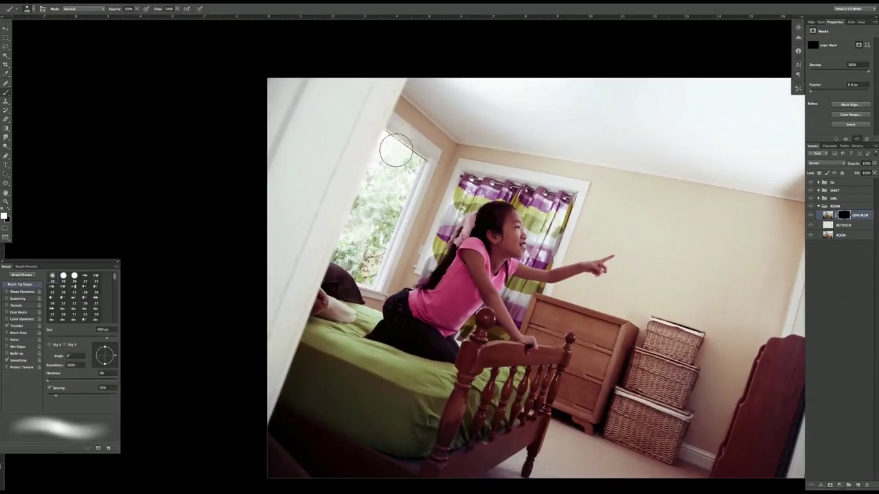
Paint the LENS BLUR mask with a 100 px brush so the glow stays on the near left wall.
{"action": "left_click_drag", "start_coordinate": [392, 147], "coordinate": [429, 92]}
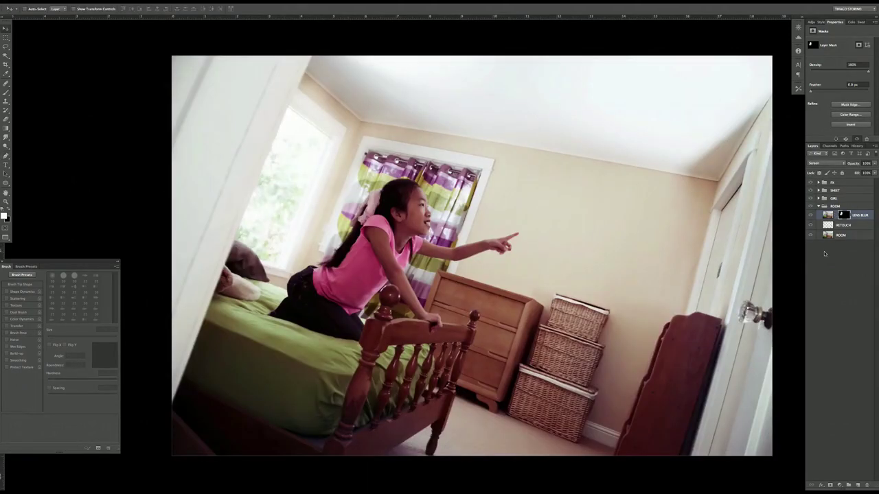
{"action": "key", "text": "b"}
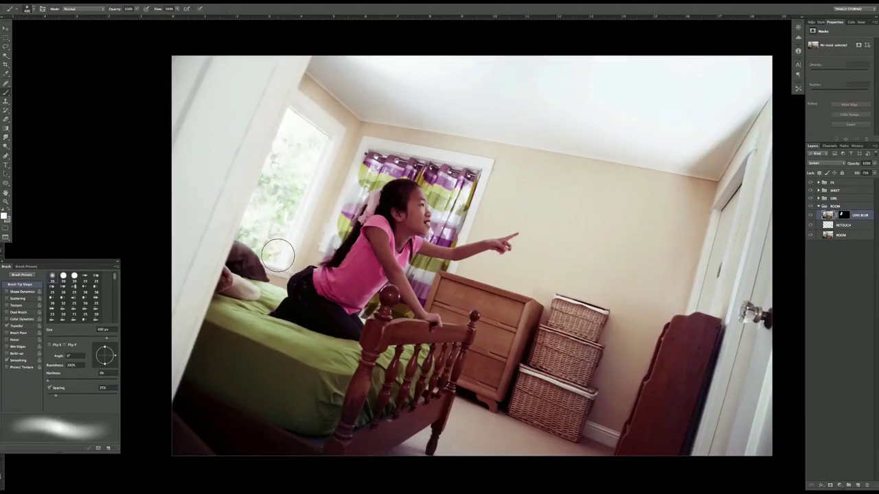
{"action": "key", "text": "bracketleft"}
{"action": "key", "text": "bracketleft"}
{"action": "key", "text": "bracketleft"}
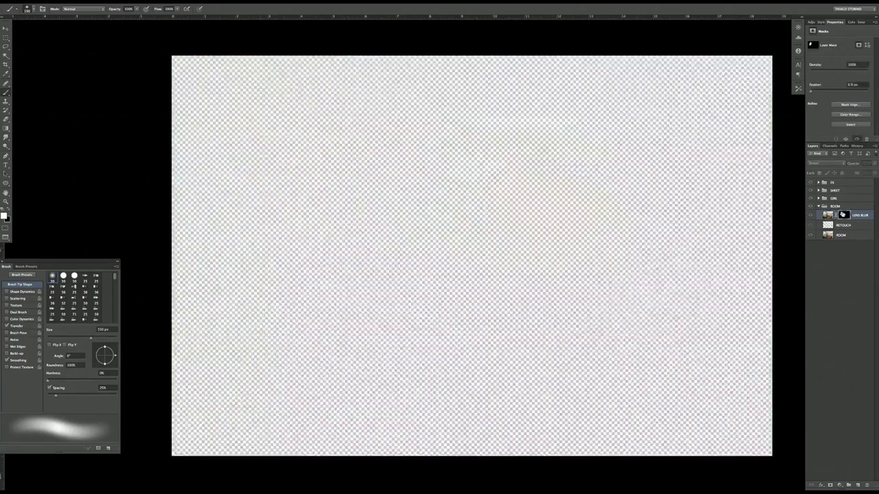
{"action": "key", "text": "v"}
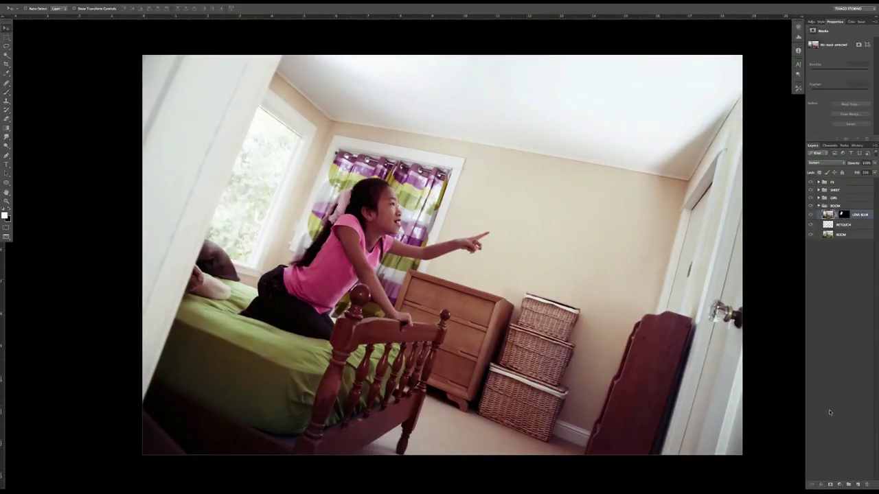
Add a darkening Curves adjustment to the room and invert its mask to hide it.
{"action": "left_click", "coordinate": [839, 484]}
{"action": "left_click", "coordinate": [851, 418]}
{"action": "left_click_drag", "start_coordinate": [844, 77], "coordinate": [850, 84]}
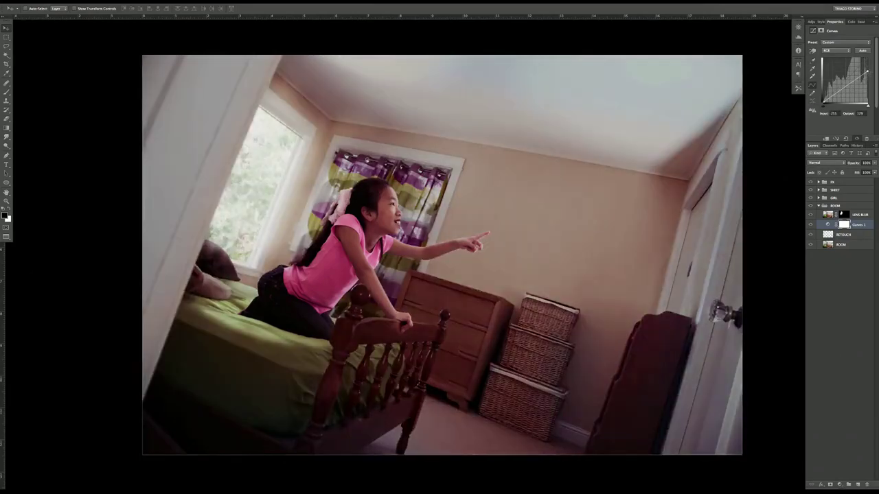
{"action": "key", "text": "ctrl+i"}
Brush the Curves mask to darken the left wall and right door edges.
{"action": "key", "text": "b"}
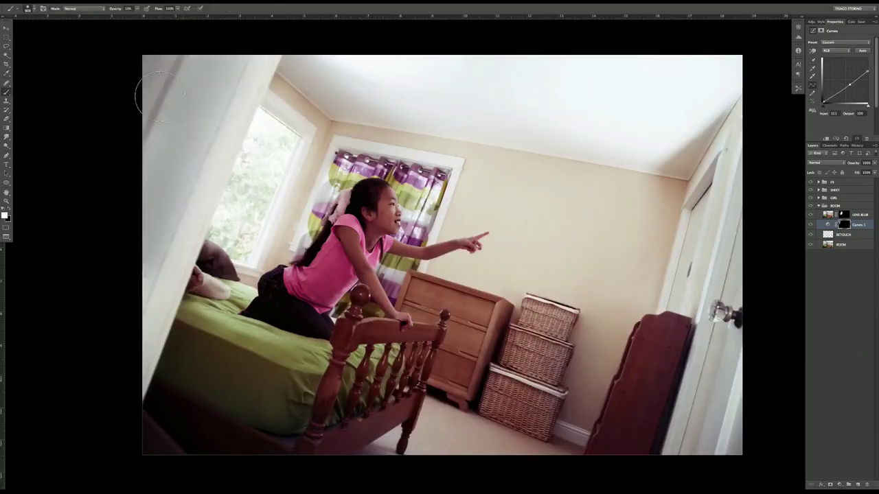
{"action": "left_click_drag", "start_coordinate": [193, 97], "coordinate": [121, 249]}
{"action": "left_click_drag", "start_coordinate": [611, 273], "coordinate": [536, 246]}
{"action": "left_click_drag", "start_coordinate": [638, 411], "coordinate": [712, 103]}
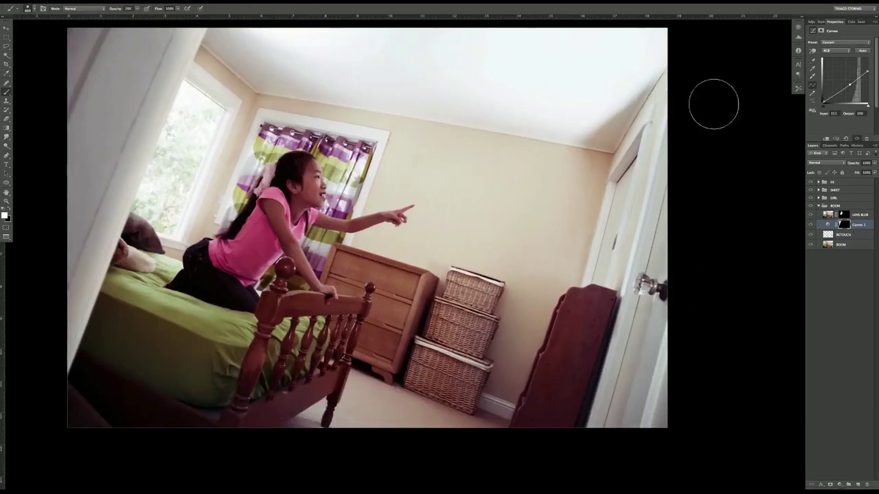
{"action": "left_click_drag", "start_coordinate": [680, 34], "coordinate": [687, 133]}
{"action": "left_click_drag", "start_coordinate": [680, 104], "coordinate": [675, 76]}
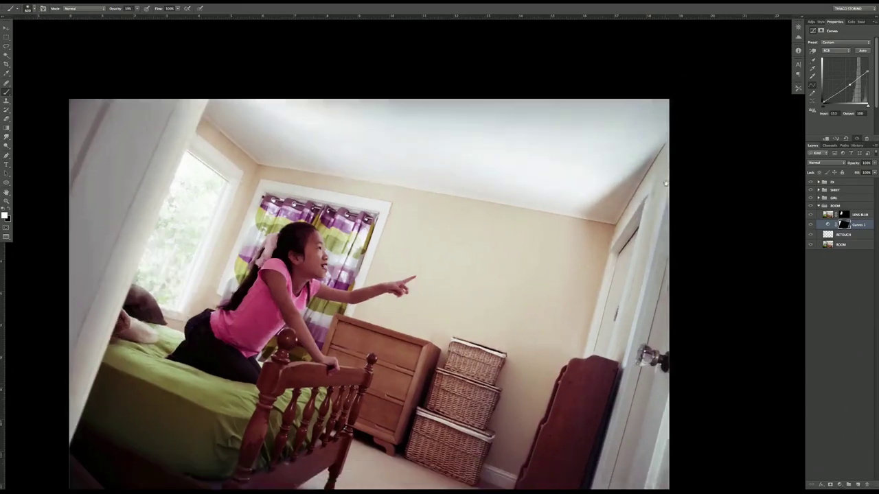
{"action": "left_click_drag", "start_coordinate": [705, 300], "coordinate": [696, 222]}
{"action": "mouse_move", "coordinate": [492, 9]}
{"action": "left_mouse_down"}
{"action": "mouse_move", "coordinate": [494, 90]}
{"action": "mouse_move", "coordinate": [498, 74]}
{"action": "left_mouse_up"}
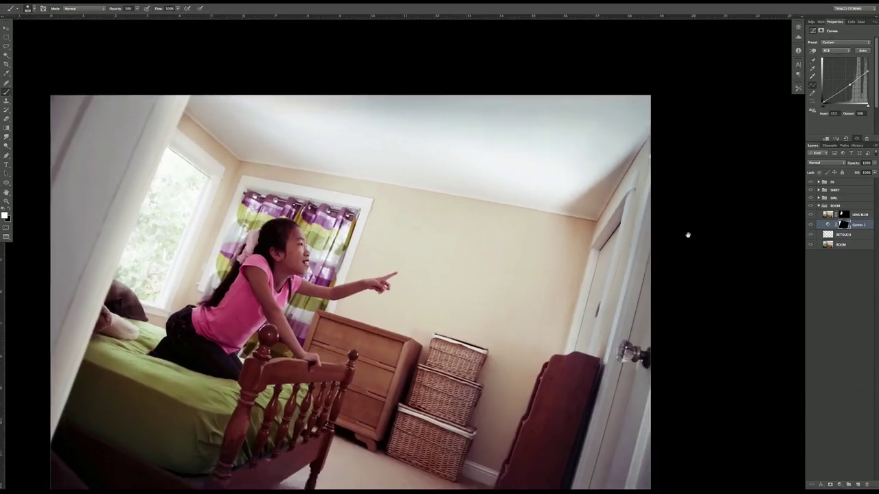
{"action": "left_click_drag", "start_coordinate": [686, 235], "coordinate": [704, 175]}
View the Curves mask alone, then add a 50% gray Soft Light layer named DODGE.
{"action": "key", "text": "v"}
{"action": "left_click", "coordinate": [843, 224], "text": "alt"}
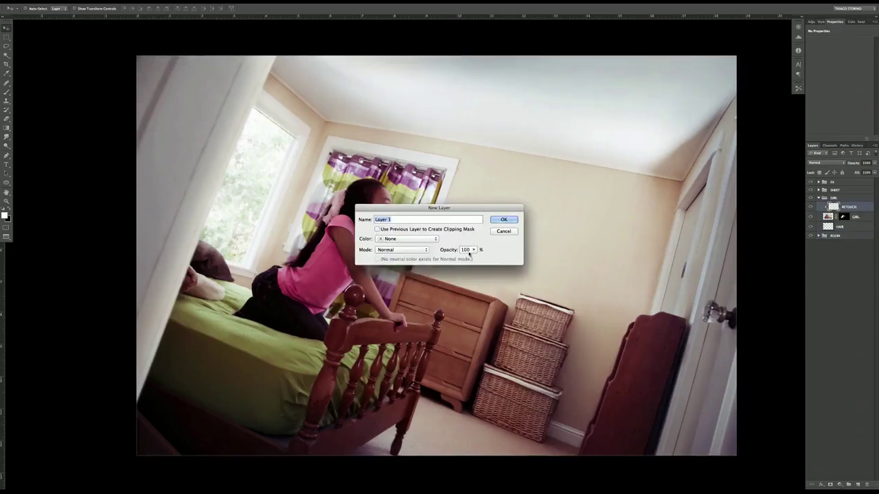
{"action": "left_click", "coordinate": [384, 259]}
{"action": "key", "text": "Return"}
Zoom in on the girl and dodge her pointing arm on the DODGE layer.
{"action": "left_click", "coordinate": [447, 193]}
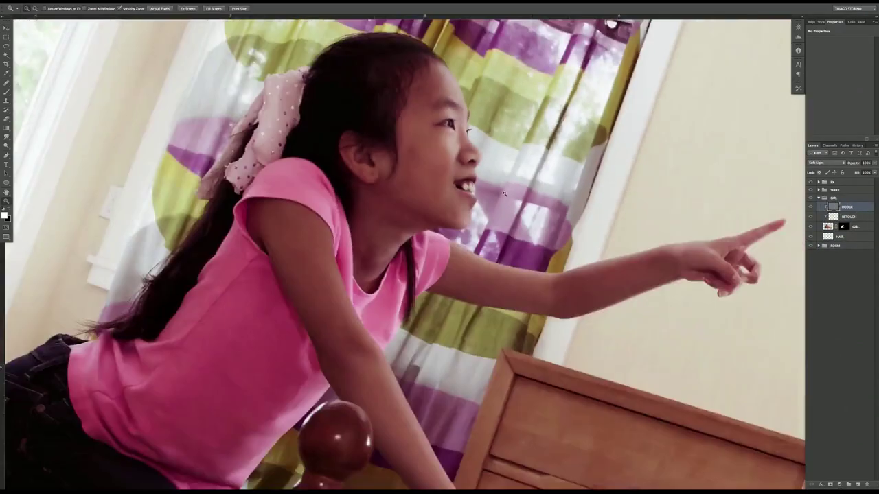
{"action": "key", "text": "o"}
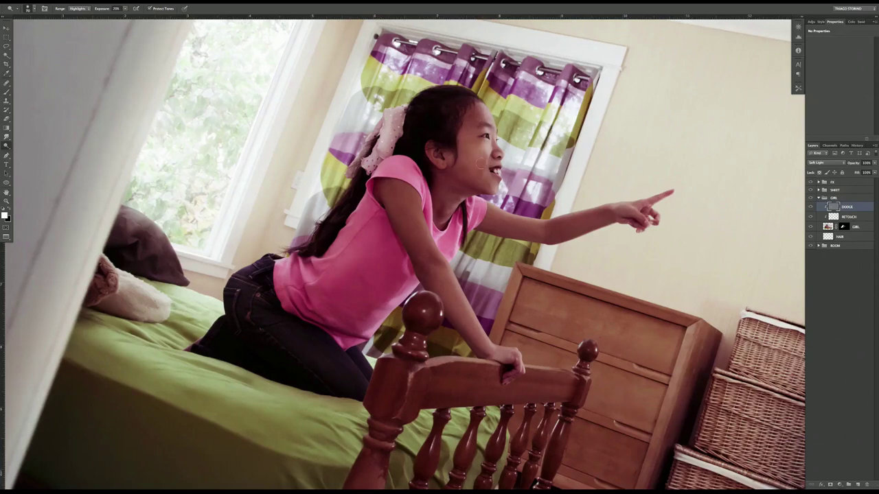
{"action": "mouse_move", "coordinate": [400, 189]}
{"action": "left_mouse_down"}
{"action": "mouse_move", "coordinate": [442, 282]}
{"action": "mouse_move", "coordinate": [412, 206]}
{"action": "left_mouse_up"}
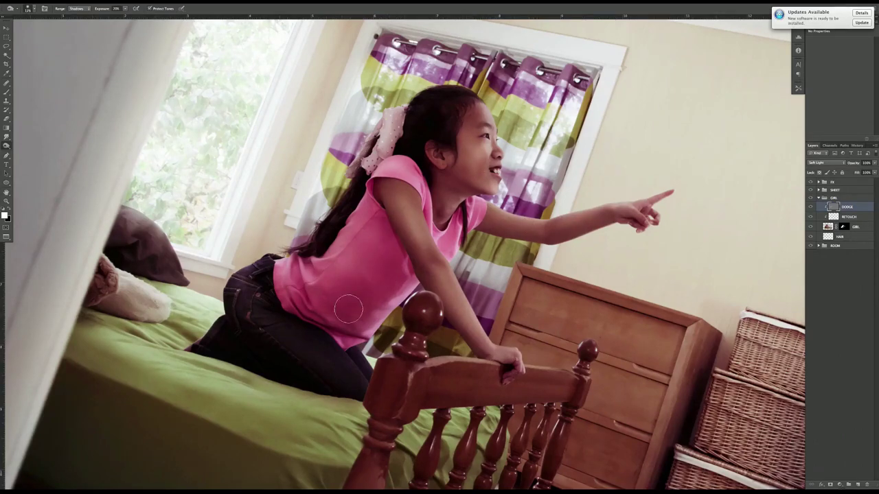
Add a masked Curves adjustment above DODGE and fit the room on screen.
{"action": "key", "text": "b"}
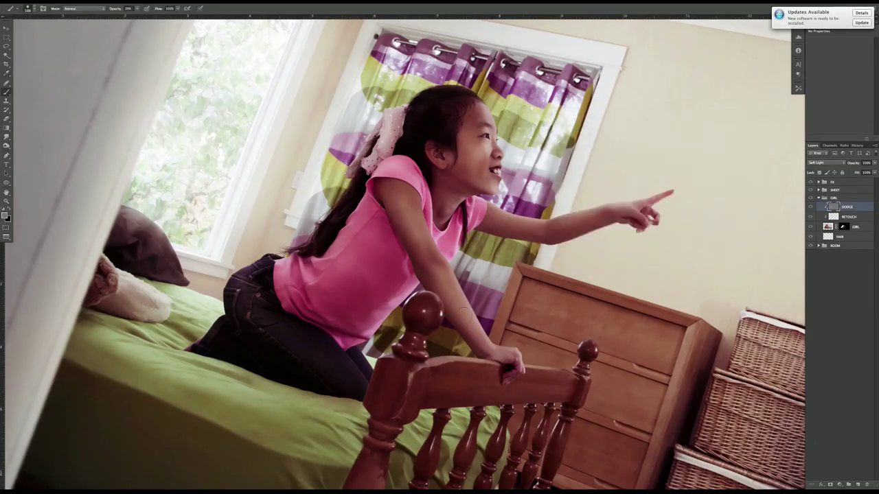
{"action": "key", "text": "ctrl+m"}
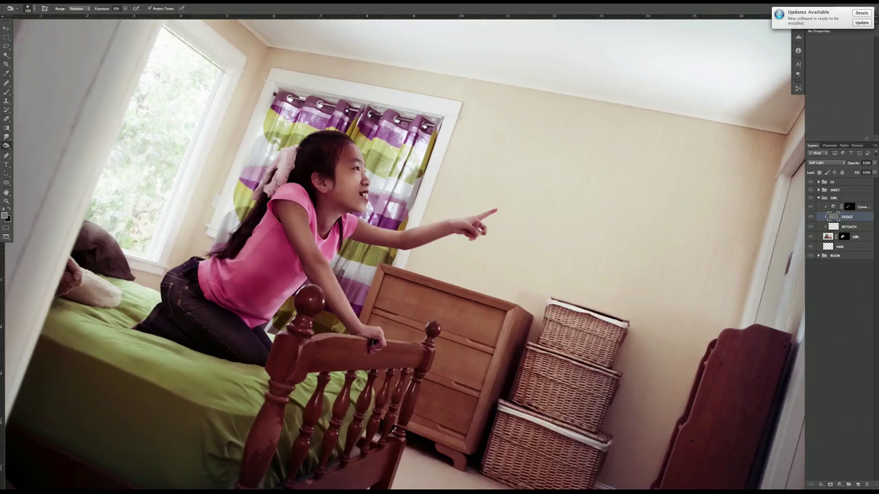
{"action": "key", "text": "v"}
{"action": "key", "text": "ctrl+0"}
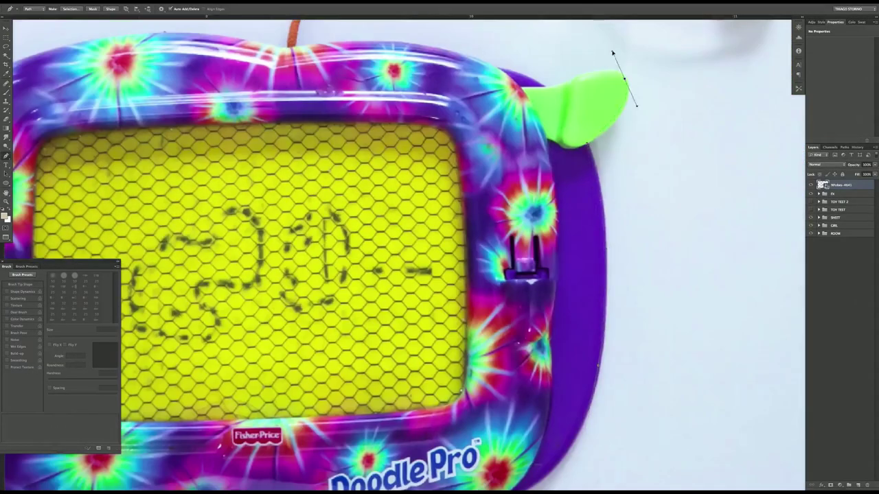
Pen-trace the Doodle Pro cord, ball and frame edge with smooth curved anchors.
{"action": "left_click_drag", "start_coordinate": [613, 53], "coordinate": [625, 116]}
{"action": "left_click_drag", "start_coordinate": [595, 144], "coordinate": [660, 160]}
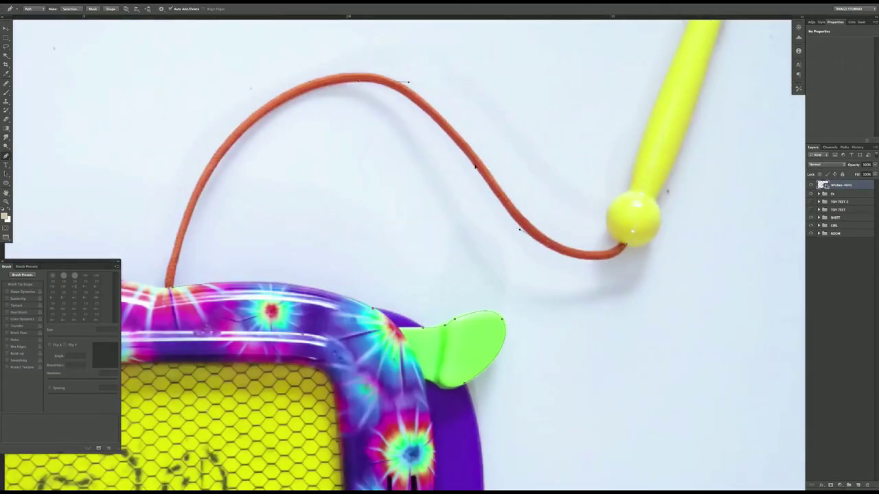
{"action": "scroll", "coordinate": [557, 214], "scroll_direction": "right", "scroll_amount": 5}
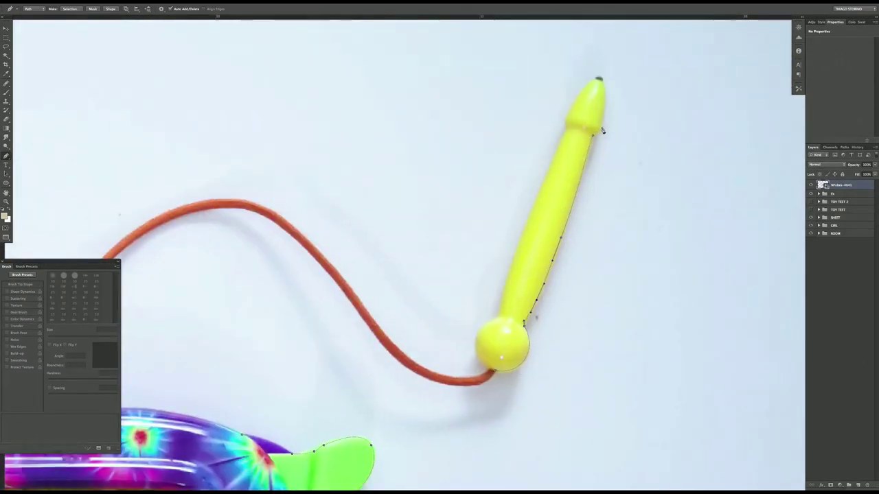
{"action": "left_click_drag", "start_coordinate": [569, 238], "coordinate": [599, 256]}
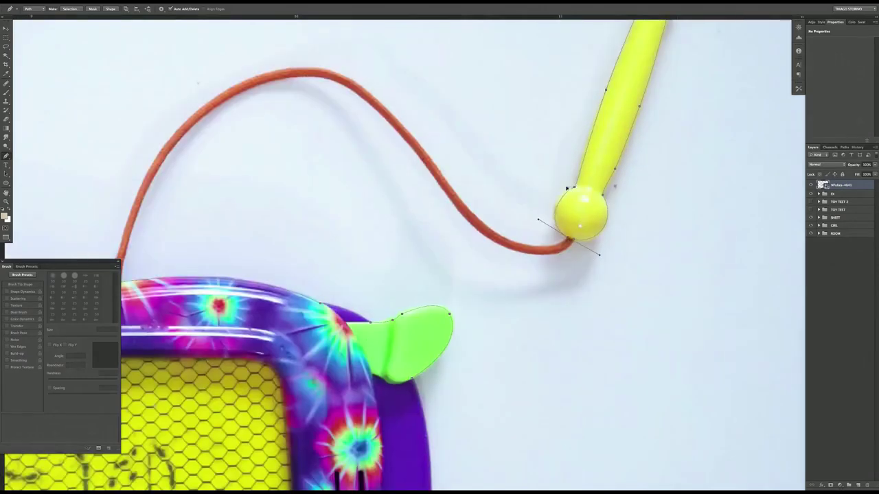
{"action": "left_click_drag", "start_coordinate": [313, 70], "coordinate": [252, 65]}
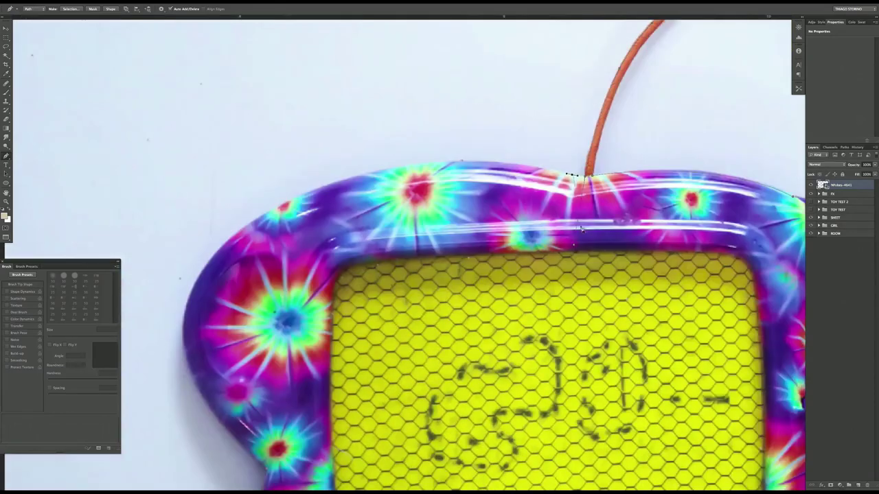
{"action": "left_click_drag", "start_coordinate": [202, 279], "coordinate": [322, 165]}
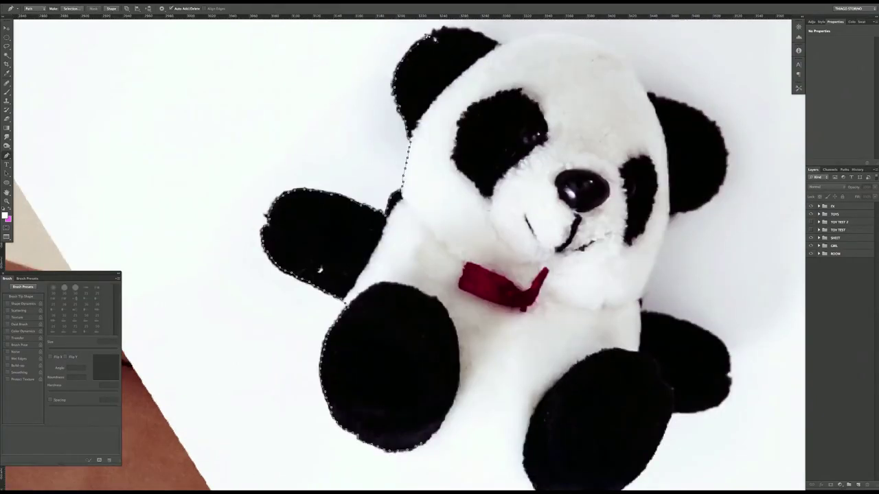
Finish the panda's ear path and give the panda a soft Motion Blur shadow.
{"action": "left_click_drag", "start_coordinate": [434, 39], "coordinate": [503, 47]}
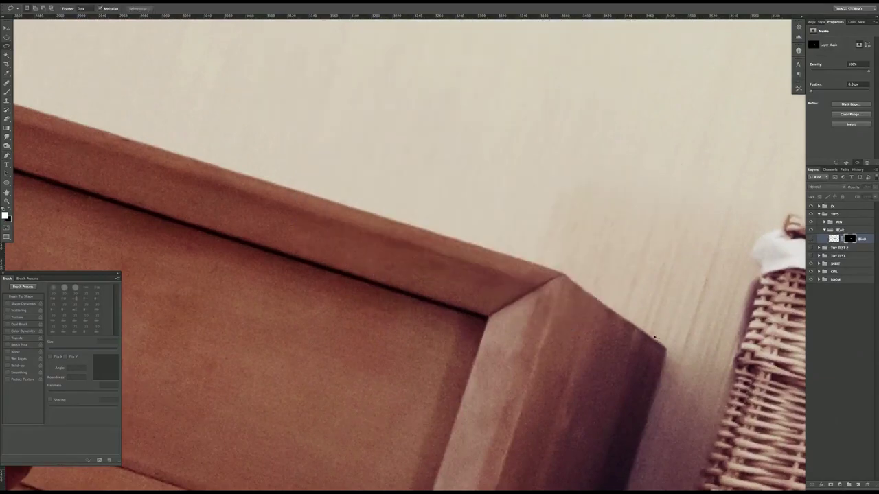
{"action": "key", "text": "p"}
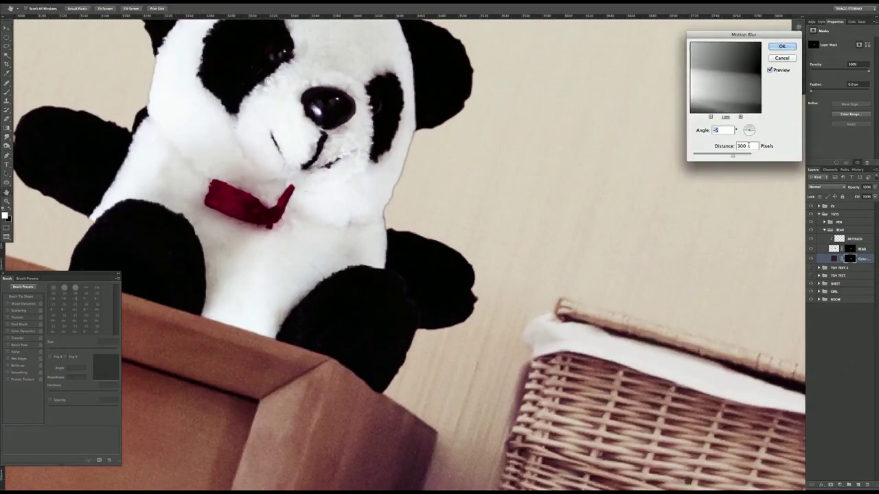
{"action": "left_click_drag", "start_coordinate": [748, 128], "coordinate": [755, 144]}
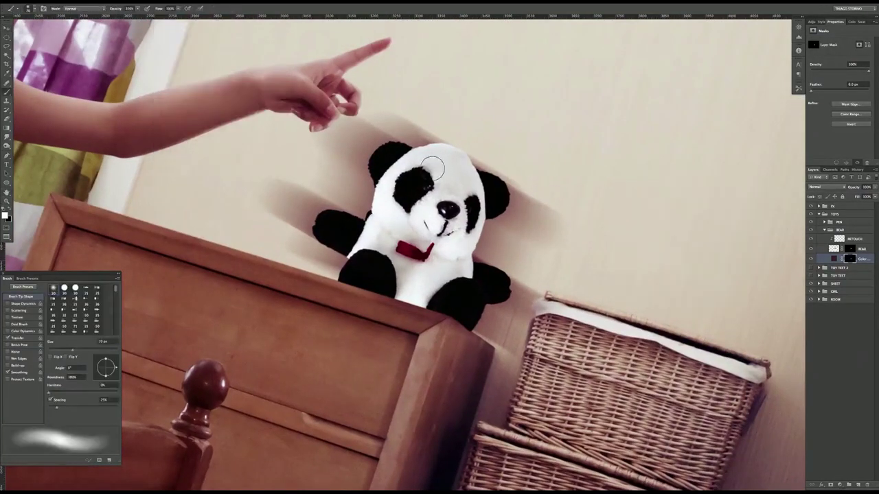
{"action": "left_click_drag", "start_coordinate": [433, 167], "coordinate": [337, 261]}
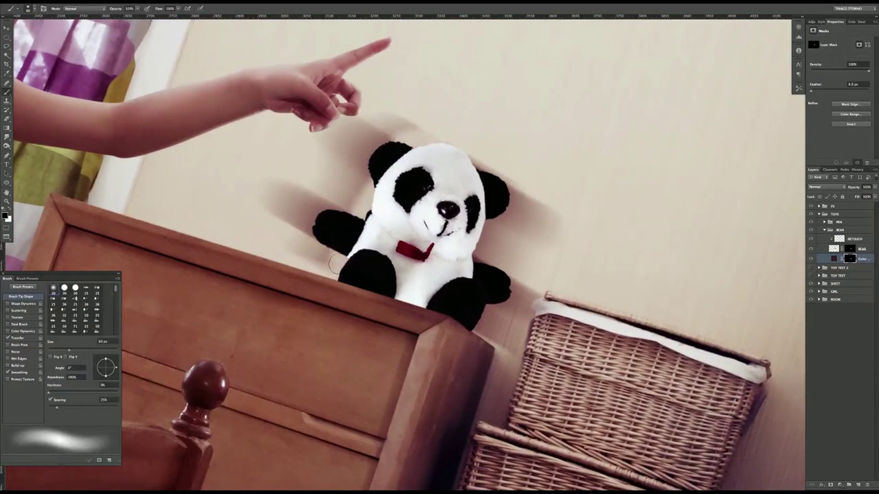
{"action": "left_click_drag", "start_coordinate": [473, 227], "coordinate": [481, 336]}
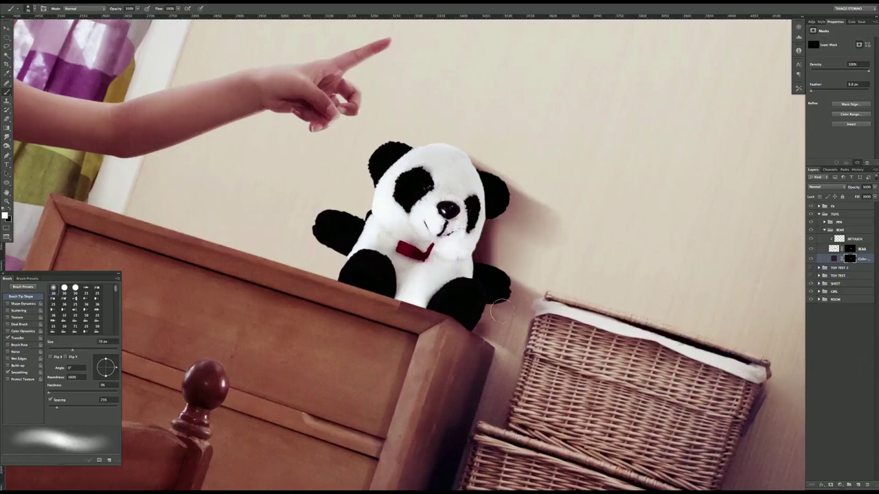
Start a Pen path with anchors down the teddy bear's left side.
{"action": "key", "text": "g"}
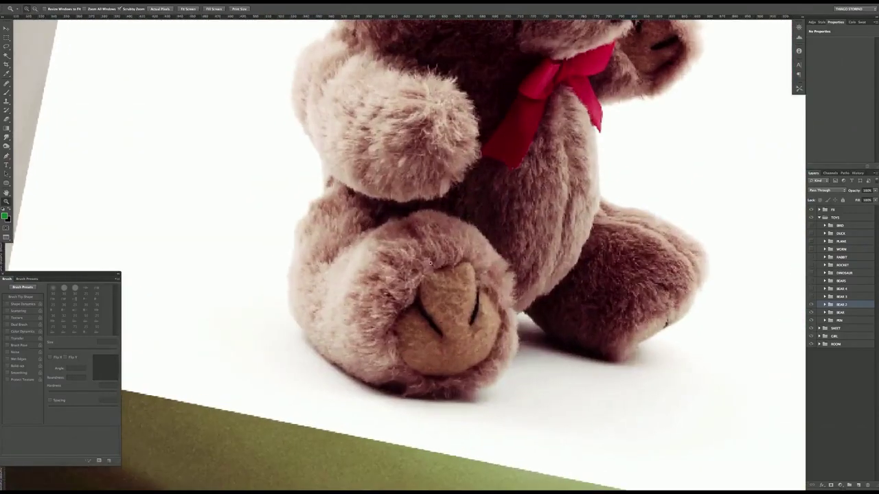
{"action": "key", "text": "p"}
{"action": "left_click", "coordinate": [323, 184]}
{"action": "left_click", "coordinate": [317, 196]}
{"action": "left_click", "coordinate": [310, 204]}
{"action": "left_click", "coordinate": [303, 218]}
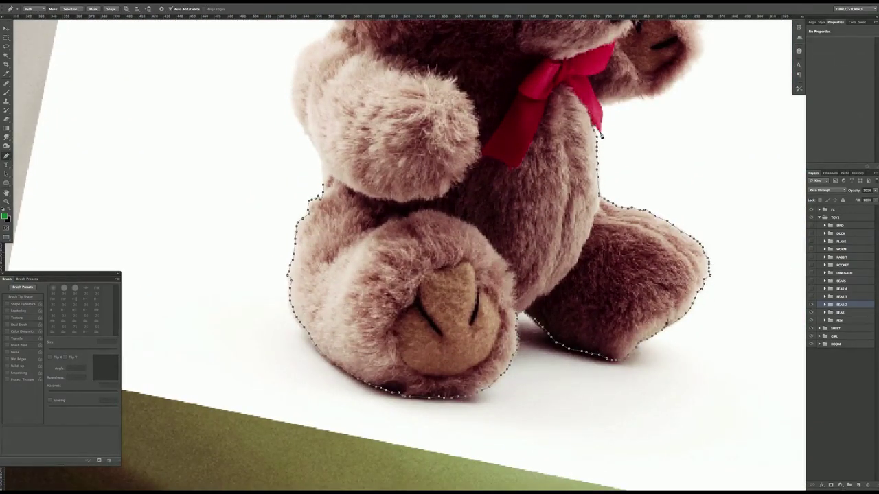
Extend the path around the bear's ear and brush a shadow under its feet.
{"action": "scroll", "coordinate": [682, 79], "scroll_direction": "up", "scroll_amount": 5}
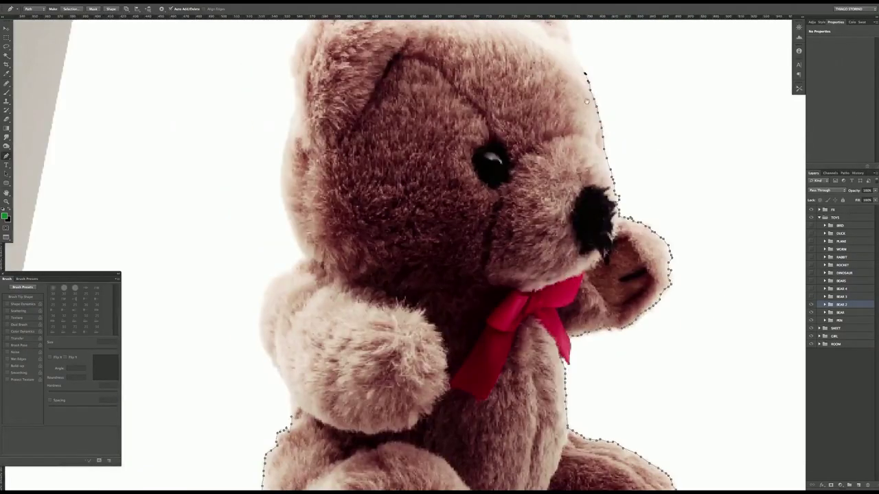
{"action": "scroll", "coordinate": [587, 101], "scroll_direction": "up", "scroll_amount": 4}
{"action": "left_click", "coordinate": [582, 122]}
{"action": "left_click", "coordinate": [542, 120]}
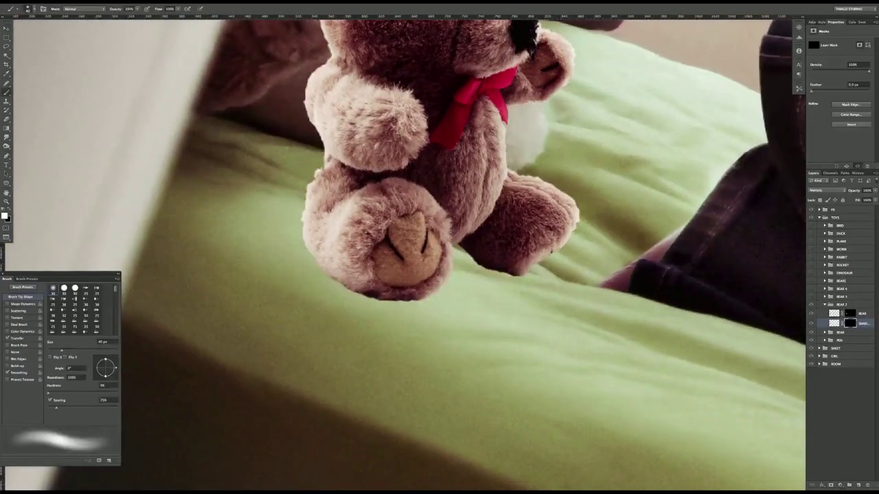
{"action": "mouse_move", "coordinate": [316, 288]}
{"action": "left_mouse_down"}
{"action": "mouse_move", "coordinate": [563, 298]}
{"action": "mouse_move", "coordinate": [446, 295]}
{"action": "mouse_move", "coordinate": [279, 231]}
{"action": "mouse_move", "coordinate": [310, 233]}
{"action": "left_mouse_up"}
{"action": "left_click_drag", "start_coordinate": [376, 309], "coordinate": [526, 302]}
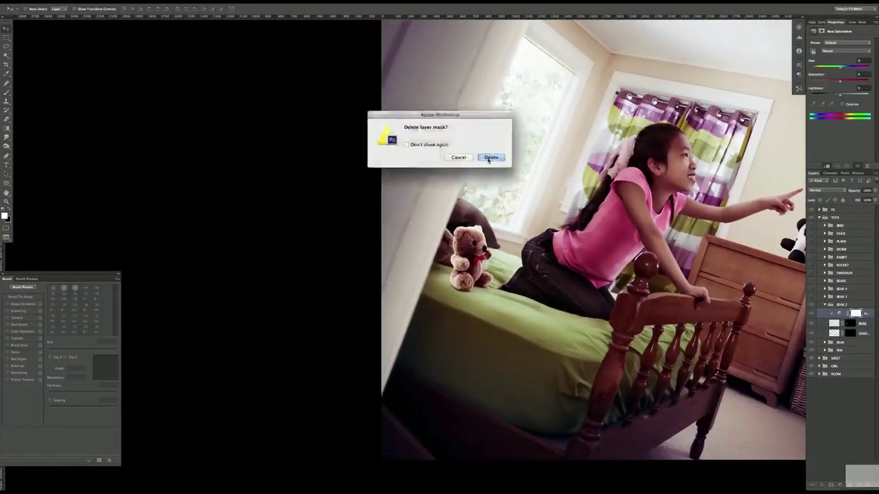
Lower the bear's Hue/Saturation lightness to about -25 and add a black-masked Curves adjustment.
{"action": "left_click", "coordinate": [492, 157]}
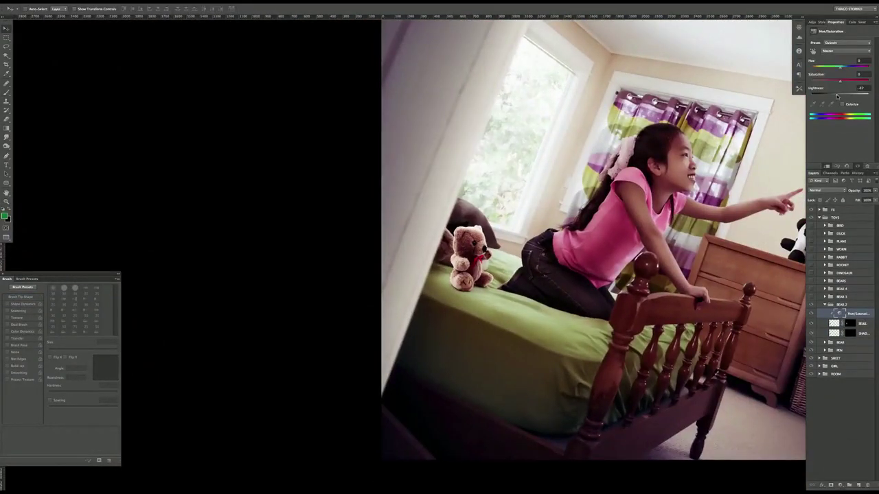
{"action": "left_click_drag", "start_coordinate": [839, 97], "coordinate": [843, 74]}
{"action": "left_click", "coordinate": [848, 478]}
{"action": "key", "text": "ctrl+i"}
{"action": "key", "text": "b"}
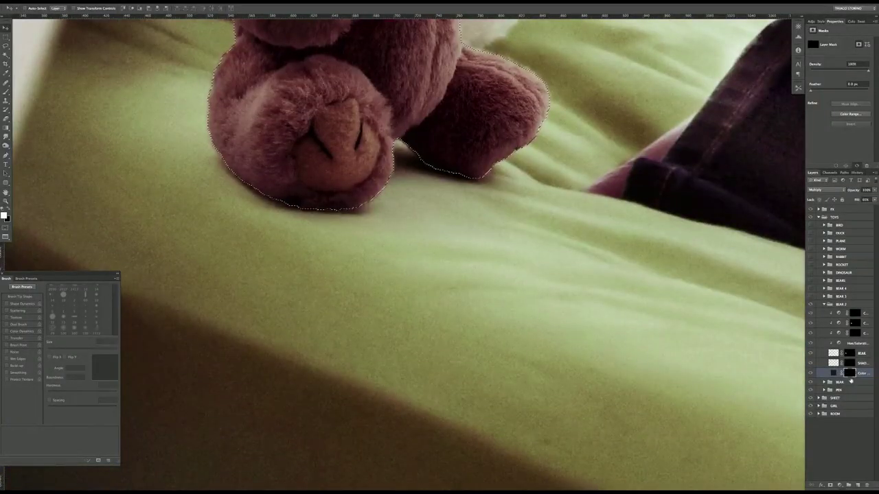
{"action": "left_click", "coordinate": [849, 373], "text": "alt"}
Stretch the shadow shape below the bear, fade its far end, and Gaussian Blur it.
{"action": "key", "text": "alt+BackSpace"}
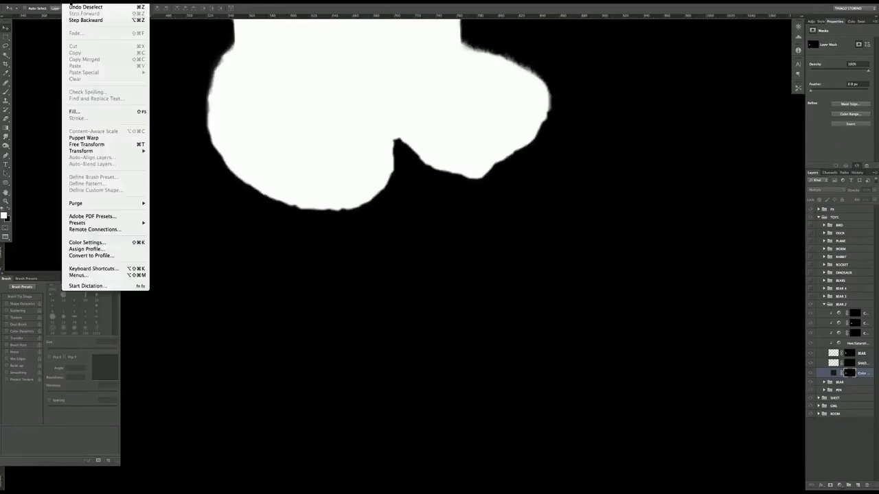
{"action": "left_click_drag", "start_coordinate": [377, 206], "coordinate": [460, 260]}
{"action": "key", "text": "b"}
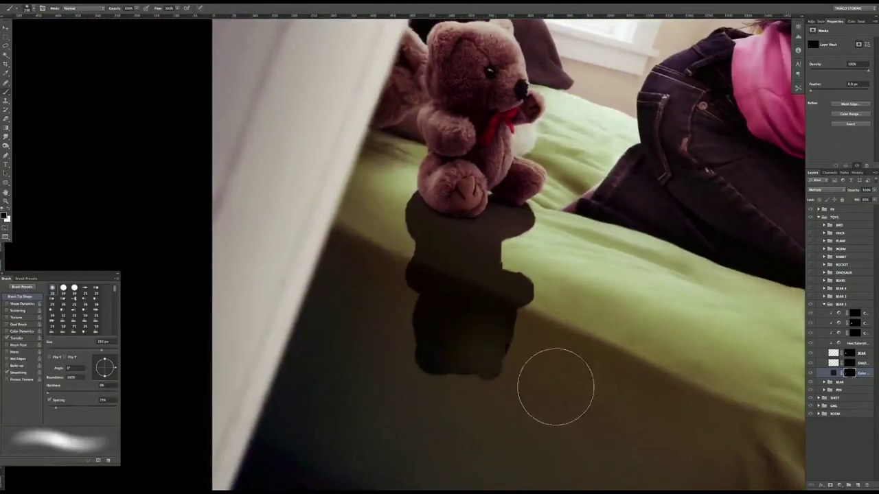
{"action": "mouse_move", "coordinate": [553, 384]}
{"action": "left_mouse_down"}
{"action": "mouse_move", "coordinate": [529, 296]}
{"action": "mouse_move", "coordinate": [414, 330]}
{"action": "left_mouse_up"}
{"action": "key", "text": "ctrl+0"}
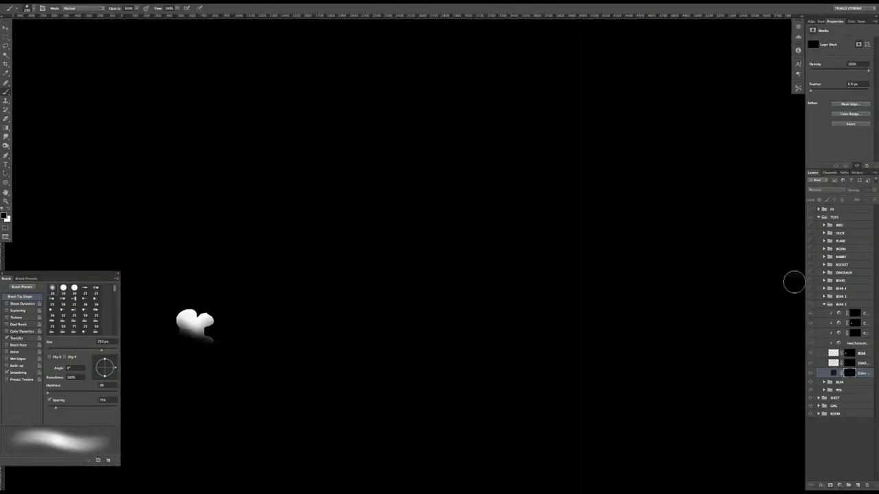
{"action": "key", "text": "ctrl+alt+f"}
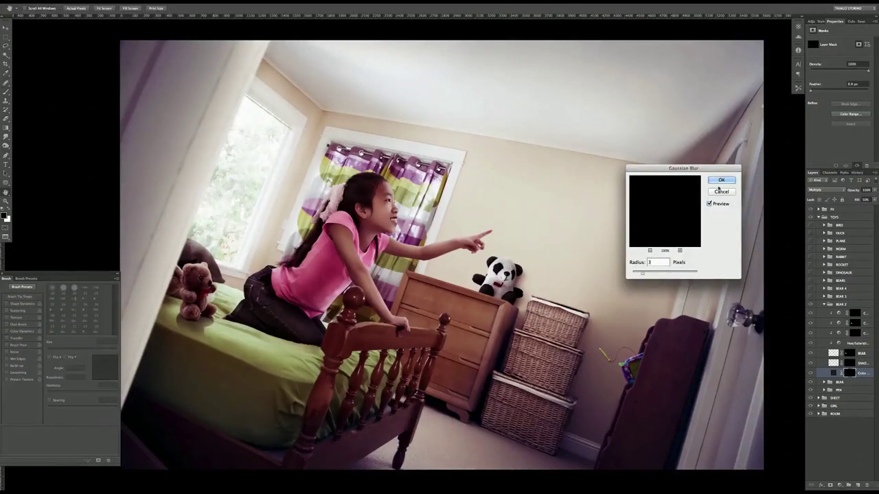
{"action": "left_click", "coordinate": [719, 184]}
Lighten the shadow edge near the bear's foot with a 40 px brush.
{"action": "left_click", "coordinate": [451, 300]}
{"action": "key", "text": "b"}
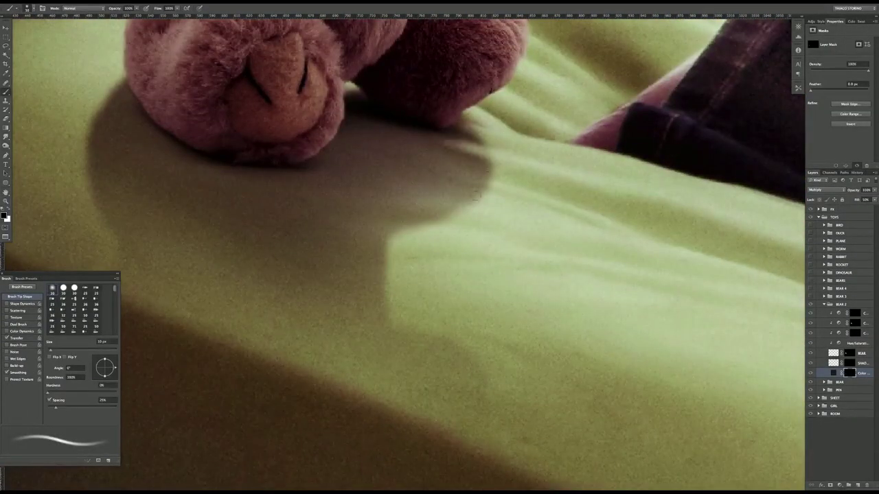
{"action": "key", "text": "bracketright"}
{"action": "key", "text": "bracketright"}
{"action": "key", "text": "bracketright"}
{"action": "left_click_drag", "start_coordinate": [476, 195], "coordinate": [453, 203]}
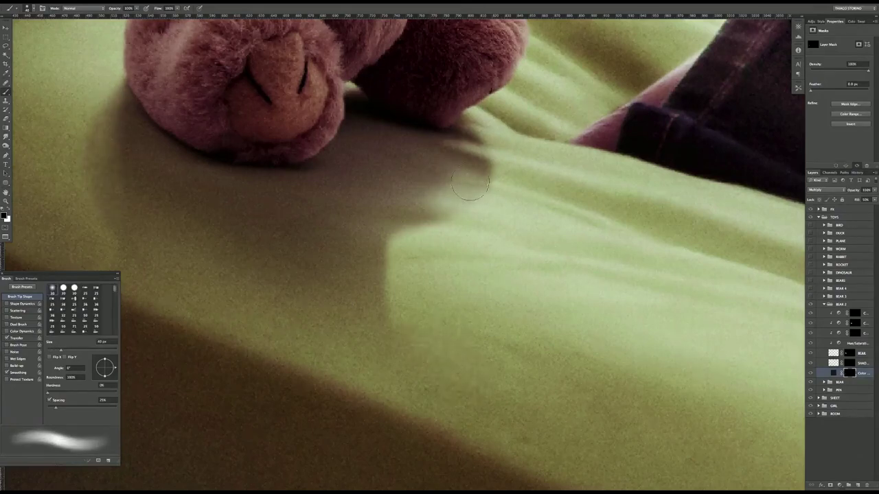
{"action": "key", "text": "ctrl+0"}
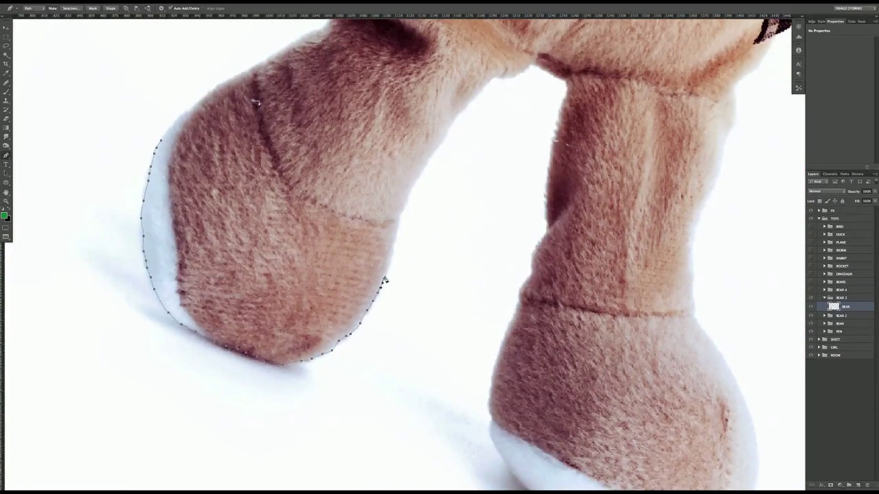
Scroll around the canvas while cutting out the checkered-bow teddy on the footboard.
{"action": "scroll", "coordinate": [549, 240], "scroll_direction": "down", "scroll_amount": 5}
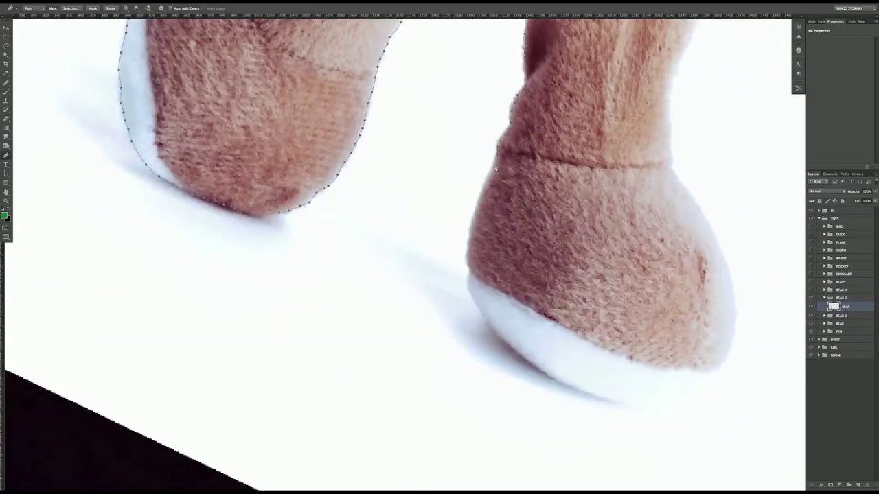
{"action": "scroll", "coordinate": [637, 223], "scroll_direction": "down", "scroll_amount": 3}
{"action": "scroll", "coordinate": [604, 223], "scroll_direction": "up", "scroll_amount": 3}
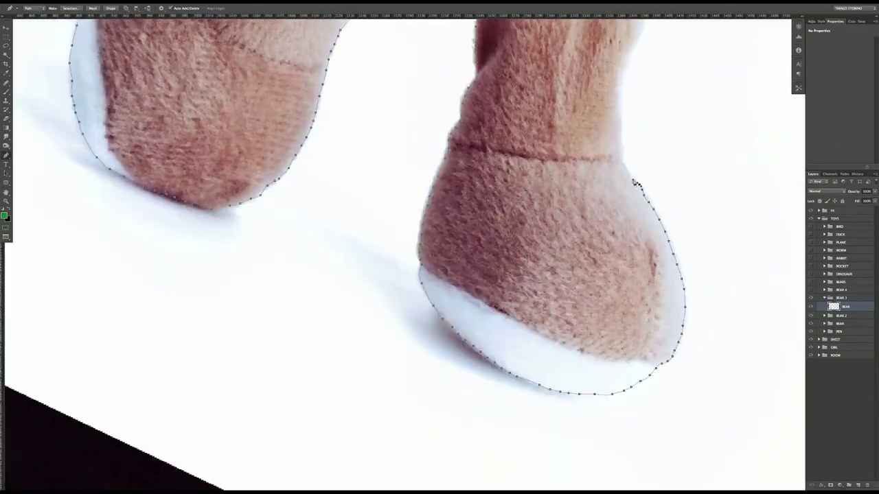
{"action": "scroll", "coordinate": [570, 223], "scroll_direction": "up", "scroll_amount": 3}
{"action": "scroll", "coordinate": [541, 224], "scroll_direction": "up", "scroll_amount": 3}
{"action": "scroll", "coordinate": [541, 224], "scroll_direction": "right", "scroll_amount": 5}
{"action": "scroll", "coordinate": [541, 224], "scroll_direction": "up", "scroll_amount": 2}
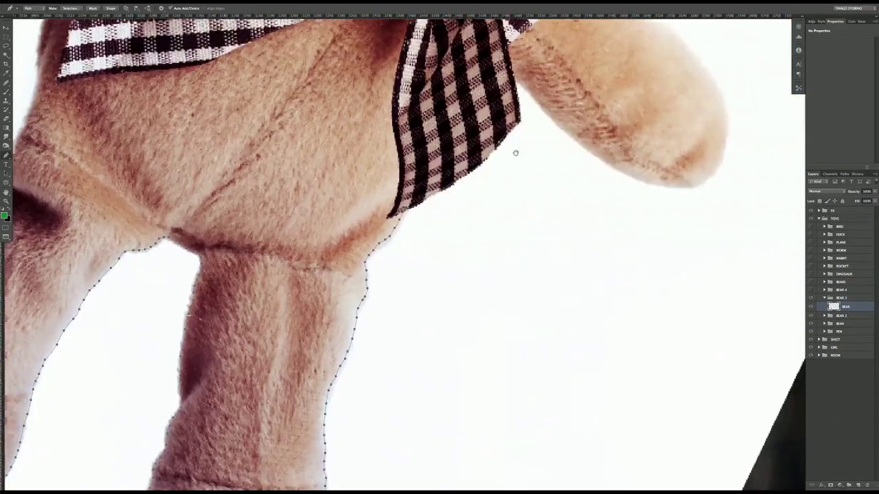
{"action": "scroll", "coordinate": [720, 146], "scroll_direction": "up", "scroll_amount": 3}
{"action": "scroll", "coordinate": [497, 207], "scroll_direction": "up", "scroll_amount": 3}
{"action": "scroll", "coordinate": [498, 208], "scroll_direction": "right", "scroll_amount": 2}
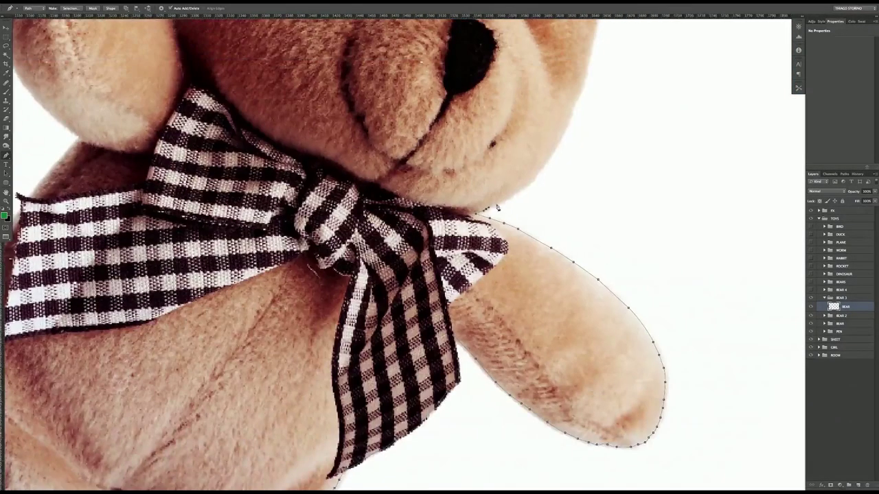
{"action": "scroll", "coordinate": [594, 45], "scroll_direction": "up", "scroll_amount": 3}
{"action": "scroll", "coordinate": [549, 137], "scroll_direction": "up", "scroll_amount": 3}
{"action": "scroll", "coordinate": [508, 261], "scroll_direction": "up", "scroll_amount": 1}
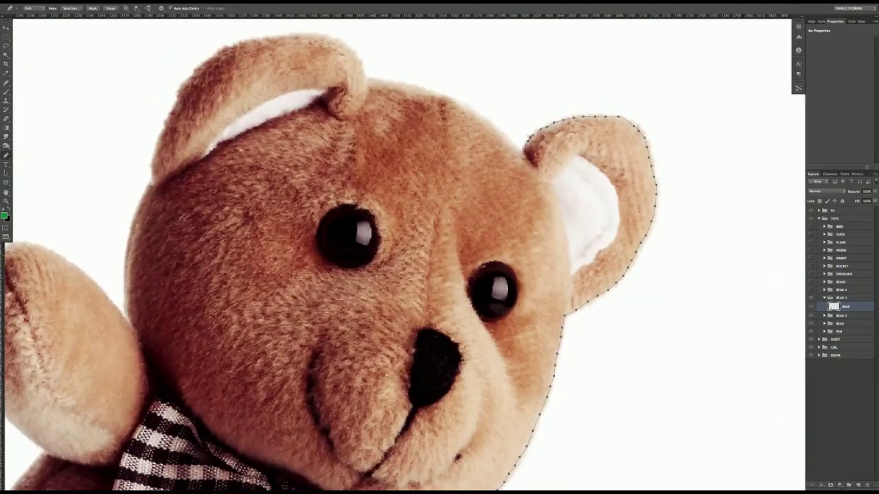
{"action": "scroll", "coordinate": [462, 369], "scroll_direction": "up", "scroll_amount": 5}
{"action": "scroll", "coordinate": [354, 313], "scroll_direction": "left", "scroll_amount": 3}
{"action": "scroll", "coordinate": [354, 313], "scroll_direction": "down", "scroll_amount": 1}
{"action": "scroll", "coordinate": [539, 227], "scroll_direction": "down", "scroll_amount": 1}
{"action": "scroll", "coordinate": [540, 227], "scroll_direction": "left", "scroll_amount": 1}
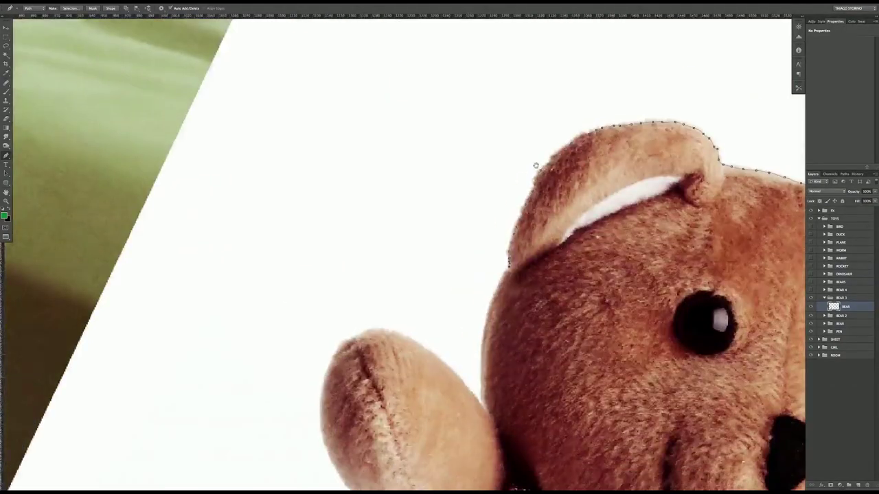
{"action": "scroll", "coordinate": [534, 165], "scroll_direction": "down", "scroll_amount": 2}
{"action": "scroll", "coordinate": [328, 343], "scroll_direction": "down", "scroll_amount": 3}
{"action": "scroll", "coordinate": [328, 343], "scroll_direction": "left", "scroll_amount": 1}
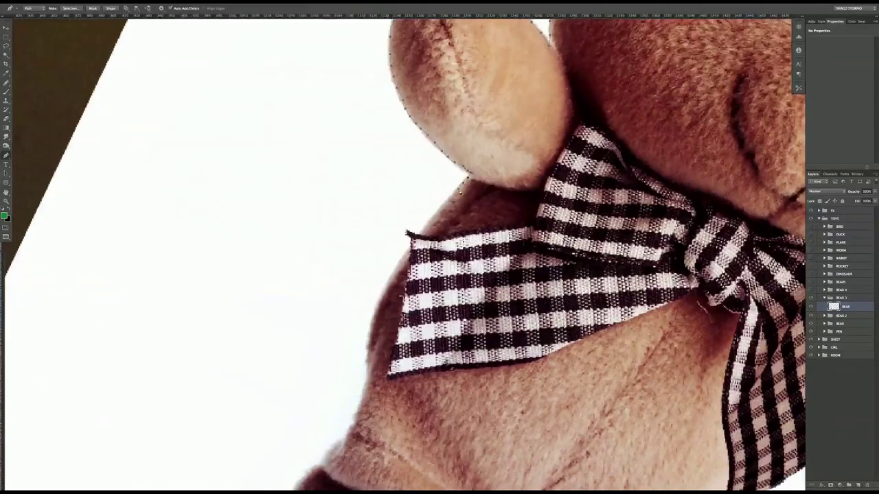
{"action": "scroll", "coordinate": [407, 234], "scroll_direction": "down", "scroll_amount": 4}
{"action": "scroll", "coordinate": [423, 195], "scroll_direction": "down", "scroll_amount": 1}
{"action": "scroll", "coordinate": [423, 195], "scroll_direction": "left", "scroll_amount": 1}
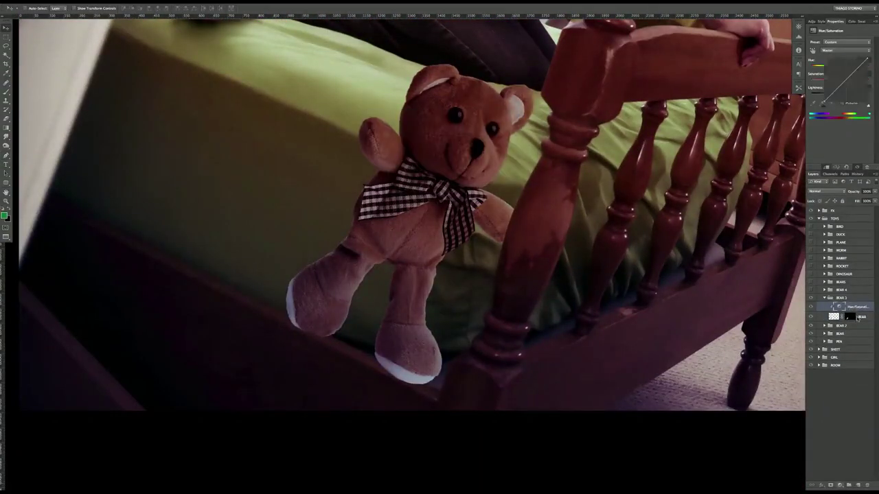
Invert the Curves mask and paint darkening at full strength onto the bear's body, legs and head.
{"action": "key", "text": "ctrl+i"}
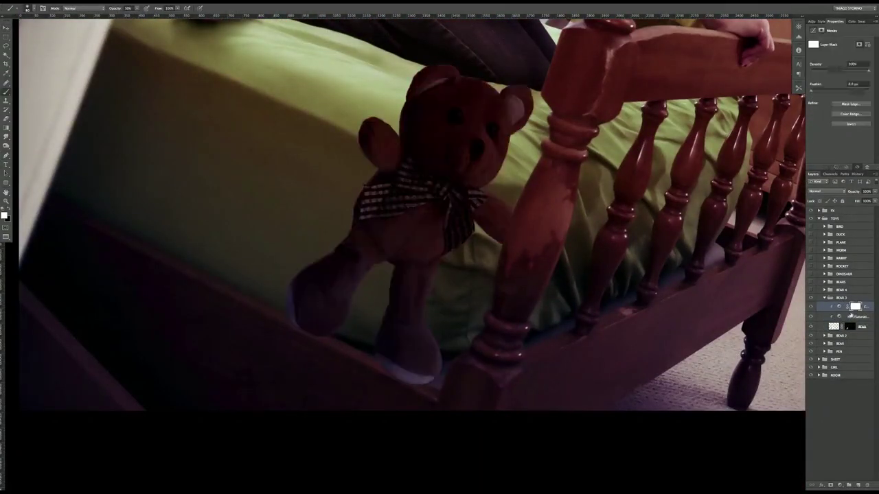
{"action": "key", "text": "0"}
{"action": "mouse_move", "coordinate": [494, 234]}
{"action": "left_mouse_down"}
{"action": "mouse_move", "coordinate": [518, 241]}
{"action": "mouse_move", "coordinate": [494, 220]}
{"action": "left_mouse_up"}
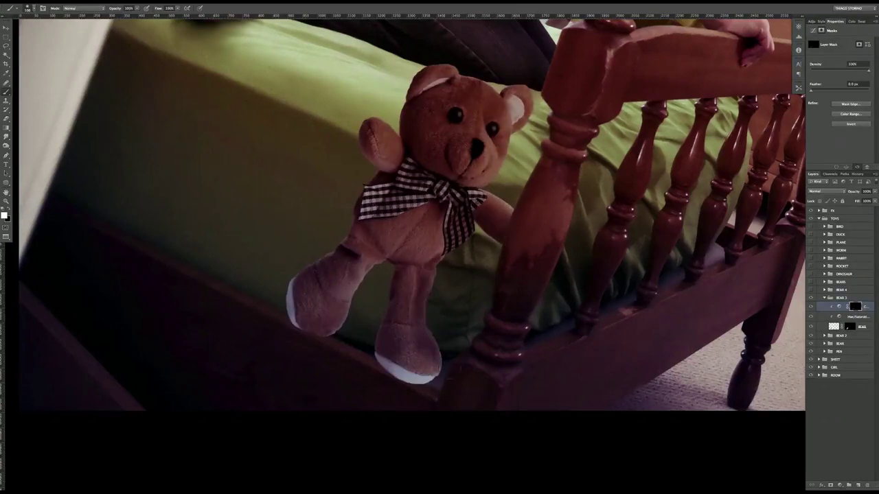
{"action": "mouse_move", "coordinate": [432, 247]}
{"action": "left_mouse_down"}
{"action": "mouse_move", "coordinate": [405, 371]}
{"action": "mouse_move", "coordinate": [281, 273]}
{"action": "mouse_move", "coordinate": [357, 265]}
{"action": "mouse_move", "coordinate": [424, 355]}
{"action": "mouse_move", "coordinate": [412, 206]}
{"action": "mouse_move", "coordinate": [371, 268]}
{"action": "left_mouse_up"}
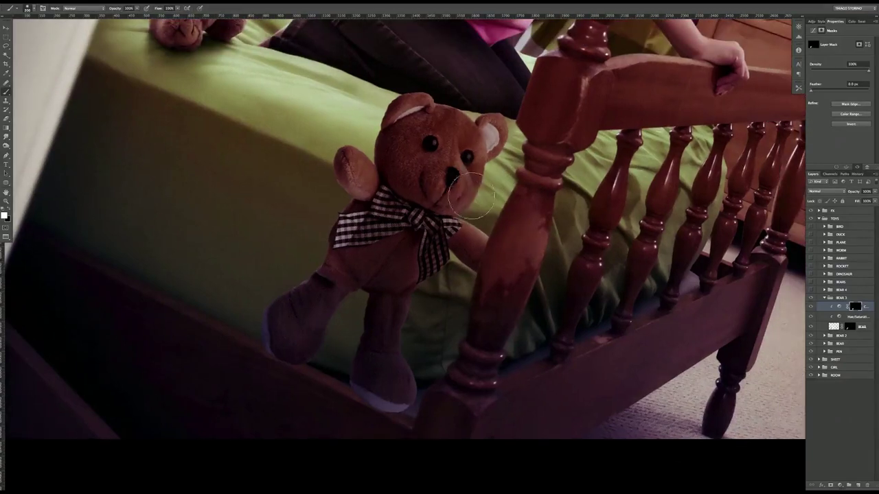
{"action": "left_click_drag", "start_coordinate": [439, 206], "coordinate": [453, 138]}
{"action": "key", "text": "z"}
{"action": "left_click", "coordinate": [518, 229]}
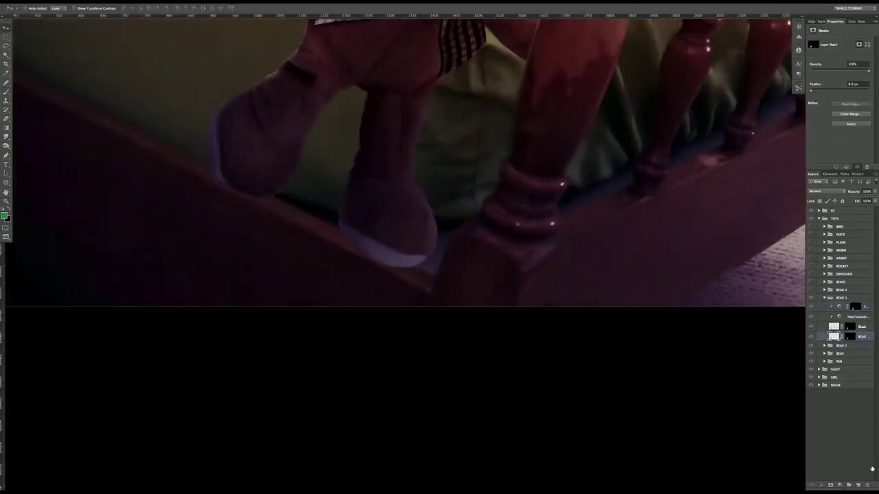
{"action": "key", "text": "ctrl+backslash"}
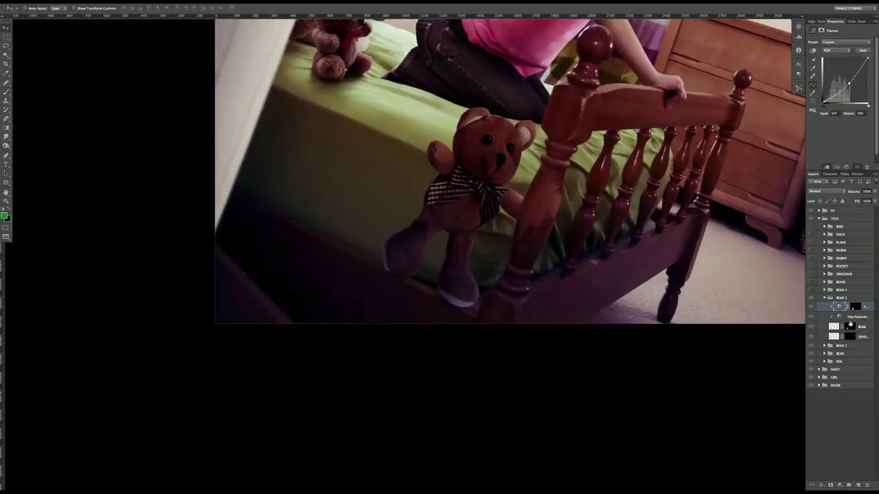
Add a brightening Curves adjustment above the bear's Hue/Saturation layer.
{"action": "left_click", "coordinate": [838, 316]}
{"action": "left_click", "coordinate": [839, 484]}
{"action": "left_click", "coordinate": [848, 405]}
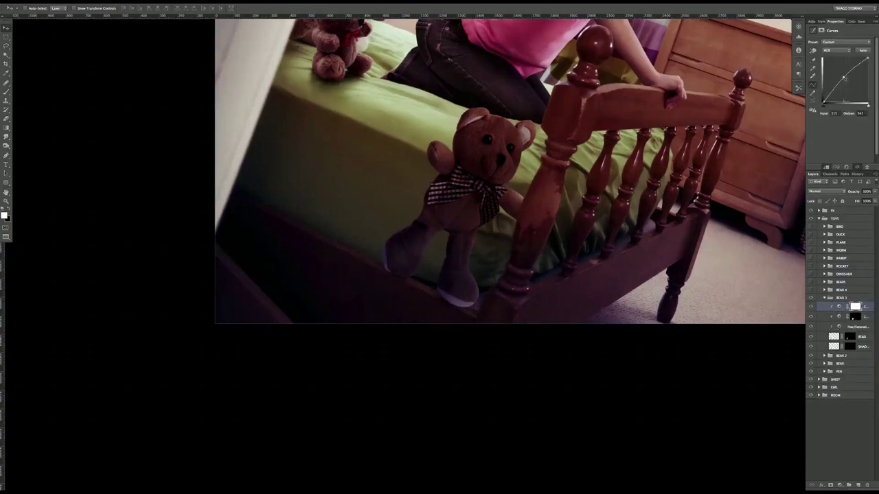
{"action": "key", "text": "b"}
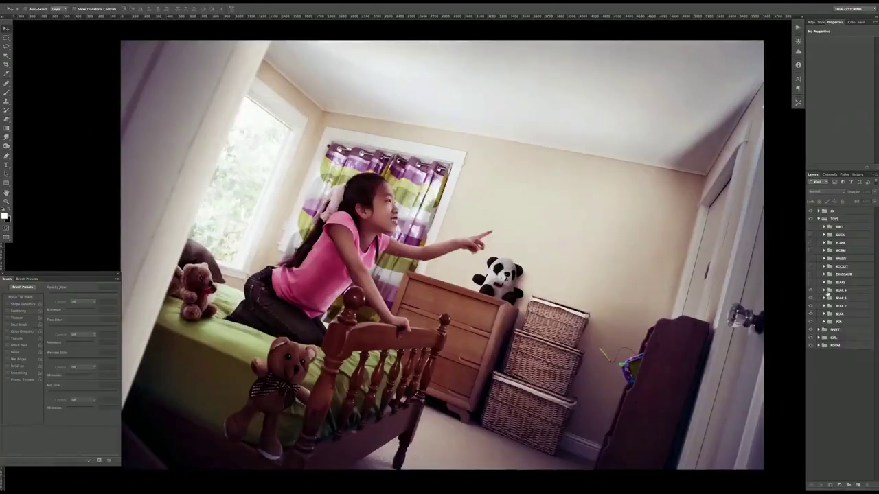
Pen-trace the fluffy cream-bow teddy and turn the outline into a selection.
{"action": "key", "text": "ctrl+plus"}
{"action": "key", "text": "ctrl+plus"}
{"action": "key", "text": "ctrl+plus"}
{"action": "key", "text": "ctrl+plus"}
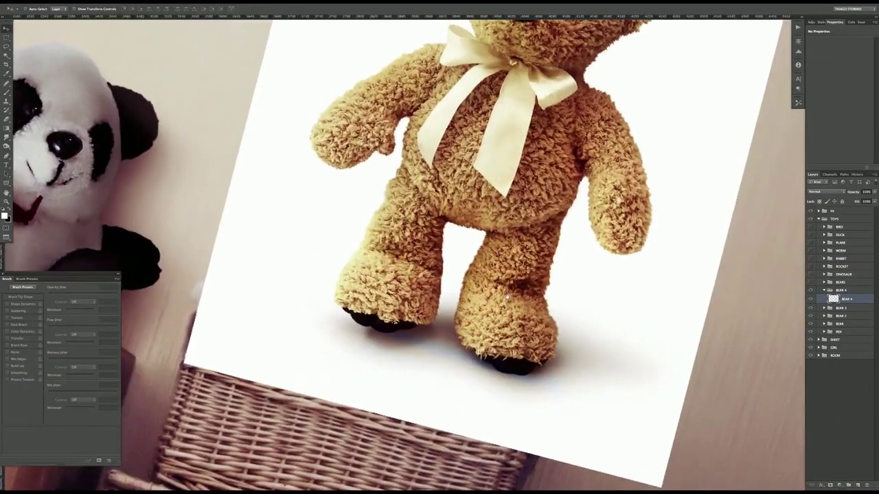
{"action": "key", "text": "p"}
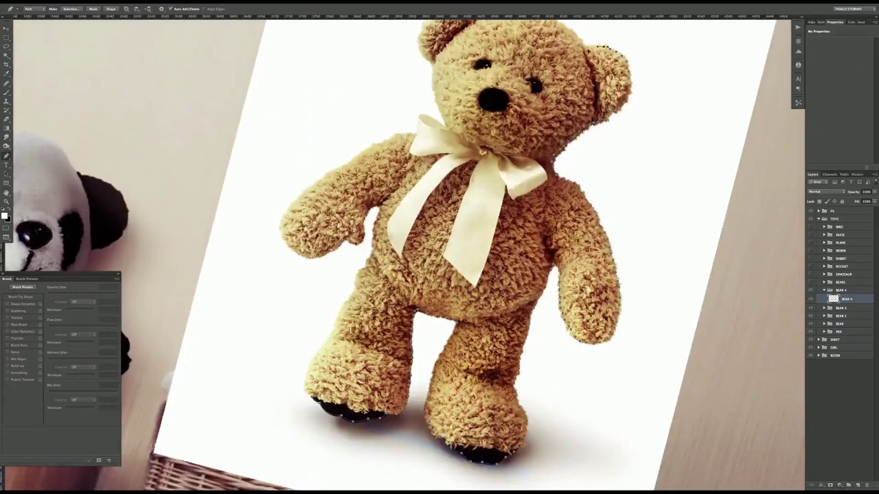
{"action": "left_click_drag", "start_coordinate": [491, 324], "coordinate": [462, 236]}
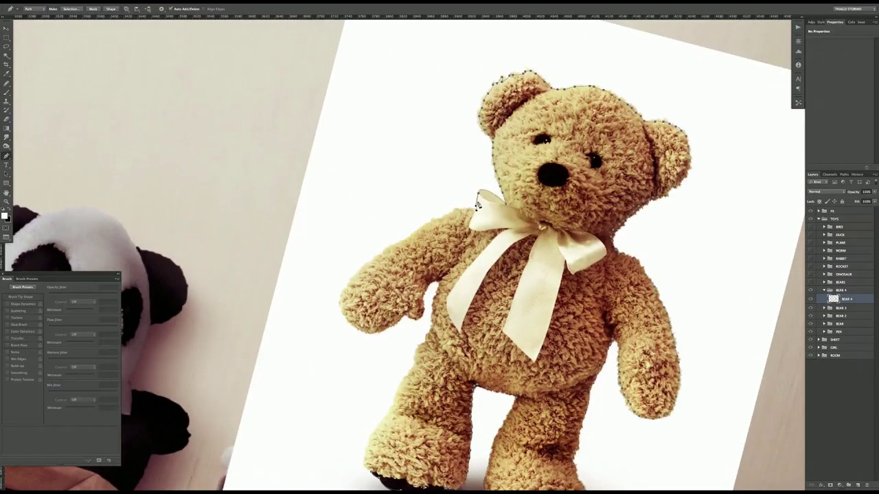
{"action": "left_click", "coordinate": [70, 8]}
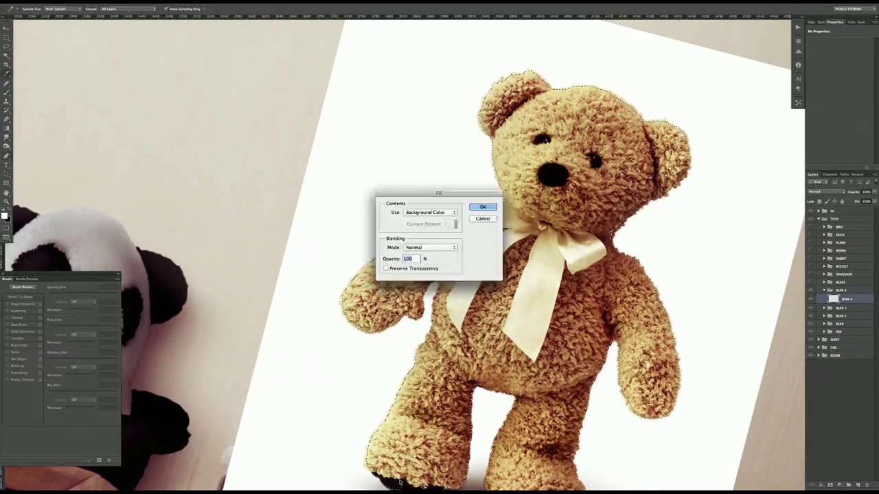
{"action": "key", "text": "Return"}
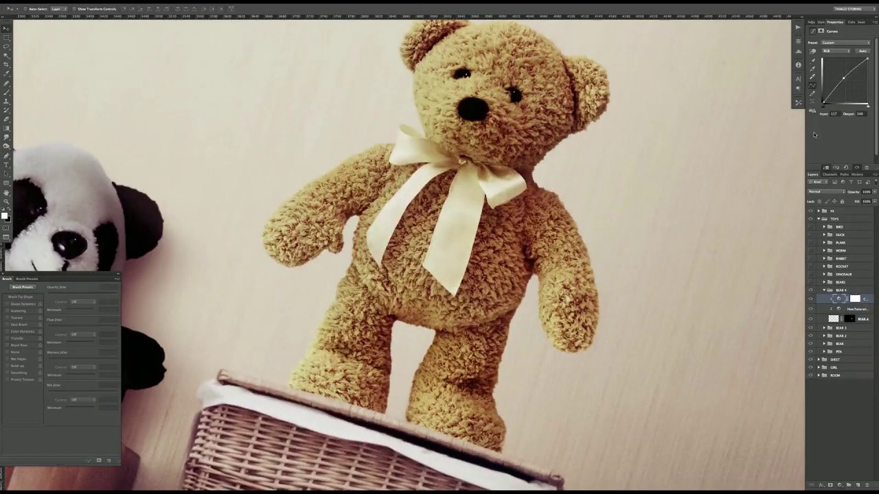
Paint the brightening Curves mask over the teddy's arms, body and ear.
{"action": "key", "text": "b"}
{"action": "left_click_drag", "start_coordinate": [295, 206], "coordinate": [330, 357]}
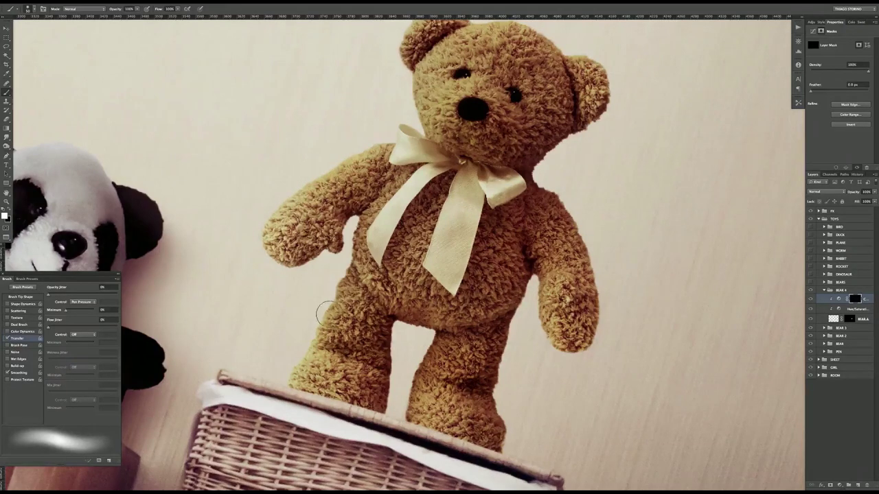
{"action": "mouse_move", "coordinate": [412, 275]}
{"action": "left_mouse_down"}
{"action": "mouse_move", "coordinate": [446, 309]}
{"action": "mouse_move", "coordinate": [467, 412]}
{"action": "left_mouse_up"}
{"action": "left_click_drag", "start_coordinate": [480, 289], "coordinate": [549, 234]}
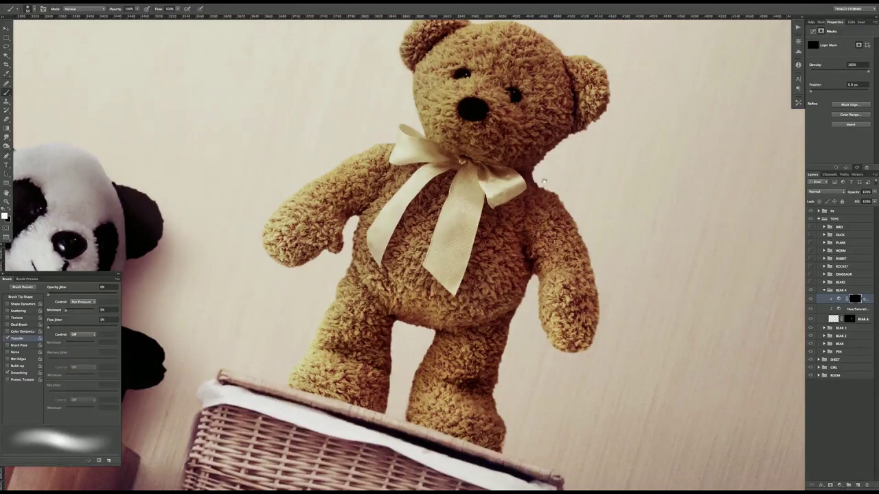
{"action": "scroll", "coordinate": [587, 131], "scroll_direction": "up", "scroll_amount": 3}
{"action": "left_click_drag", "start_coordinate": [587, 130], "coordinate": [597, 165]}
{"action": "key", "text": "v"}
{"action": "left_click", "coordinate": [838, 299]}
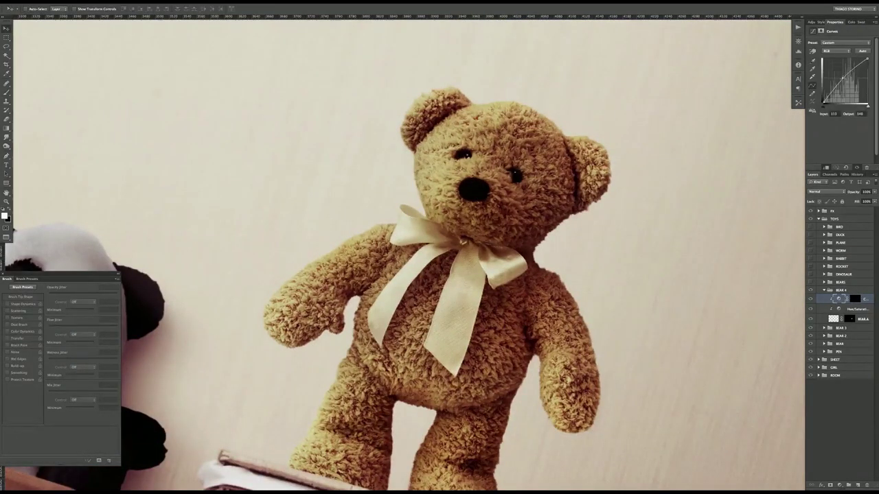
{"action": "scroll", "coordinate": [774, 145], "scroll_direction": "down", "scroll_amount": 3}
Add an inverted darkening Curves layer and paint shading on the teddy's shadow side, legs and arm.
{"action": "left_click", "coordinate": [839, 486]}
{"action": "left_click_drag", "start_coordinate": [844, 80], "coordinate": [847, 84]}
{"action": "key", "text": "ctrl+i"}
{"action": "key", "text": "b"}
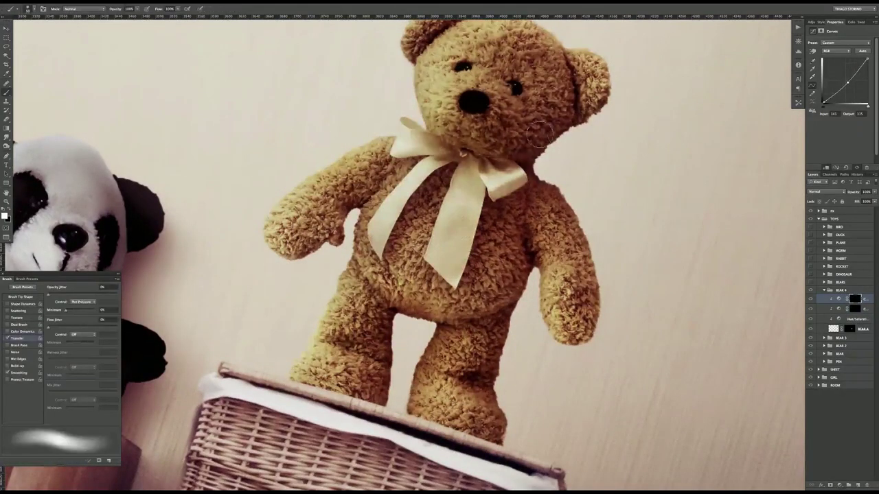
{"action": "left_click_drag", "start_coordinate": [535, 131], "coordinate": [597, 110]}
{"action": "left_click_drag", "start_coordinate": [570, 192], "coordinate": [570, 282]}
{"action": "mouse_move", "coordinate": [513, 294]}
{"action": "left_mouse_down"}
{"action": "mouse_move", "coordinate": [472, 161]}
{"action": "mouse_move", "coordinate": [333, 226]}
{"action": "left_mouse_up"}
{"action": "mouse_move", "coordinate": [402, 325]}
{"action": "left_mouse_down"}
{"action": "mouse_move", "coordinate": [370, 363]}
{"action": "mouse_move", "coordinate": [513, 415]}
{"action": "mouse_move", "coordinate": [364, 395]}
{"action": "left_mouse_up"}
{"action": "left_click_drag", "start_coordinate": [601, 343], "coordinate": [591, 264]}
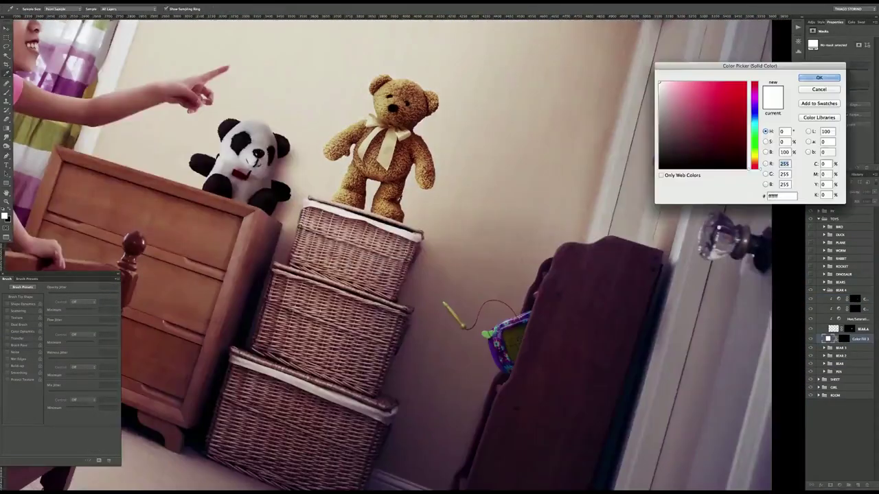
Offset a blurred bear-shaped shadow onto the wall and rename its fill layer.
{"action": "left_click_drag", "start_coordinate": [477, 204], "coordinate": [560, 231]}
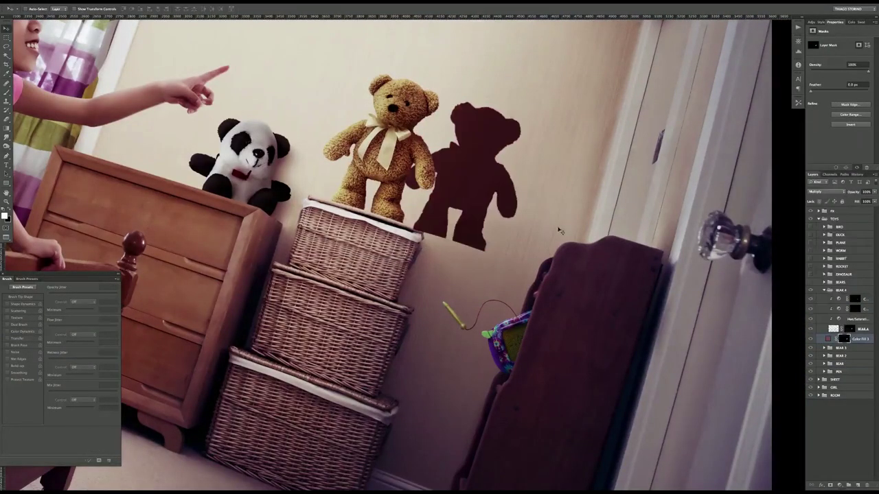
{"action": "left_click_drag", "start_coordinate": [659, 271], "coordinate": [687, 271]}
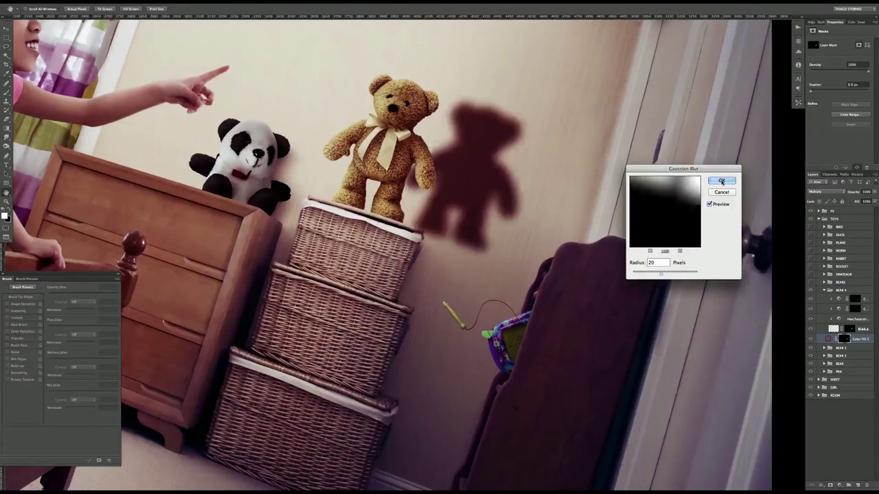
{"action": "key", "text": "Return"}
{"action": "double_click", "coordinate": [861, 339]}
{"action": "key", "text": "Return"}
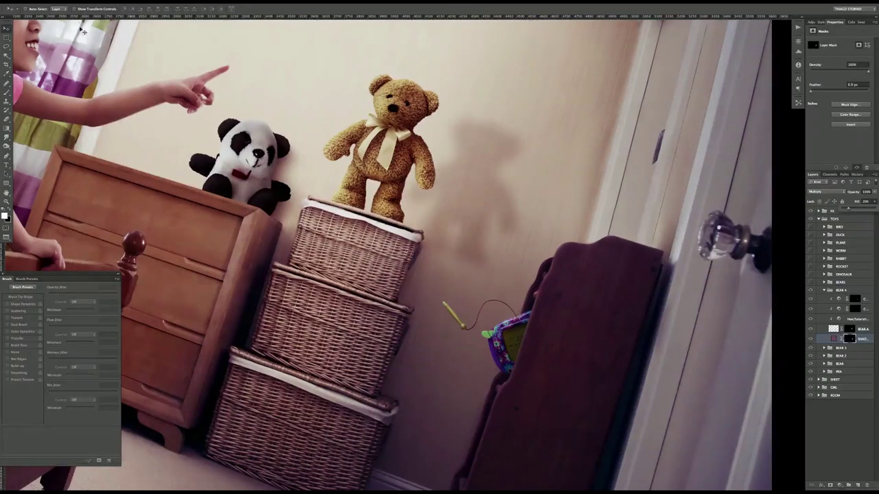
Skew and warp the teddy's shadow to follow the wall, then commit it.
{"action": "key", "text": "ctrl+t"}
{"action": "left_click_drag", "start_coordinate": [533, 106], "coordinate": [561, 139]}
{"action": "left_click_drag", "start_coordinate": [439, 107], "coordinate": [431, 86]}
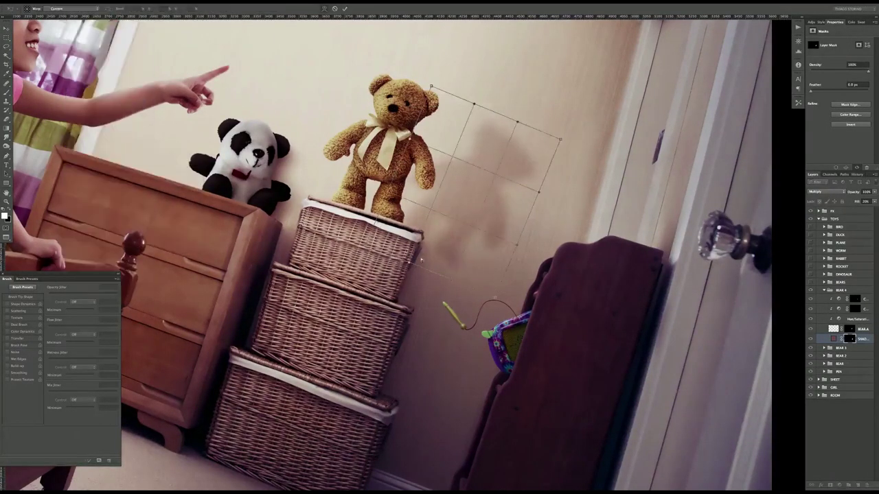
{"action": "left_click_drag", "start_coordinate": [409, 264], "coordinate": [435, 281]}
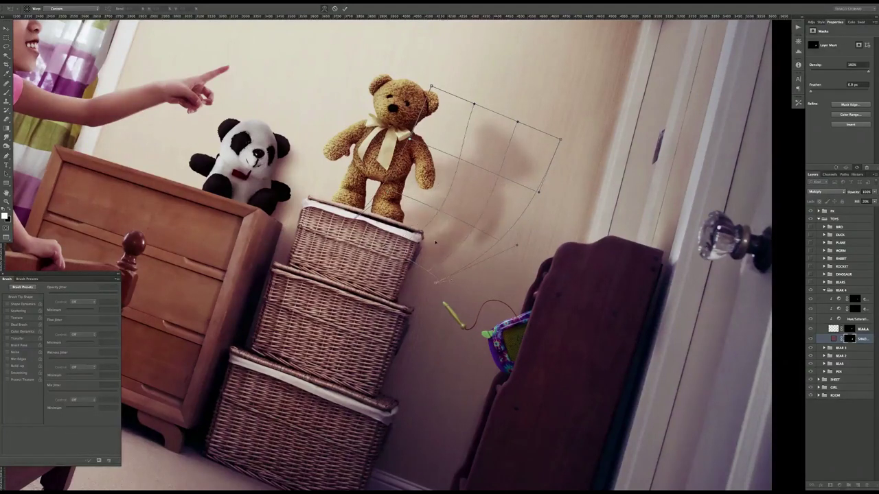
{"action": "left_click_drag", "start_coordinate": [436, 210], "coordinate": [432, 245]}
{"action": "key", "text": "Return"}
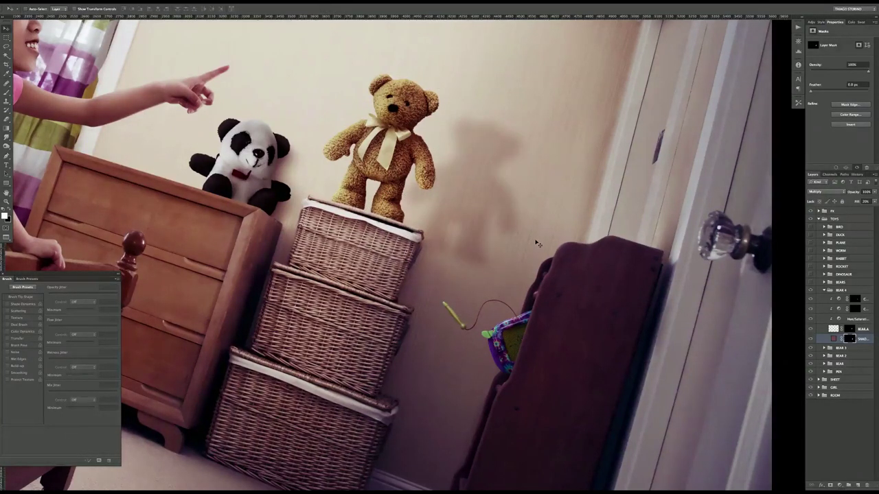
{"action": "key", "text": "b"}
{"action": "key", "text": "g"}
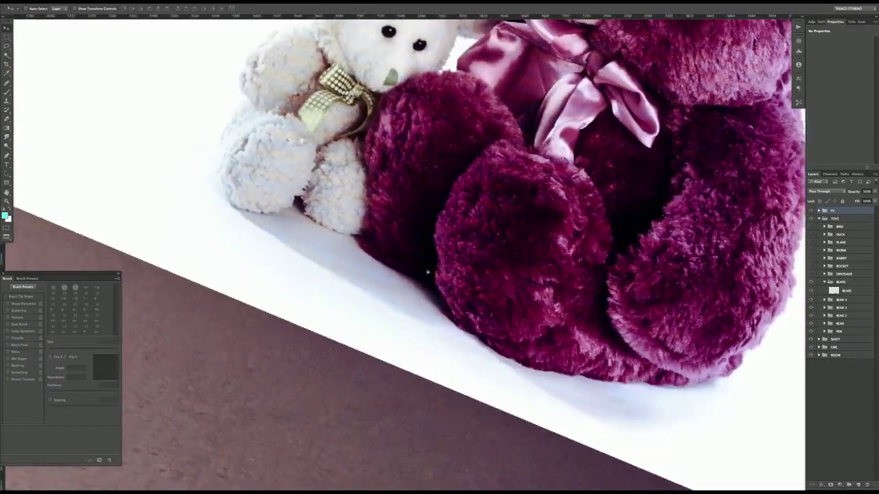
Start a Pen path around the two bears, curving it along their bottom edge, heads and ear.
{"action": "key", "text": "p"}
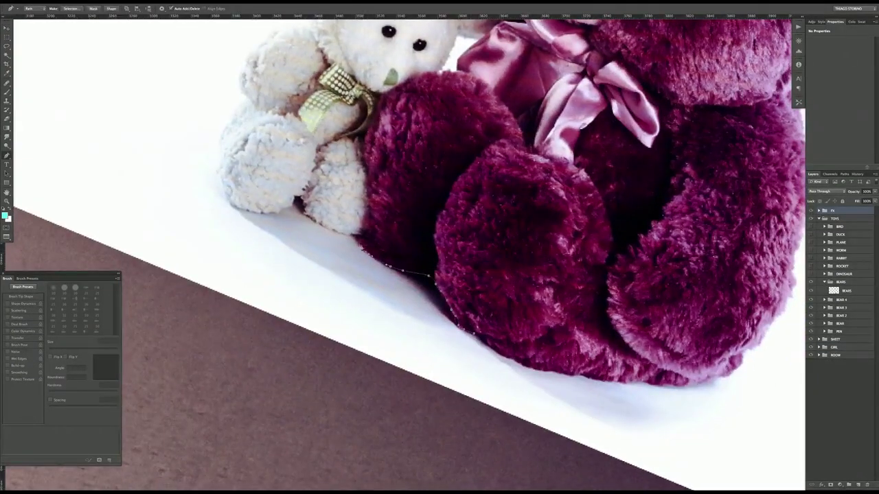
{"action": "left_click_drag", "start_coordinate": [280, 212], "coordinate": [378, 266]}
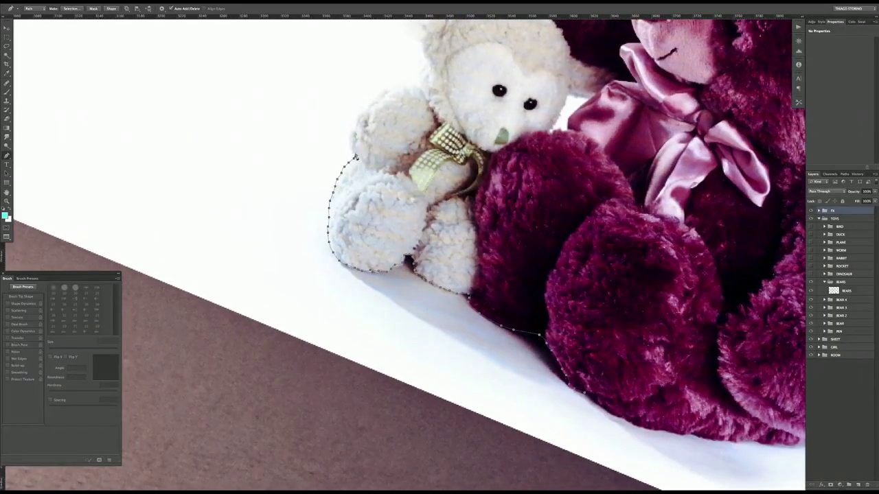
{"action": "left_click_drag", "start_coordinate": [417, 90], "coordinate": [440, 207]}
{"action": "left_click", "coordinate": [446, 165]}
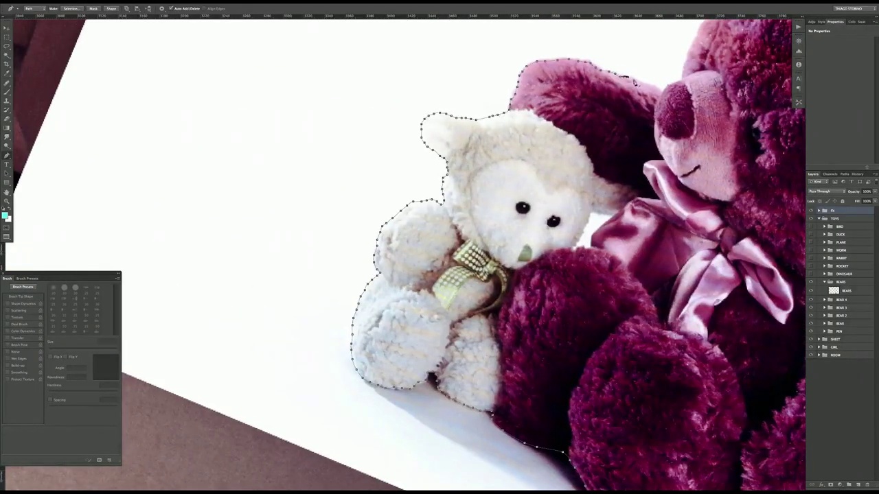
{"action": "left_click", "coordinate": [652, 86]}
{"action": "left_click_drag", "start_coordinate": [652, 85], "coordinate": [484, 104]}
{"action": "left_click", "coordinate": [542, 65]}
{"action": "left_click_drag", "start_coordinate": [542, 65], "coordinate": [433, 158]}
Finish the bear outline down the right side and feet, then add a Multiply layer beneath.
{"action": "left_click", "coordinate": [501, 62]}
{"action": "left_click_drag", "start_coordinate": [501, 61], "coordinate": [494, 77]}
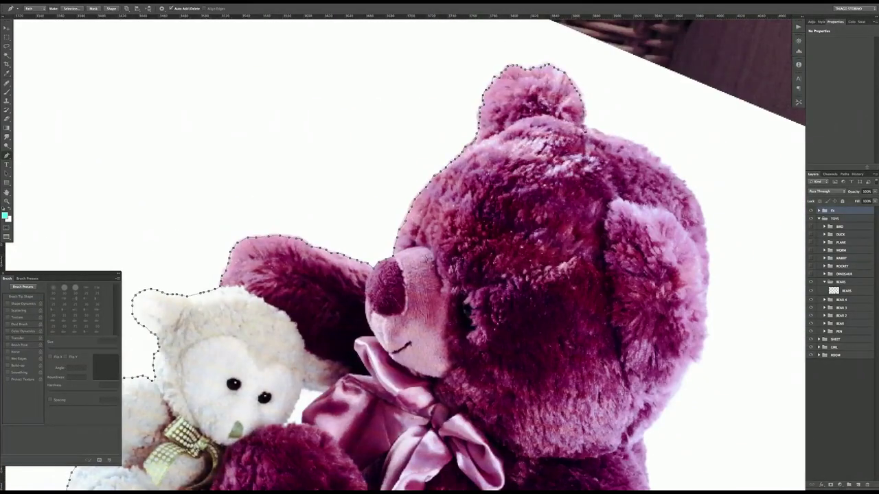
{"action": "left_click_drag", "start_coordinate": [702, 227], "coordinate": [616, 186]}
{"action": "left_click_drag", "start_coordinate": [551, 312], "coordinate": [522, 127]}
{"action": "left_click", "coordinate": [538, 234]}
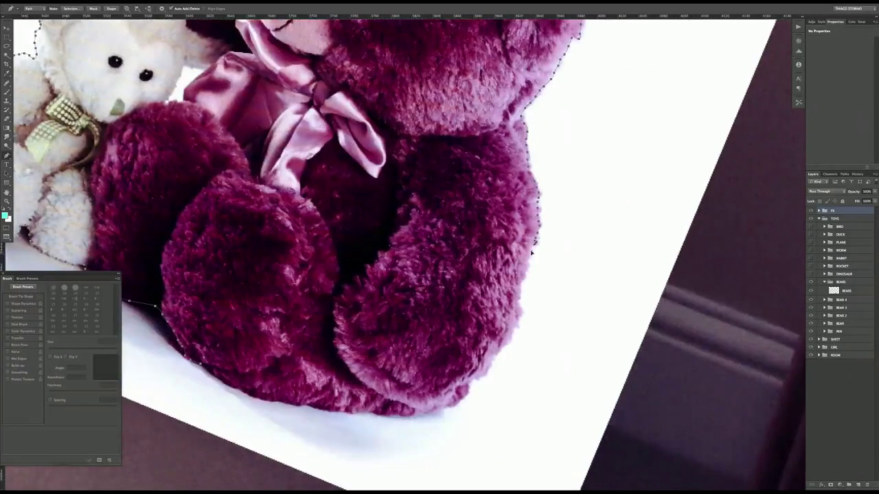
{"action": "left_click_drag", "start_coordinate": [462, 403], "coordinate": [535, 324]}
{"action": "left_click_drag", "start_coordinate": [324, 313], "coordinate": [434, 443]}
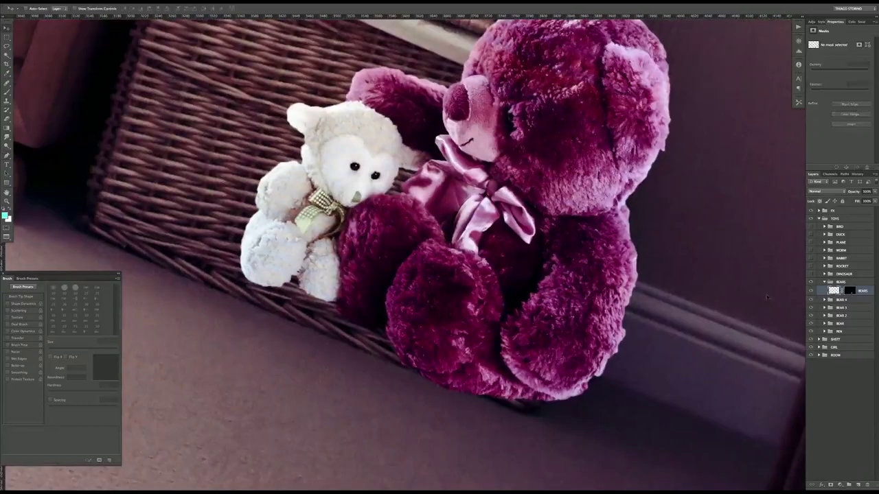
{"action": "key", "text": "ctrl+shift+alt+n"}
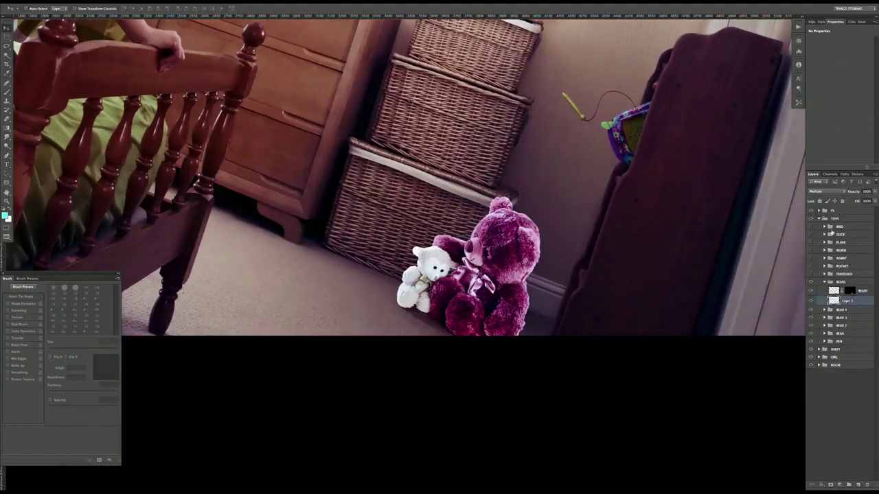
Add a Hue/Saturation layer clipped to the bears with Lightness lowered to -35.
{"action": "left_click", "coordinate": [839, 485]}
{"action": "left_click", "coordinate": [851, 420]}
{"action": "left_click_drag", "start_coordinate": [840, 94], "coordinate": [830, 97]}
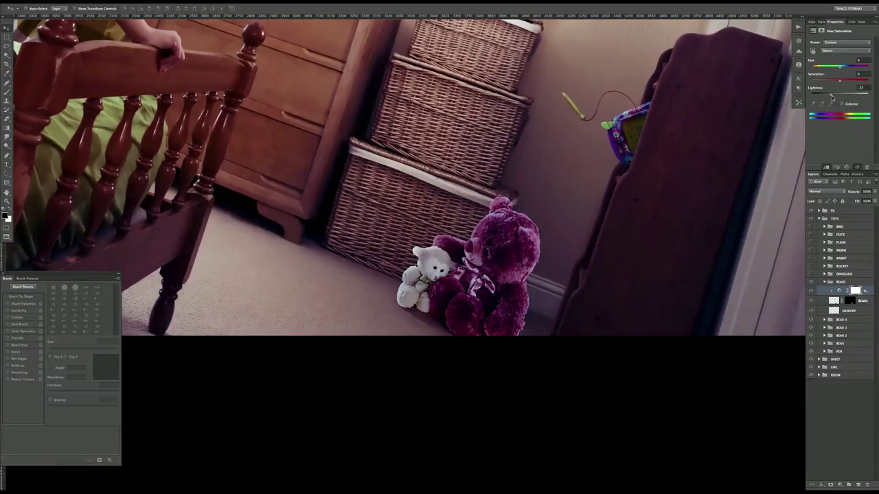
Paint the darkening onto the bear's ear and head with a 70 px brush.
{"action": "key", "text": "ctrl+0"}
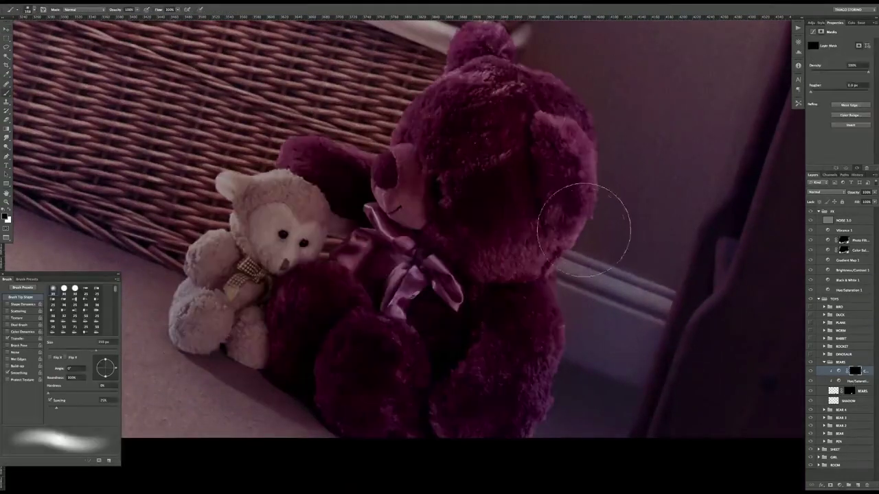
{"action": "key", "text": "bracketleft"}
{"action": "key", "text": "bracketleft"}
{"action": "key", "text": "bracketleft"}
{"action": "left_click_drag", "start_coordinate": [587, 127], "coordinate": [559, 240]}
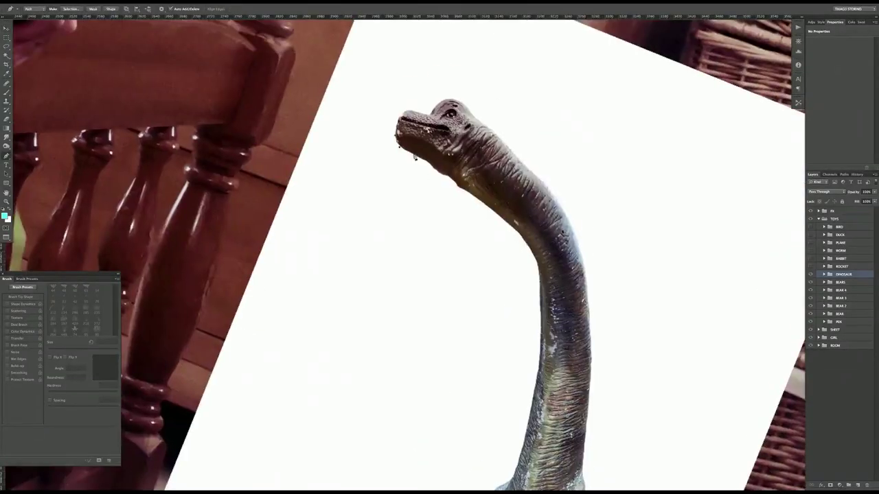
Trace the dinosaur's legs, feet and neck with the Pen, then view its layer mask alone.
{"action": "left_click_drag", "start_coordinate": [533, 430], "coordinate": [501, 327]}
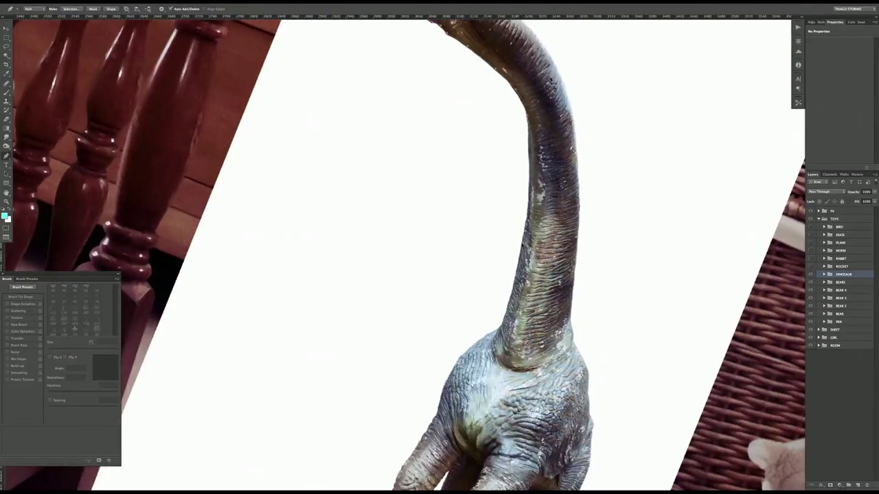
{"action": "left_click_drag", "start_coordinate": [466, 359], "coordinate": [519, 180]}
{"action": "left_click_drag", "start_coordinate": [473, 275], "coordinate": [466, 196]}
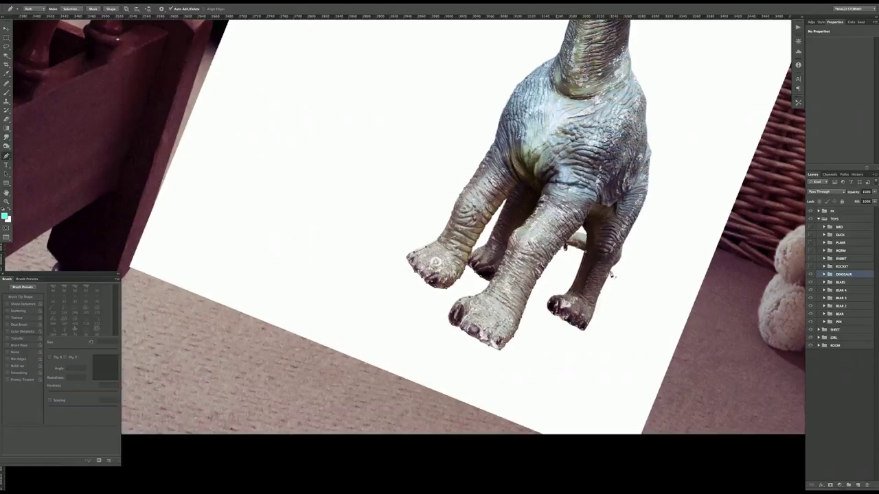
{"action": "left_click", "coordinate": [824, 274]}
{"action": "left_click_drag", "start_coordinate": [618, 137], "coordinate": [613, 272]}
{"action": "left_click_drag", "start_coordinate": [618, 103], "coordinate": [615, 329]}
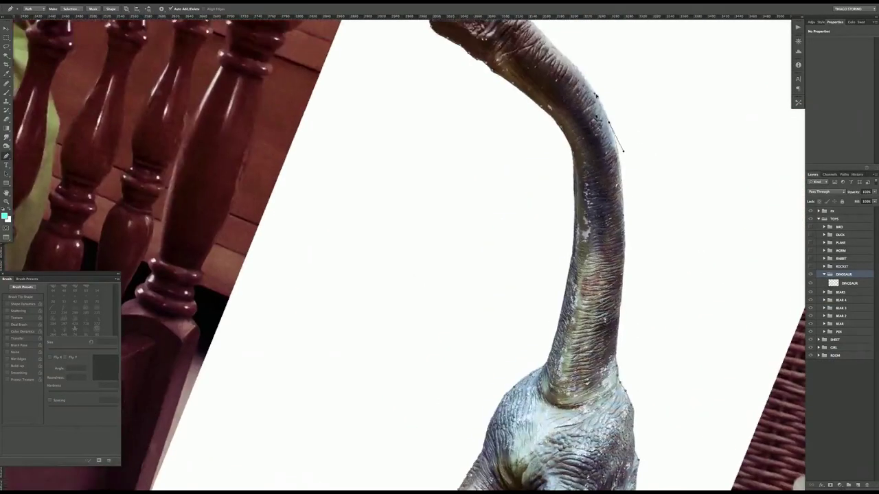
{"action": "left_click_drag", "start_coordinate": [590, 152], "coordinate": [659, 252]}
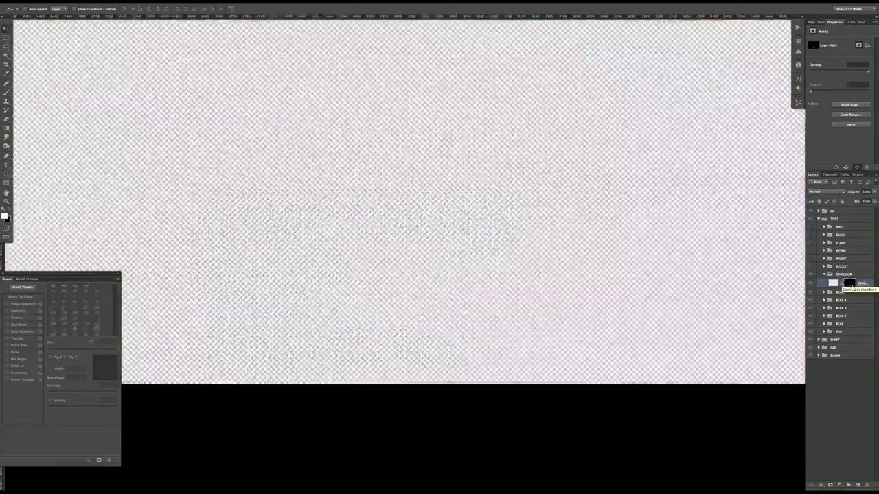
{"action": "left_click", "coordinate": [850, 283], "text": "alt"}
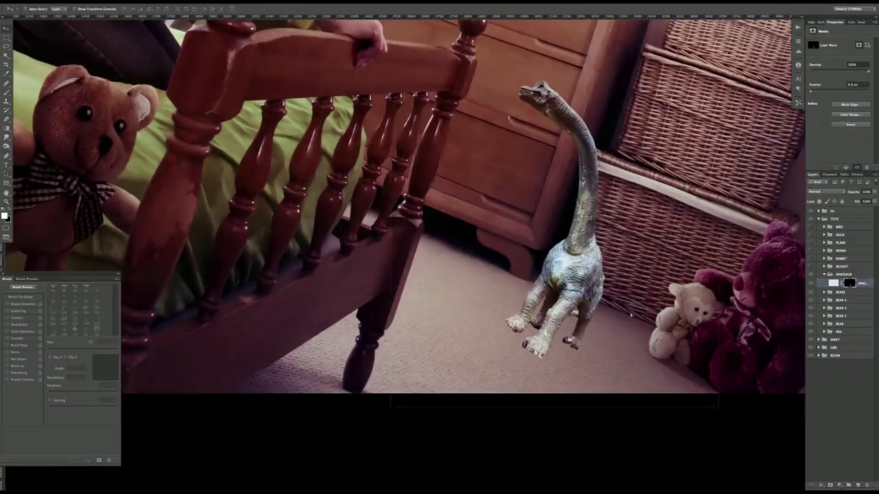
Move the dinosaur beside the bears and add a clipped darkening Curves layer with inverted mask.
{"action": "left_click_drag", "start_coordinate": [611, 282], "coordinate": [646, 330]}
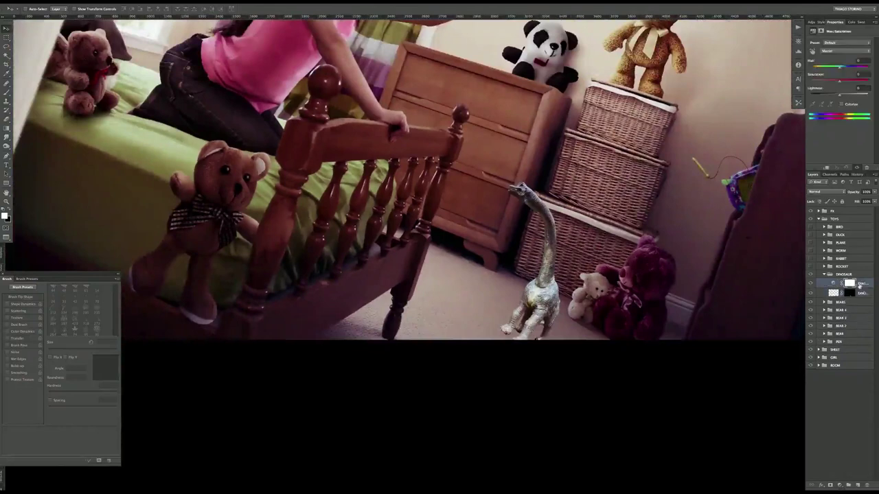
{"action": "left_click", "coordinate": [839, 485]}
{"action": "left_click", "coordinate": [844, 405]}
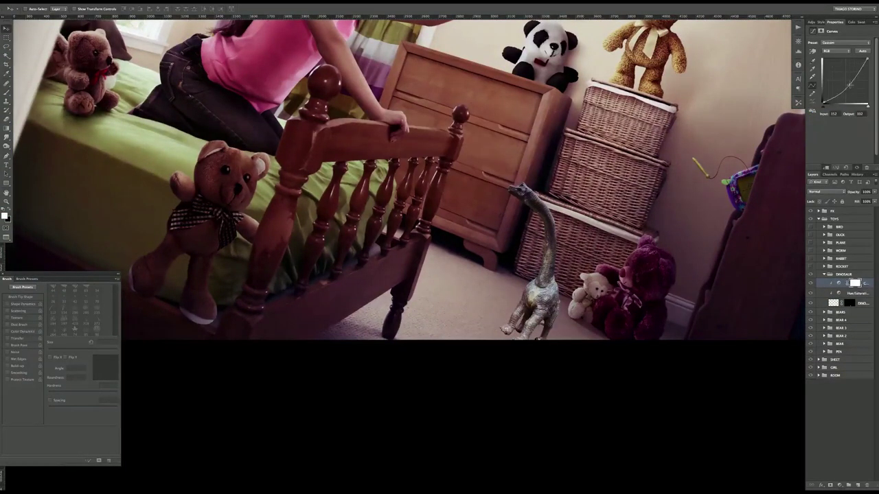
{"action": "left_click_drag", "start_coordinate": [850, 78], "coordinate": [850, 85]}
{"action": "key", "text": "ctrl+i"}
{"action": "key", "text": "b"}
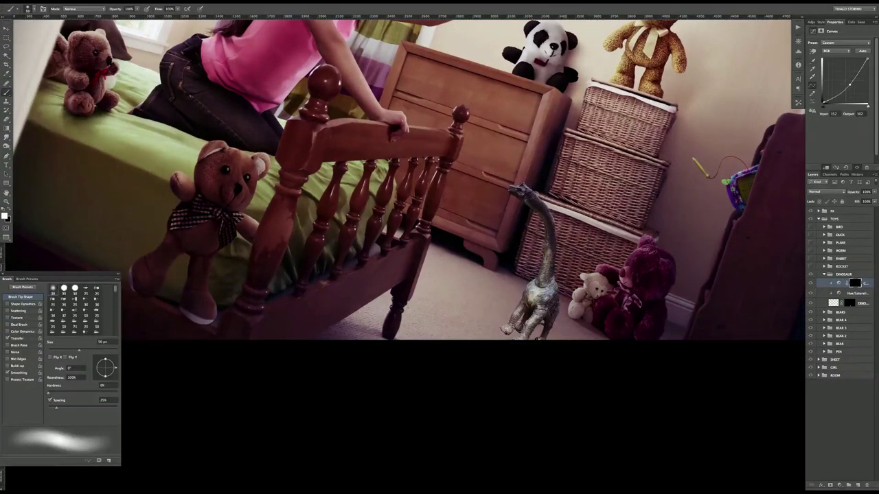
Add a second clipped Curves layer brightening the dinosaur's right neck through an inverted mask.
{"action": "left_click", "coordinate": [839, 484]}
{"action": "left_click", "coordinate": [844, 405]}
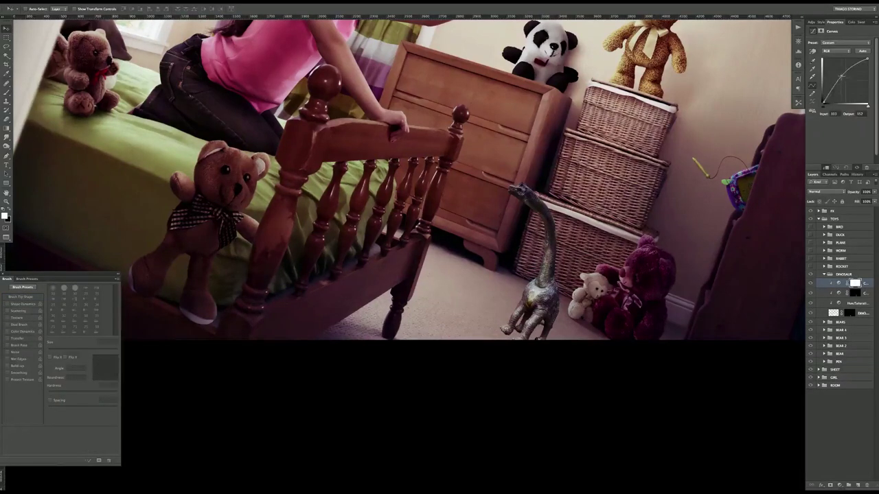
{"action": "left_click_drag", "start_coordinate": [845, 85], "coordinate": [839, 75]}
{"action": "key", "text": "ctrl+i"}
{"action": "left_click_drag", "start_coordinate": [544, 285], "coordinate": [534, 184]}
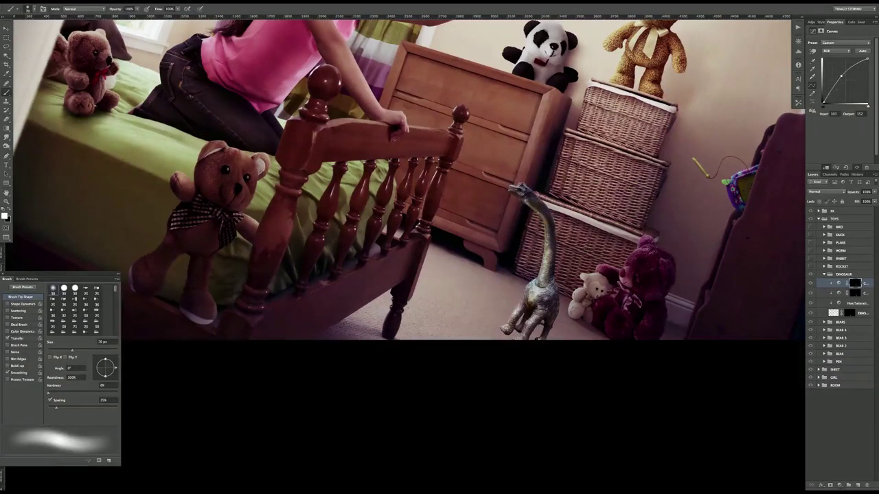
{"action": "key", "text": "bracketleft"}
{"action": "key", "text": "bracketleft"}
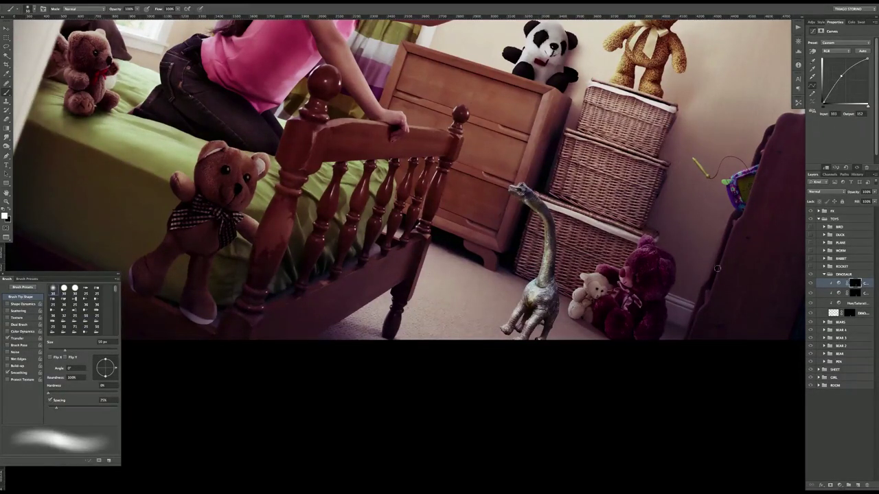
{"action": "key", "text": "bracketleft"}
Add a new Multiply shadow layer and set the brush to 45 px.
{"action": "key", "text": "ctrl+shift+alt+n"}
{"action": "key", "text": "bracketleft"}
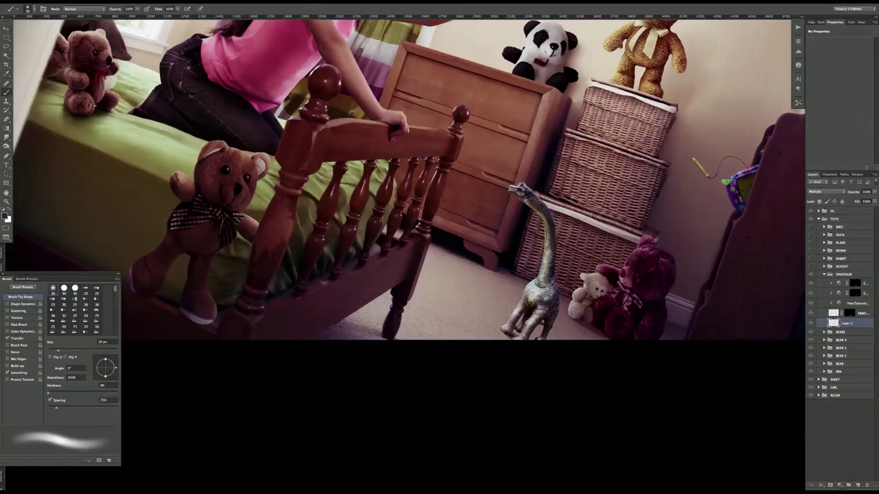
{"action": "key", "text": "period"}
{"action": "key", "text": "period"}
{"action": "key", "text": "period"}
{"action": "key", "text": "period"}
{"action": "key", "text": "period"}
{"action": "key", "text": "b"}
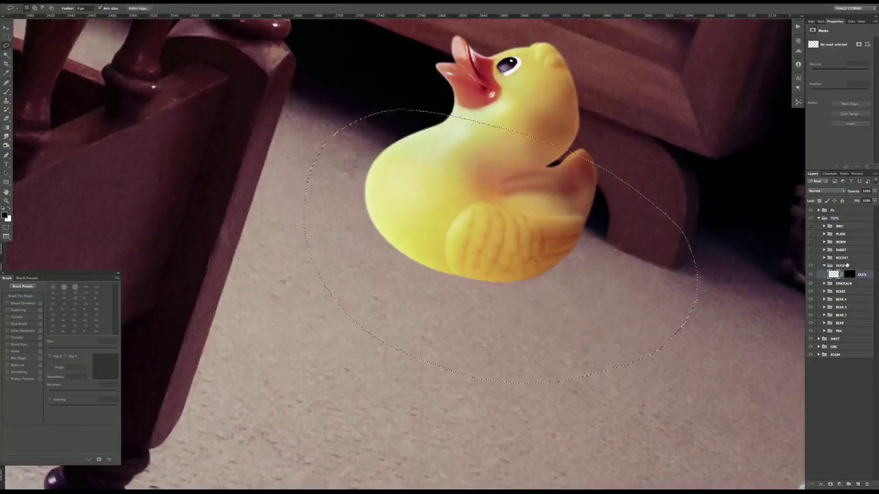
Paint the duck's floor shadow on a layer named SHADOW.
{"action": "key", "text": "b"}
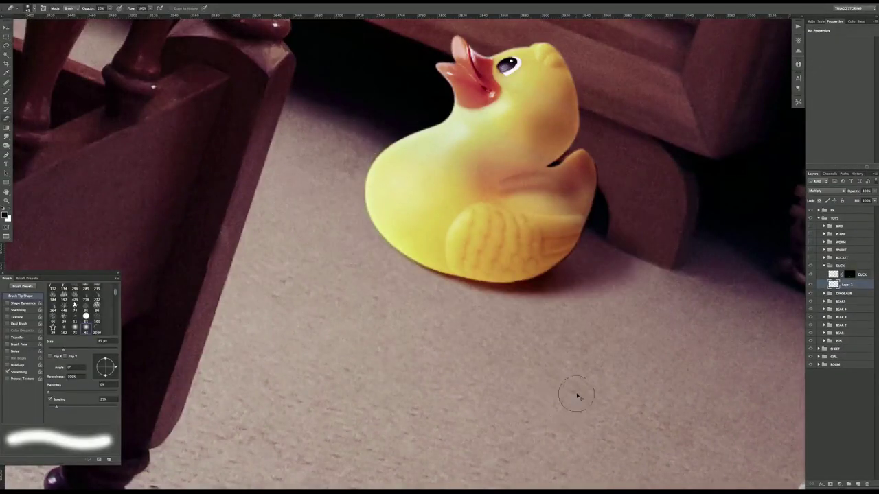
{"action": "key", "text": "v"}
{"action": "left_click", "coordinate": [858, 274]}
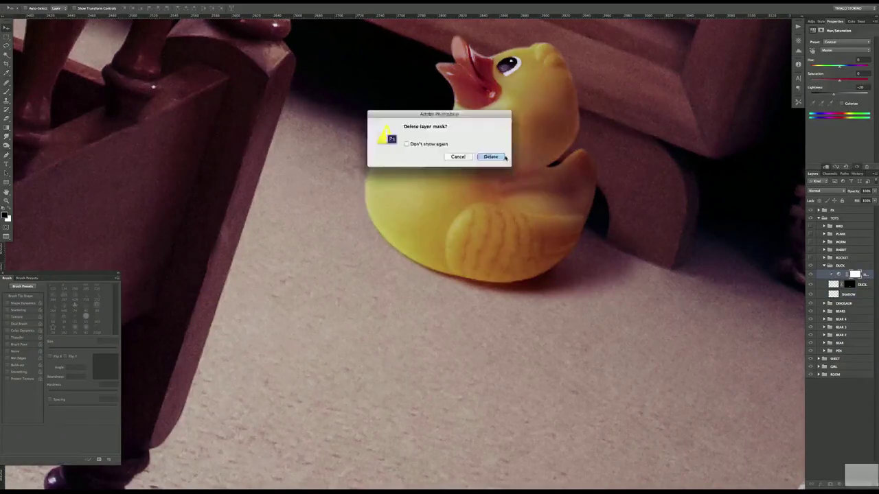
Add a darkening Curves layer above the duck, painted onto its shaded side.
{"action": "left_click", "coordinate": [490, 157]}
{"action": "key", "text": "Return"}
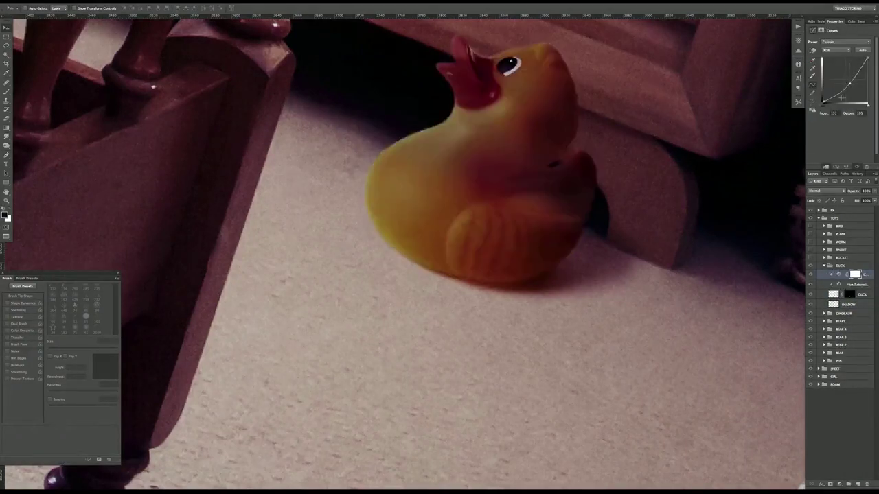
{"action": "key", "text": "ctrl+i"}
{"action": "key", "text": "b"}
{"action": "left_click_drag", "start_coordinate": [491, 267], "coordinate": [522, 137]}
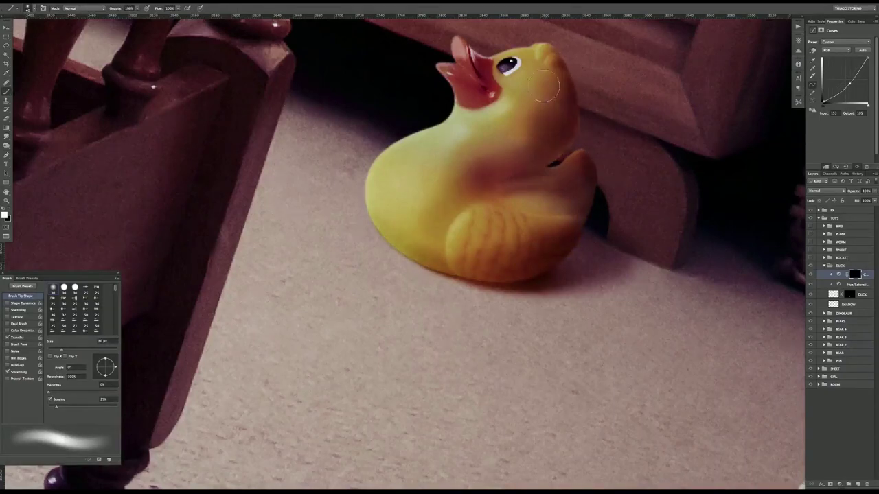
Brighten the duck's body and head with a raised curve through an inverted mask.
{"action": "left_click_drag", "start_coordinate": [843, 83], "coordinate": [843, 77]}
{"action": "key", "text": "ctrl+i"}
{"action": "mouse_move", "coordinate": [412, 137]}
{"action": "left_mouse_down"}
{"action": "mouse_move", "coordinate": [384, 171]}
{"action": "mouse_move", "coordinate": [460, 48]}
{"action": "left_mouse_up"}
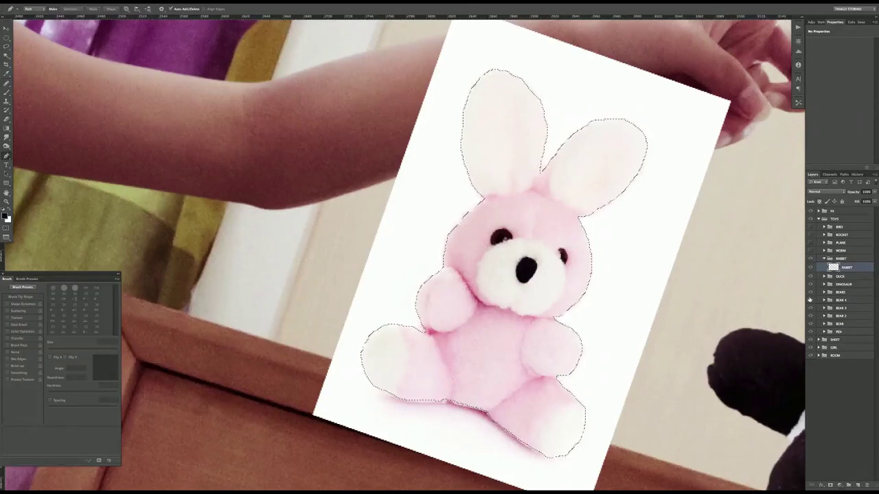
Turn the rabbit outline into a selection and hide the part below the desk edge.
{"action": "key", "text": "ctrl+Return"}
{"action": "key", "text": "BackSpace"}
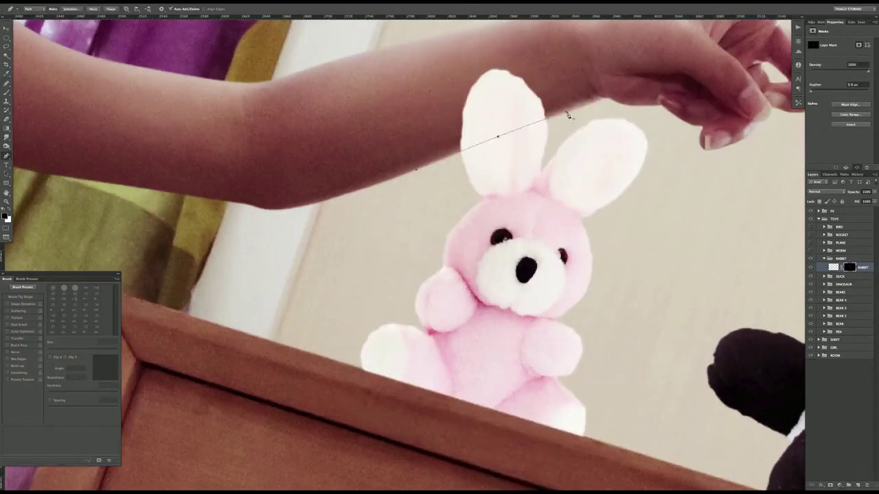
{"action": "scroll", "coordinate": [583, 206], "scroll_direction": "down", "scroll_amount": 2}
{"action": "key", "text": "b"}
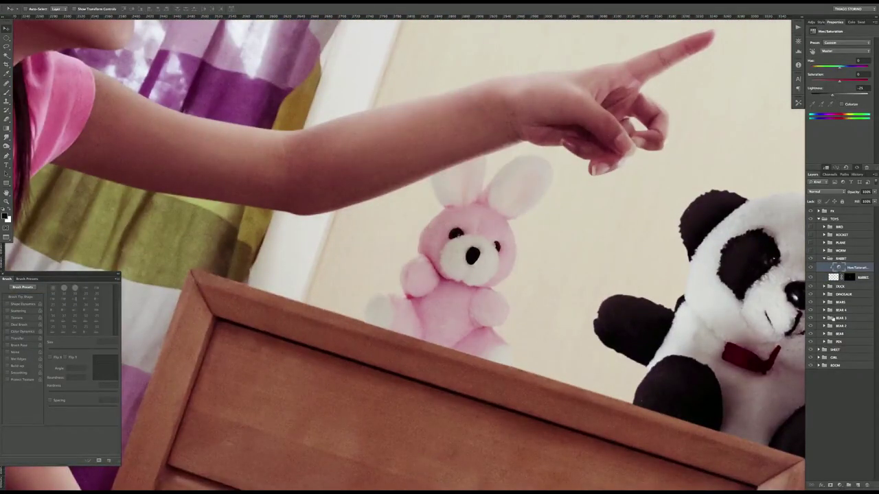
Darken the rabbit's ears, lower body and feet with a masked, painted-in Curves layer.
{"action": "left_click_drag", "start_coordinate": [849, 84], "coordinate": [847, 91]}
{"action": "key", "text": "ctrl+i"}
{"action": "key", "text": "b"}
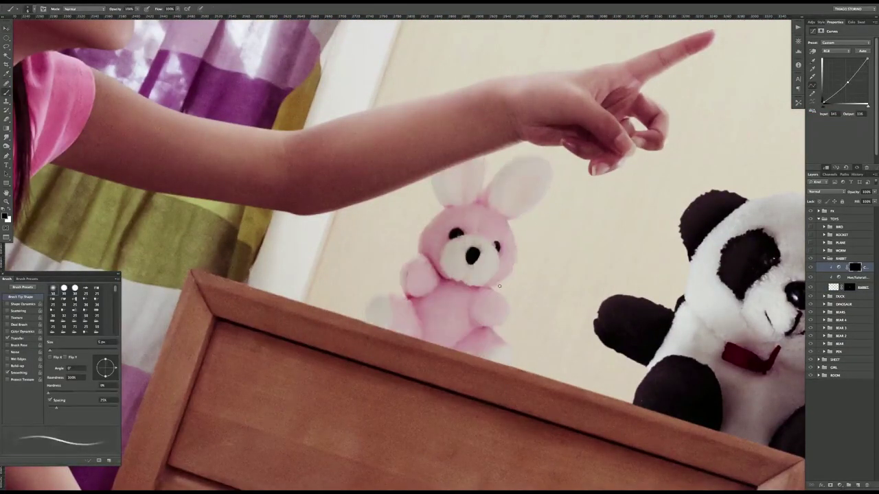
{"action": "left_click_drag", "start_coordinate": [544, 172], "coordinate": [482, 185]}
{"action": "mouse_move", "coordinate": [504, 218]}
{"action": "left_mouse_down"}
{"action": "mouse_move", "coordinate": [500, 336]}
{"action": "mouse_move", "coordinate": [429, 340]}
{"action": "left_mouse_up"}
{"action": "left_click_drag", "start_coordinate": [512, 351], "coordinate": [489, 313]}
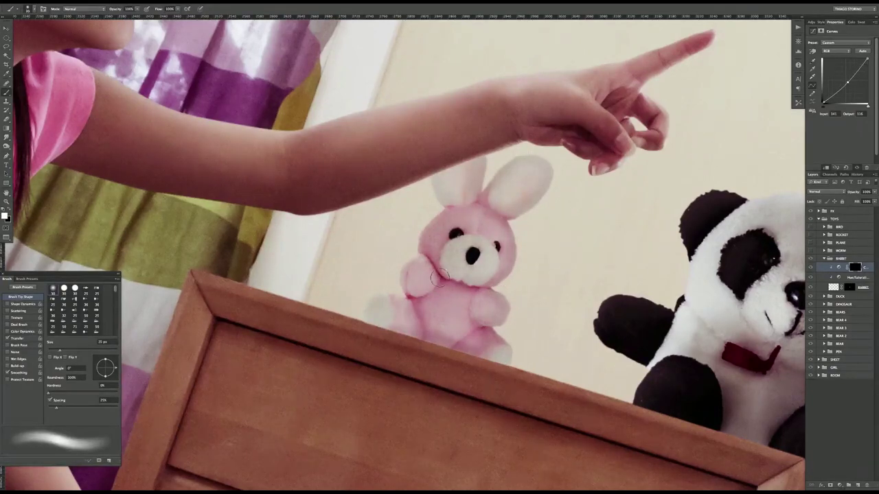
Brighten the rabbit's head, body, face and ear tip with a second masked Curves layer.
{"action": "key", "text": "ctrl+j"}
{"action": "key", "text": "v"}
{"action": "left_click_drag", "start_coordinate": [847, 82], "coordinate": [844, 78]}
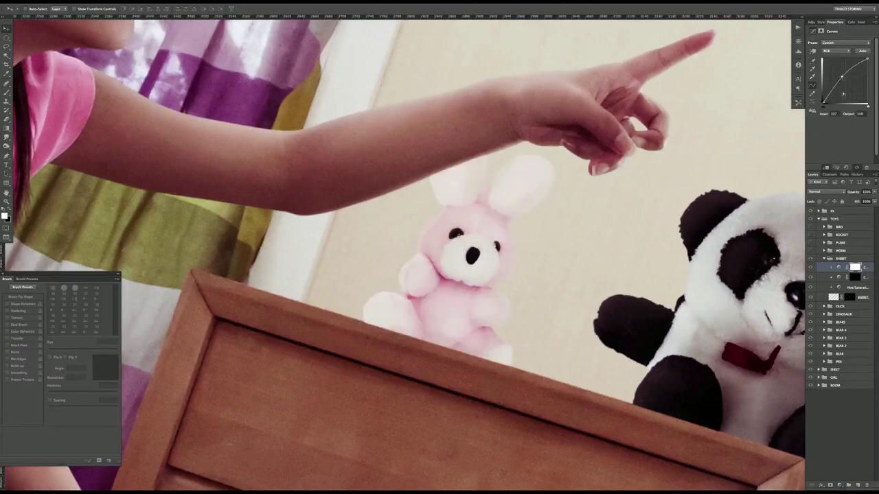
{"action": "key", "text": "ctrl+i"}
{"action": "key", "text": "b"}
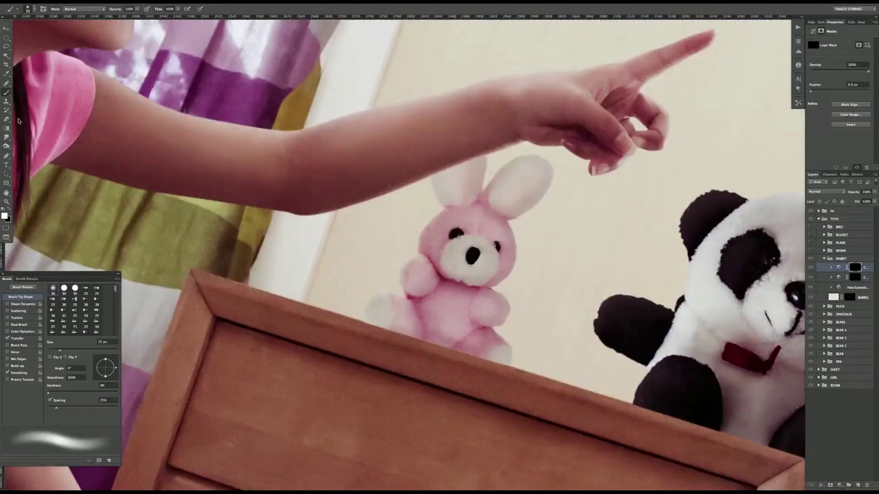
{"action": "left_click_drag", "start_coordinate": [447, 213], "coordinate": [372, 324]}
{"action": "left_click_drag", "start_coordinate": [500, 334], "coordinate": [556, 173]}
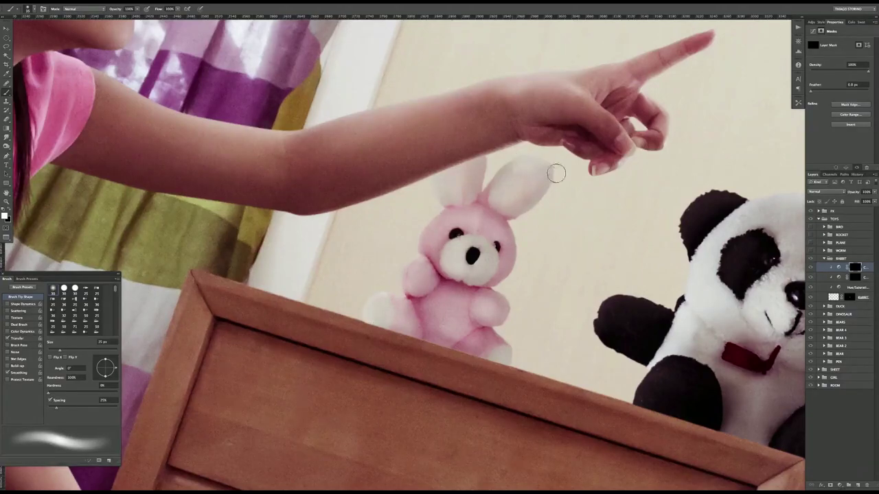
{"action": "key", "text": "v"}
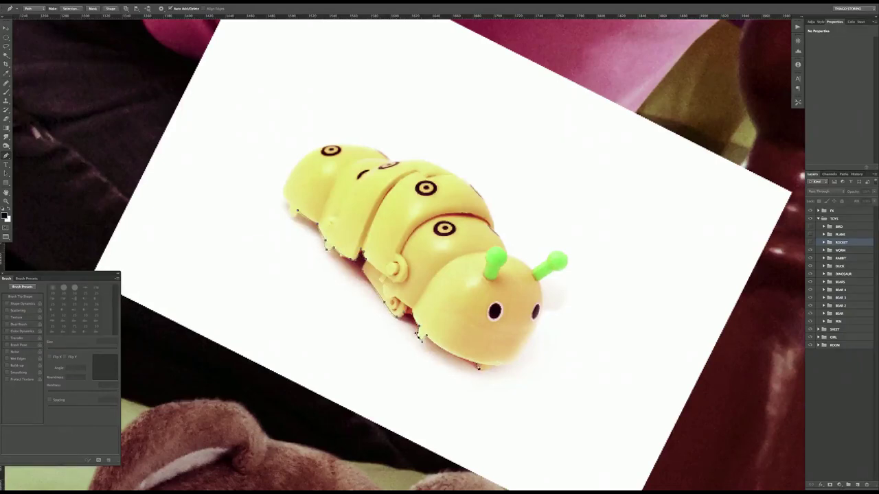
Outline the caterpillar's head with the Pen and set Hue/Saturation Lightness to -24.
{"action": "left_click_drag", "start_coordinate": [478, 366], "coordinate": [431, 286]}
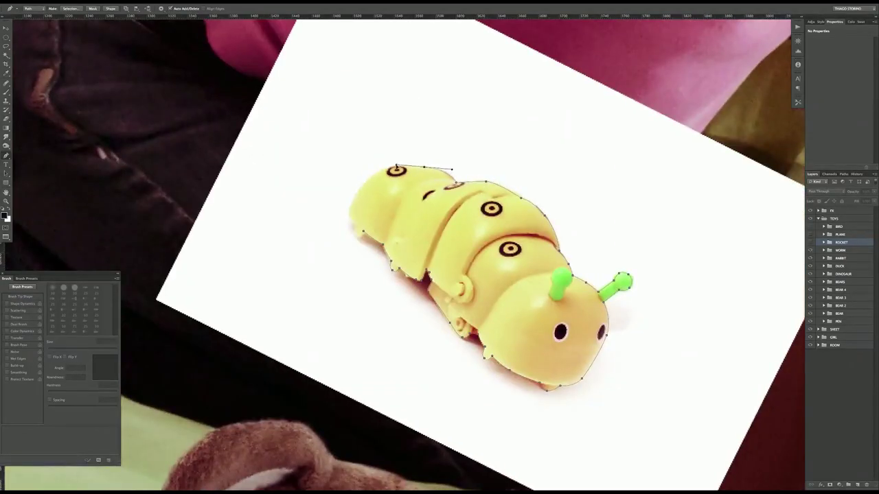
{"action": "left_click", "coordinate": [360, 190]}
{"action": "left_click", "coordinate": [353, 221]}
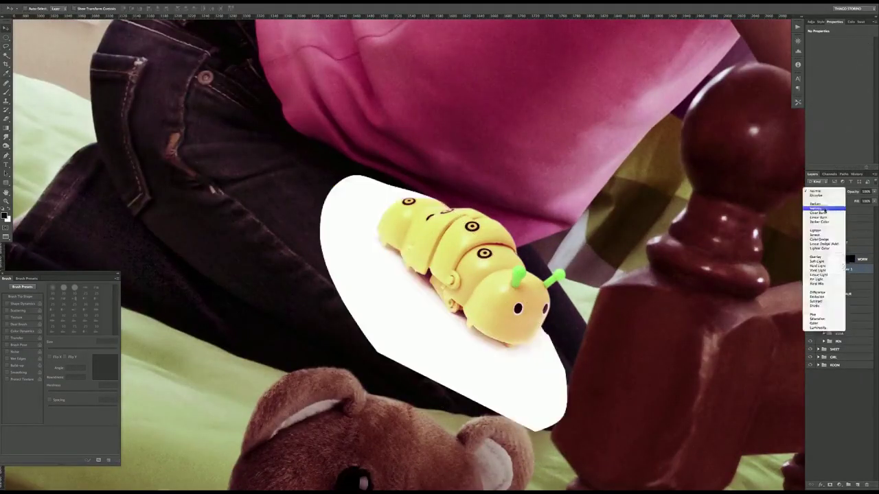
{"action": "left_click_drag", "start_coordinate": [838, 95], "coordinate": [832, 95]}
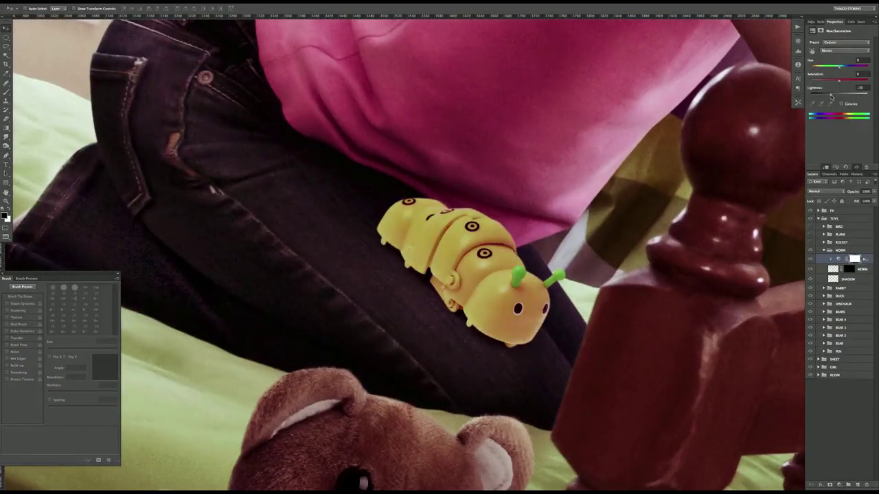
Shade a band across the caterpillar's middle with a darkening Curves layer, using a 25 px brush.
{"action": "left_click_drag", "start_coordinate": [866, 61], "coordinate": [848, 86]}
{"action": "key", "text": "ctrl+i"}
{"action": "key", "text": "b"}
{"action": "key", "text": "x"}
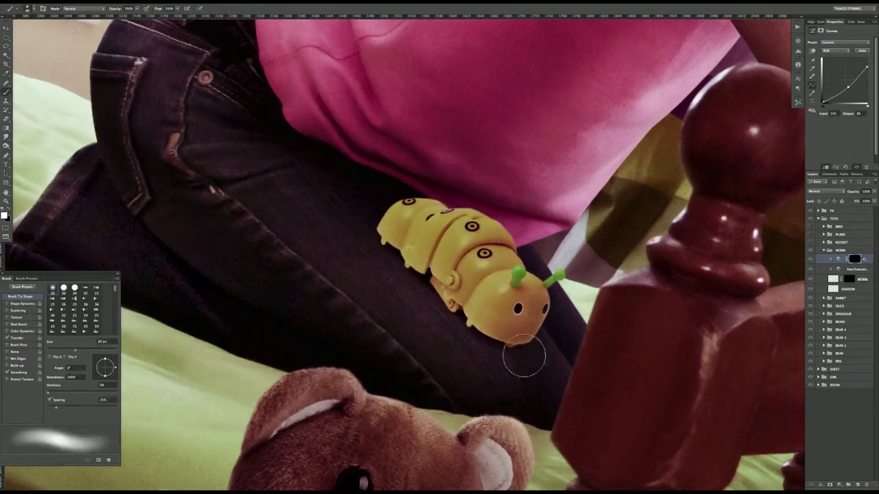
{"action": "key", "text": "period"}
{"action": "key", "text": "period"}
{"action": "key", "text": "period"}
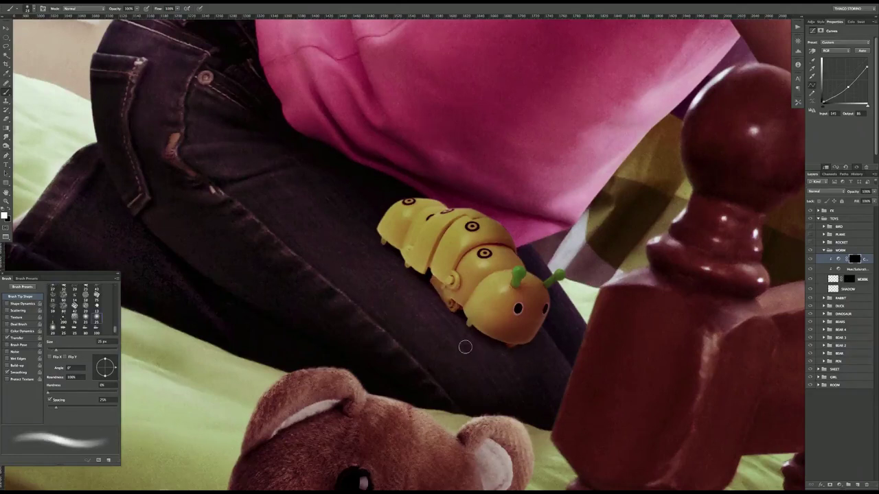
{"action": "left_click_drag", "start_coordinate": [527, 265], "coordinate": [473, 270]}
Duplicate the Curves layer and shrink the brush to 9 px for finer shading.
{"action": "key", "text": "ctrl+j"}
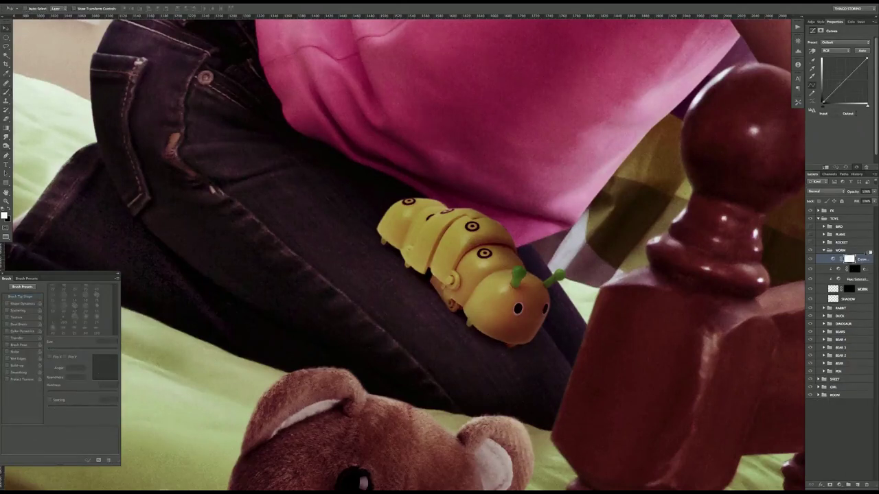
{"action": "key", "text": "comma"}
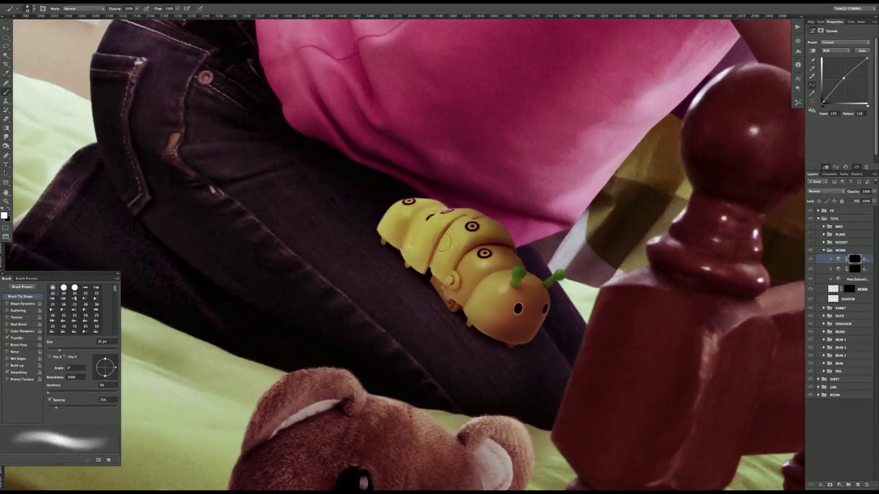
{"action": "key", "text": "comma"}
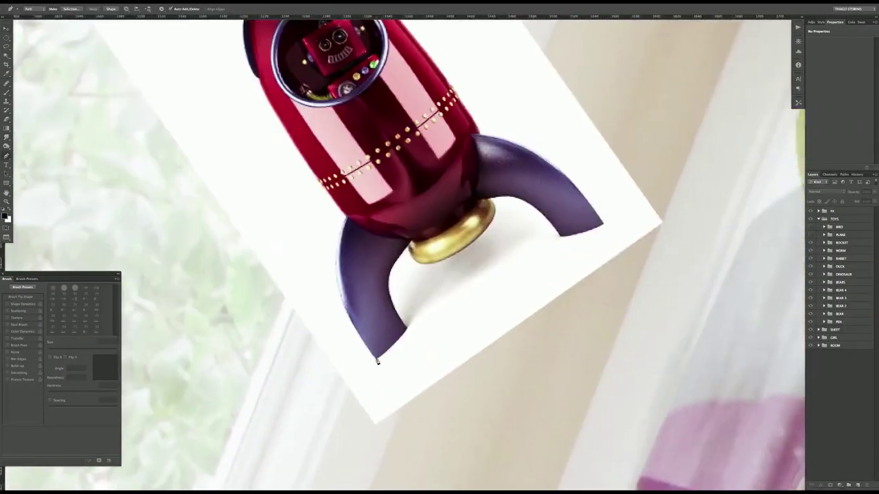
Trace the rocket's gold nozzle and paint shading onto the rocket through a masked Curves layer.
{"action": "left_click_drag", "start_coordinate": [412, 267], "coordinate": [421, 265]}
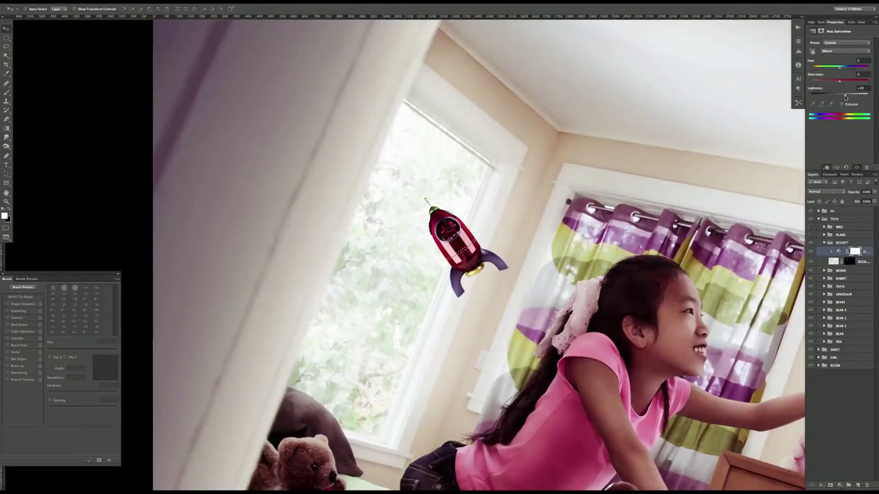
{"action": "left_click", "coordinate": [839, 484]}
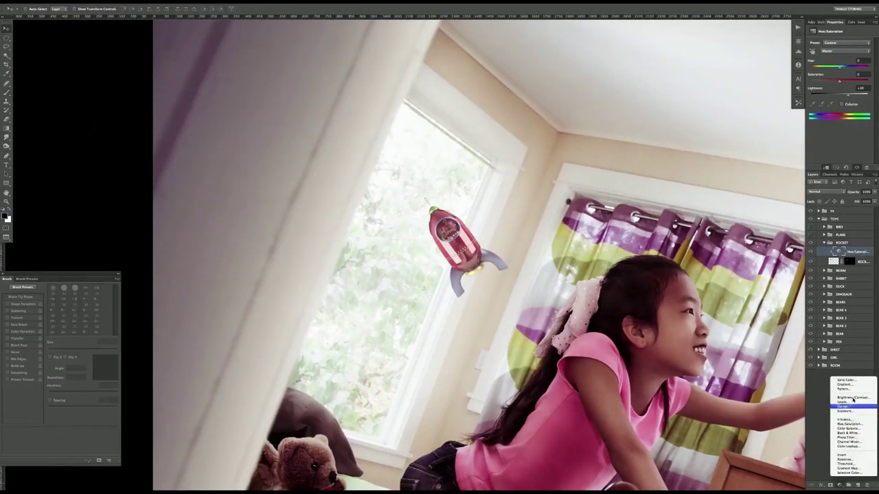
{"action": "left_click", "coordinate": [848, 410]}
{"action": "key", "text": "ctrl+i"}
{"action": "key", "text": "b"}
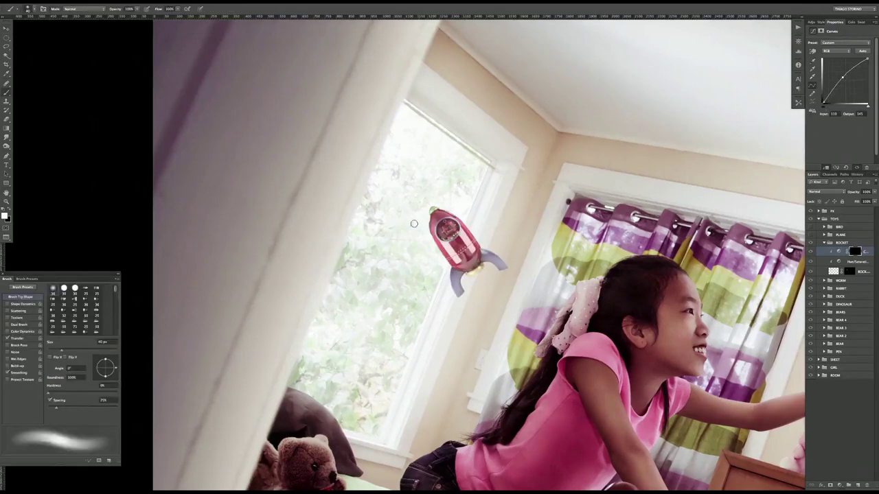
{"action": "left_click_drag", "start_coordinate": [439, 226], "coordinate": [479, 237]}
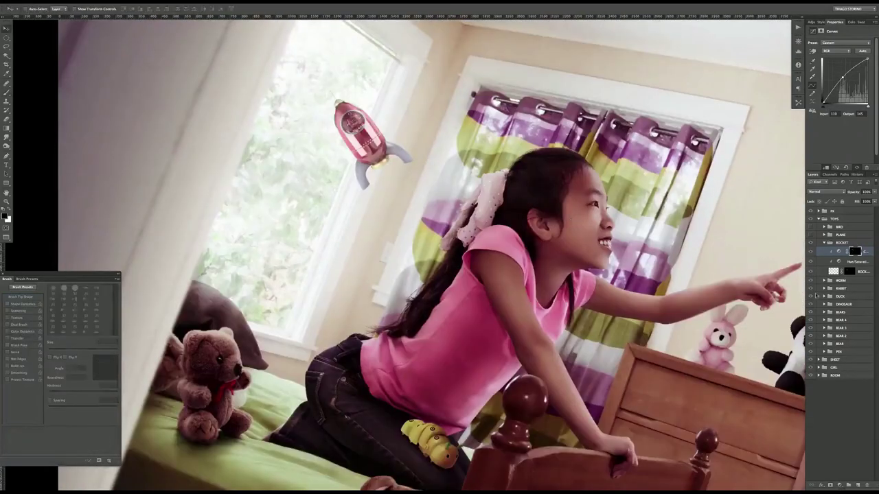
Apply a 251-pixel Motion Blur to the rocket copy.
{"action": "left_click", "coordinate": [267, 81]}
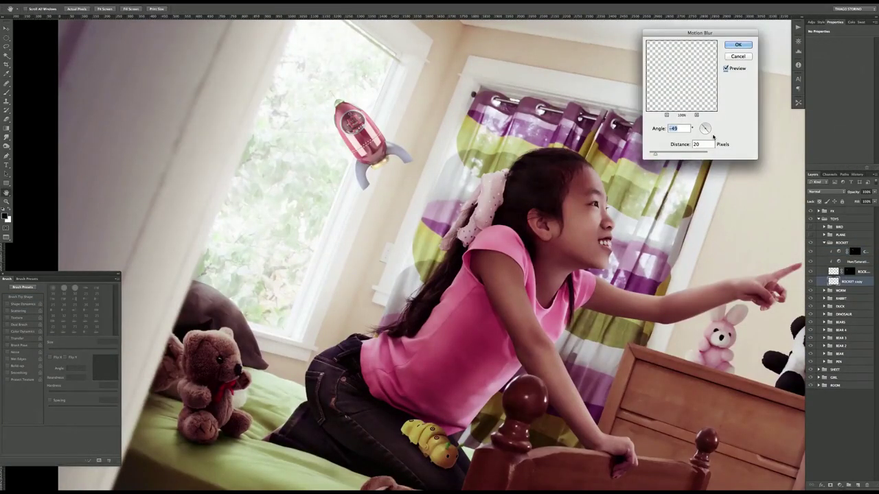
{"action": "left_click_drag", "start_coordinate": [655, 153], "coordinate": [691, 155]}
{"action": "left_click", "coordinate": [741, 45]}
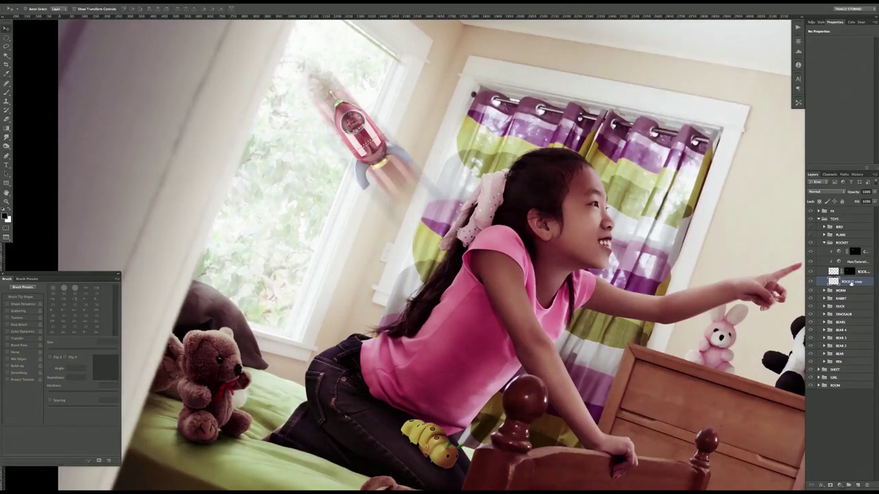
{"action": "key", "text": "Return"}
Reveal the blur trail behind the rocket through a hidden mask and nudge the rocket left.
{"action": "left_click", "coordinate": [831, 485], "text": "alt"}
{"action": "key", "text": "b"}
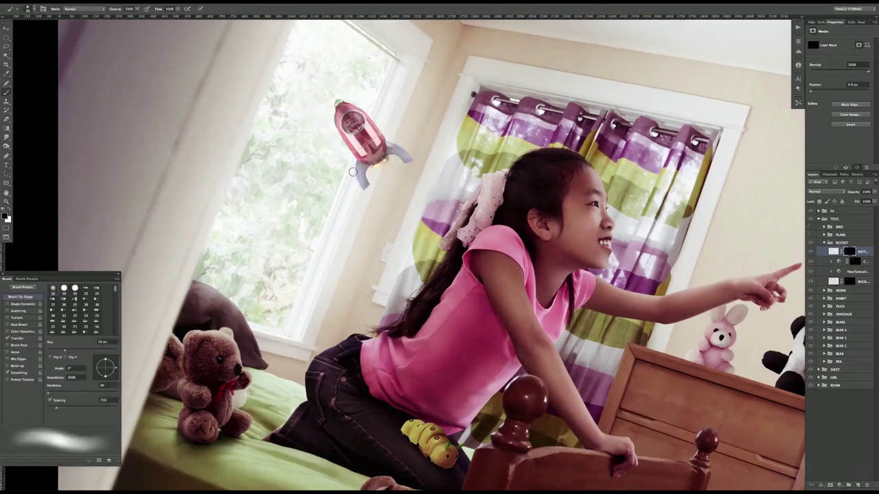
{"action": "left_click_drag", "start_coordinate": [372, 177], "coordinate": [412, 180]}
{"action": "key", "text": "bracketright"}
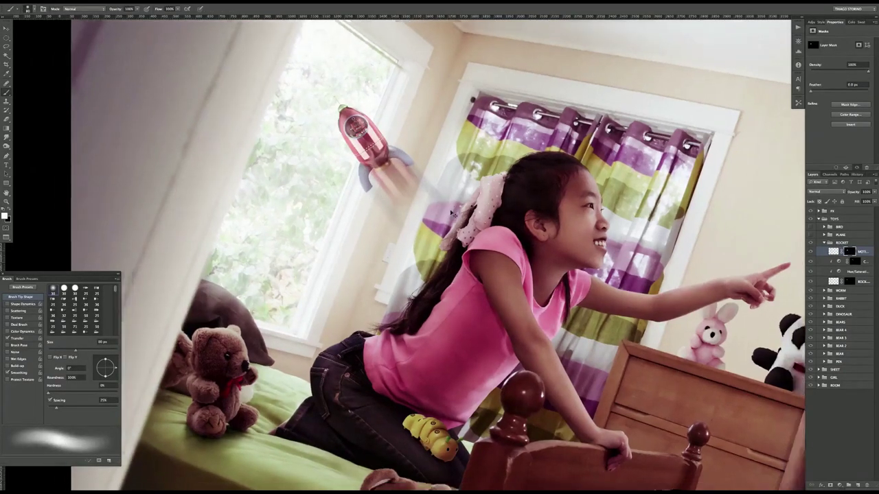
{"action": "key", "text": "ctrl+minus"}
{"action": "key", "text": "v"}
{"action": "left_click_drag", "start_coordinate": [343, 219], "coordinate": [322, 216]}
Show the PLANE group and place the first Pen anchor under the biplane's wheel.
{"action": "left_click", "coordinate": [841, 235]}
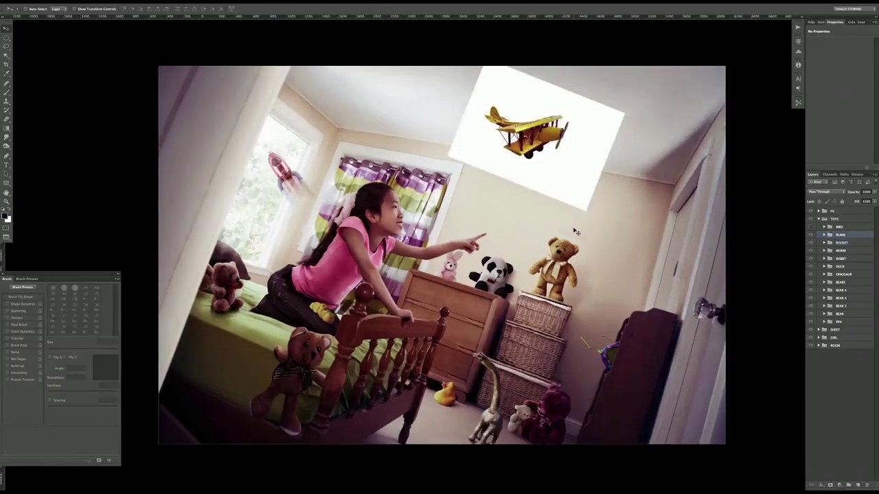
{"action": "scroll", "coordinate": [529, 249], "scroll_direction": "up", "scroll_amount": 5}
{"action": "scroll", "coordinate": [601, 138], "scroll_direction": "up", "scroll_amount": 3}
{"action": "key", "text": "p"}
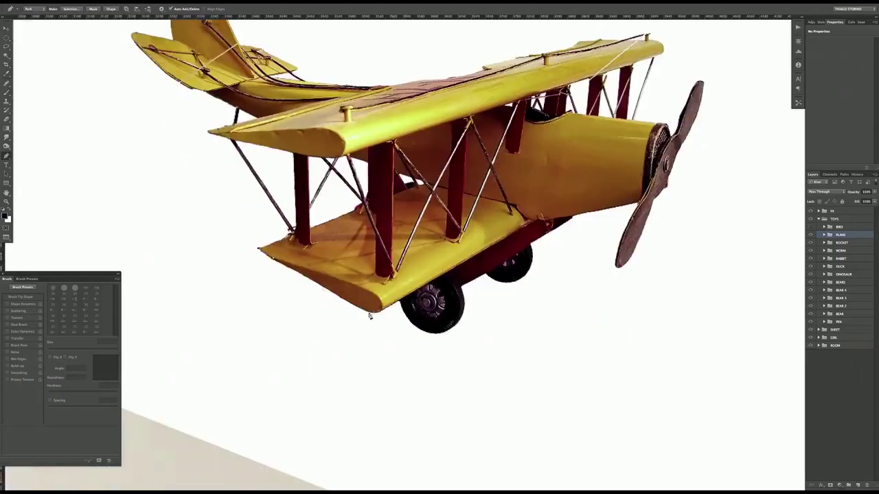
{"action": "scroll", "coordinate": [329, 302], "scroll_direction": "down", "scroll_amount": 3}
{"action": "scroll", "coordinate": [394, 302], "scroll_direction": "down", "scroll_amount": 2}
{"action": "left_click", "coordinate": [386, 268]}
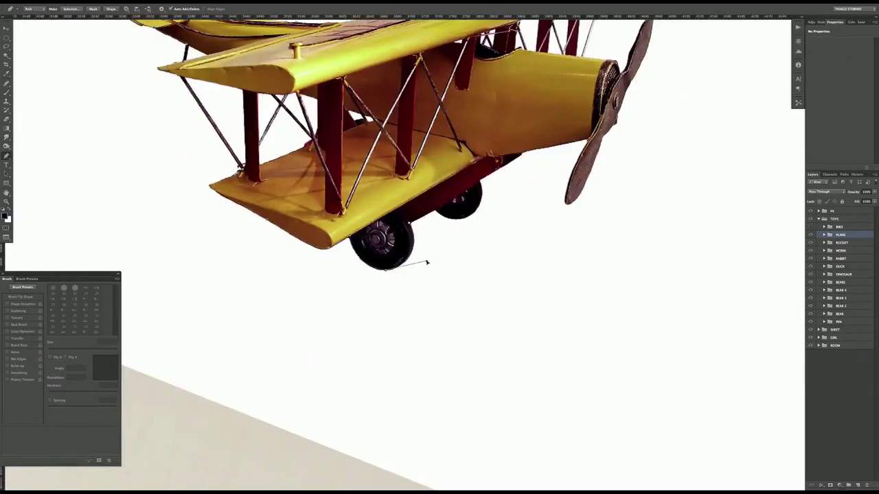
Pan around the biplane photo to follow its edges for tracing.
{"action": "scroll", "coordinate": [480, 199], "scroll_direction": "up", "scroll_amount": 2}
{"action": "scroll", "coordinate": [480, 199], "scroll_direction": "right", "scroll_amount": 3}
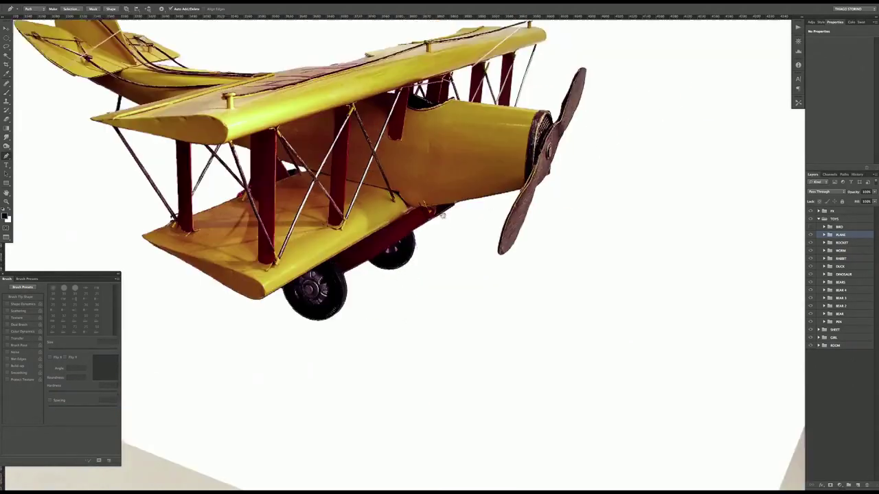
{"action": "scroll", "coordinate": [481, 240], "scroll_direction": "right", "scroll_amount": 1}
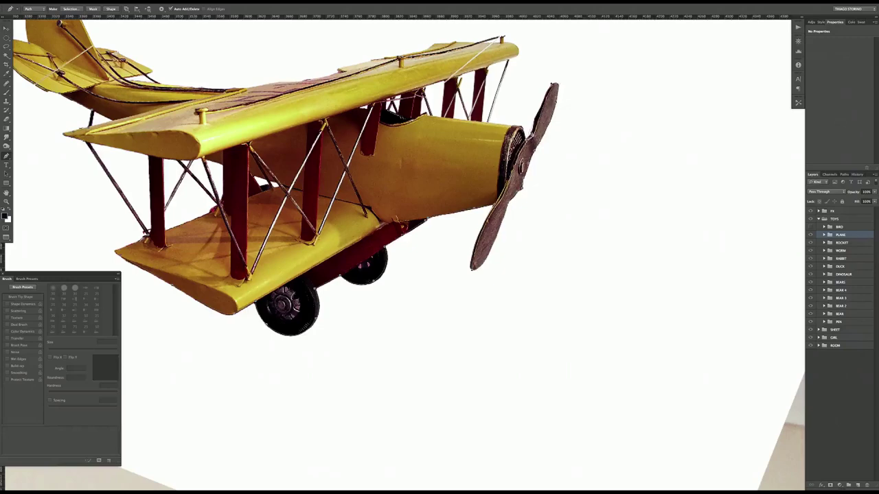
{"action": "scroll", "coordinate": [518, 43], "scroll_direction": "up", "scroll_amount": 3}
{"action": "scroll", "coordinate": [518, 43], "scroll_direction": "left", "scroll_amount": 2}
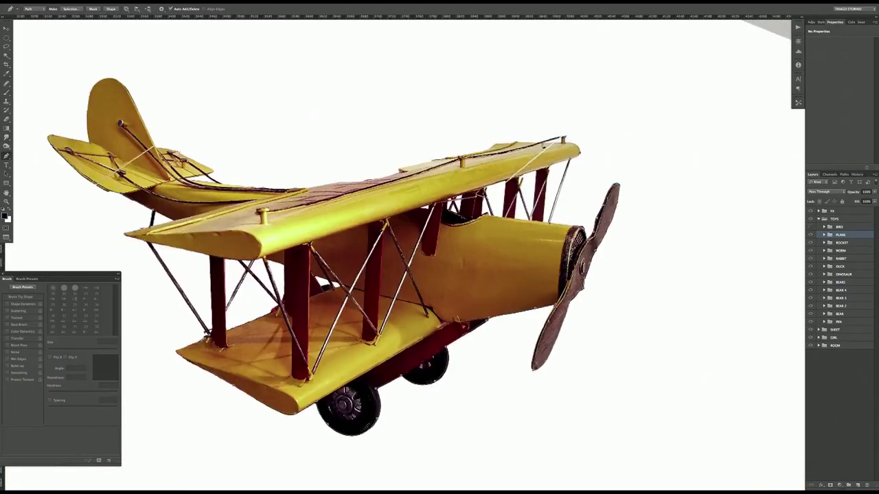
{"action": "scroll", "coordinate": [515, 164], "scroll_direction": "left", "scroll_amount": 4}
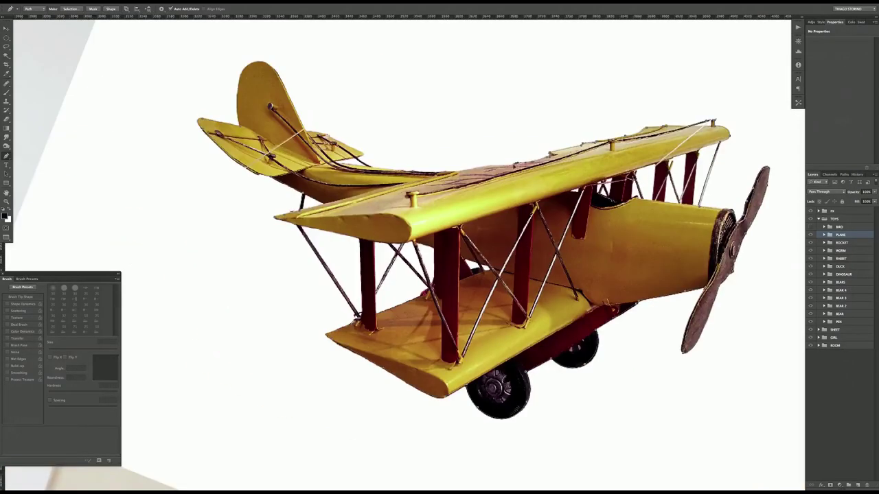
{"action": "scroll", "coordinate": [515, 165], "scroll_direction": "left", "scroll_amount": 2}
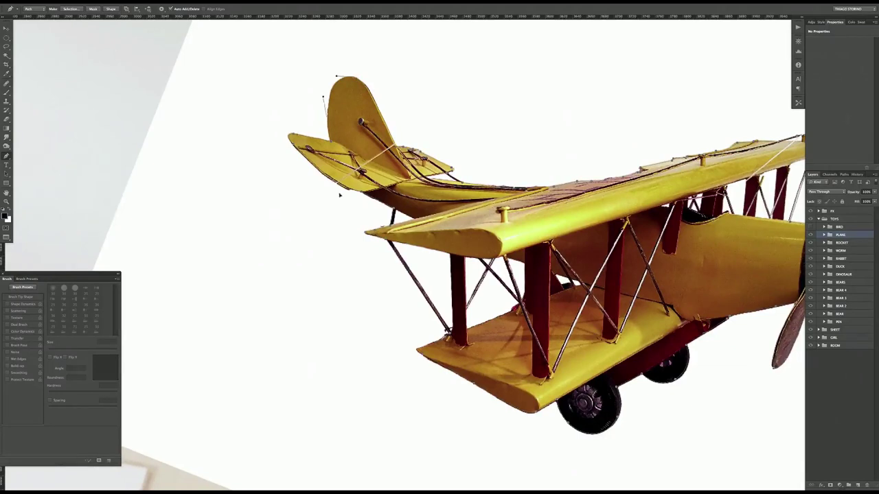
{"action": "scroll", "coordinate": [444, 173], "scroll_direction": "down", "scroll_amount": 2}
{"action": "scroll", "coordinate": [444, 172], "scroll_direction": "right", "scroll_amount": 2}
{"action": "scroll", "coordinate": [397, 206], "scroll_direction": "down", "scroll_amount": 1}
{"action": "scroll", "coordinate": [397, 206], "scroll_direction": "right", "scroll_amount": 1}
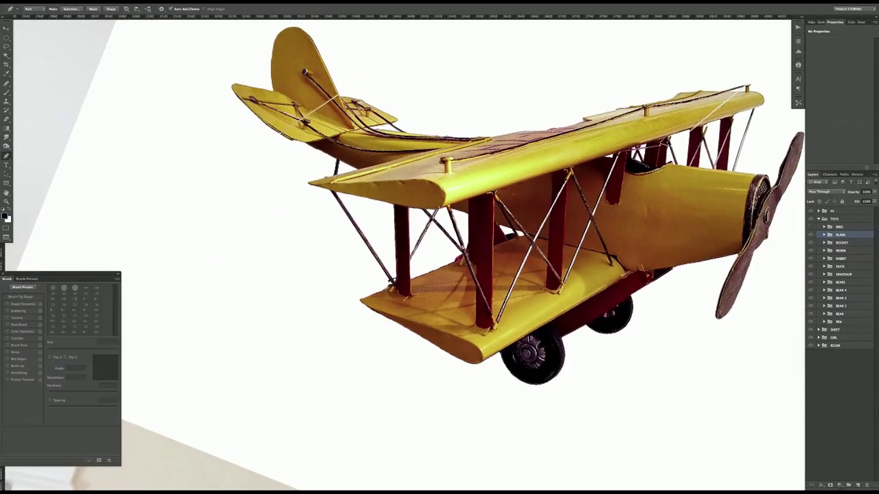
{"action": "scroll", "coordinate": [520, 233], "scroll_direction": "right", "scroll_amount": 5}
{"action": "scroll", "coordinate": [519, 233], "scroll_direction": "up", "scroll_amount": 1}
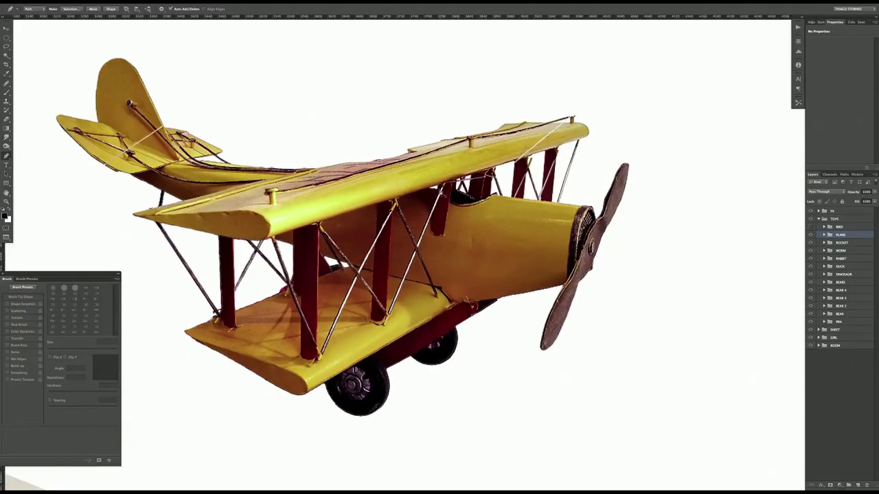
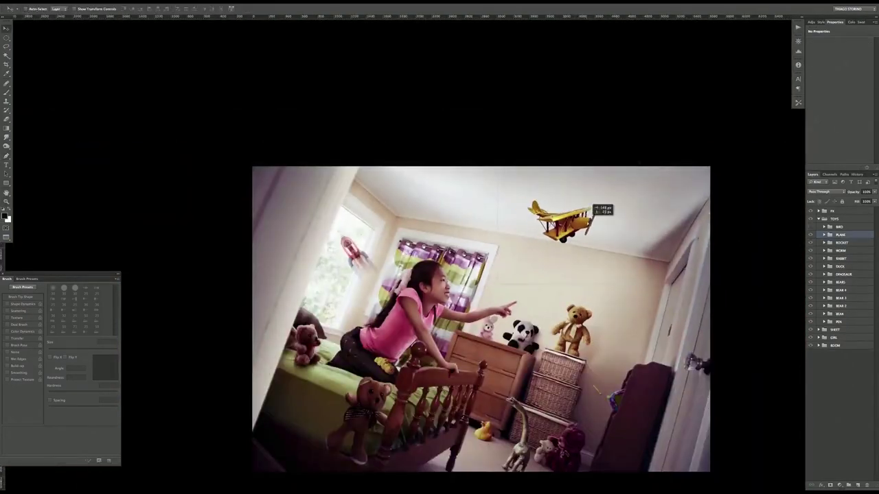
Nudge the plane up-right and paint the inverted Curves mask to lighten parts of it.
{"action": "left_click_drag", "start_coordinate": [594, 210], "coordinate": [615, 204]}
{"action": "scroll", "coordinate": [659, 274], "scroll_direction": "up", "scroll_amount": 3}
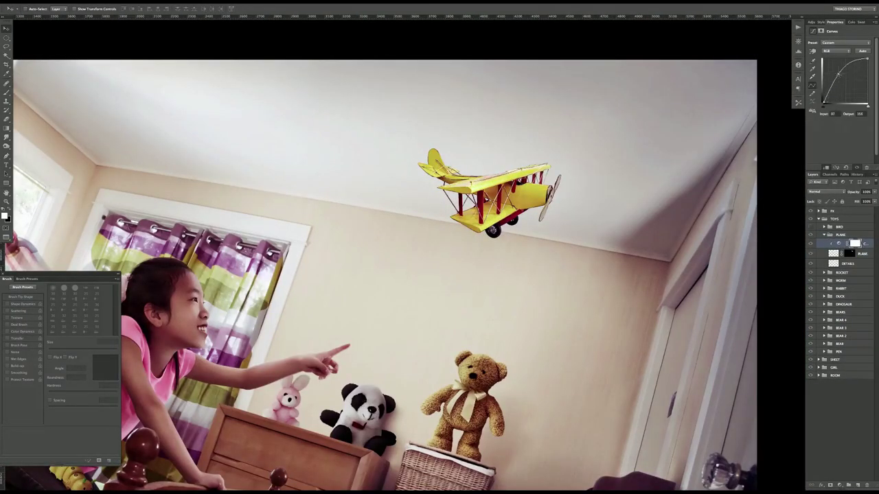
{"action": "key", "text": "ctrl+i"}
{"action": "key", "text": "b"}
{"action": "left_click_drag", "start_coordinate": [439, 164], "coordinate": [474, 220]}
{"action": "left_click_drag", "start_coordinate": [474, 179], "coordinate": [528, 199]}
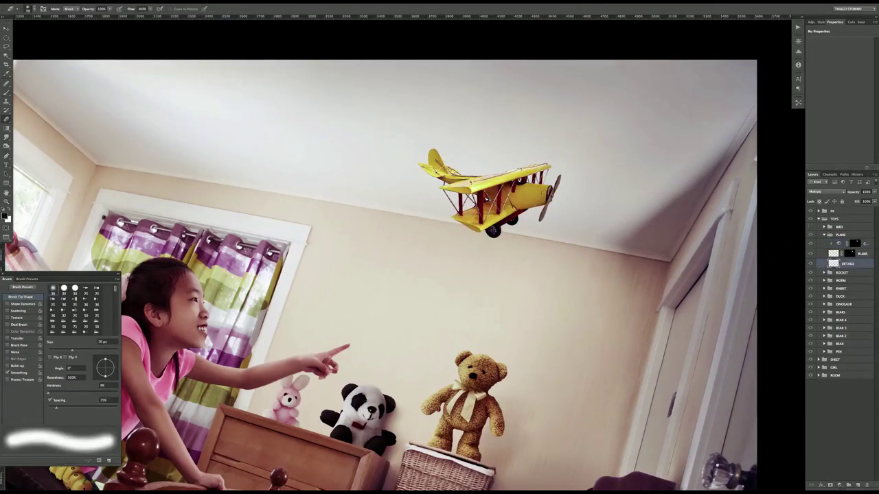
{"action": "key", "text": "v"}
Add Hue/Saturation and a darkening Curves adjustment to the PLANE group, with the curve's mask inverted.
{"action": "left_click", "coordinate": [838, 484]}
{"action": "left_click", "coordinate": [847, 420]}
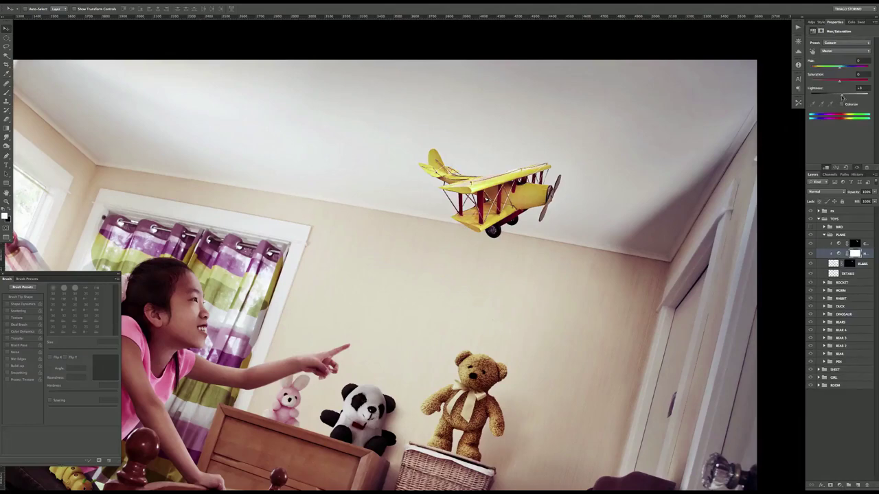
{"action": "left_click", "coordinate": [838, 485]}
{"action": "left_click", "coordinate": [848, 386]}
{"action": "left_click_drag", "start_coordinate": [845, 80], "coordinate": [848, 84]}
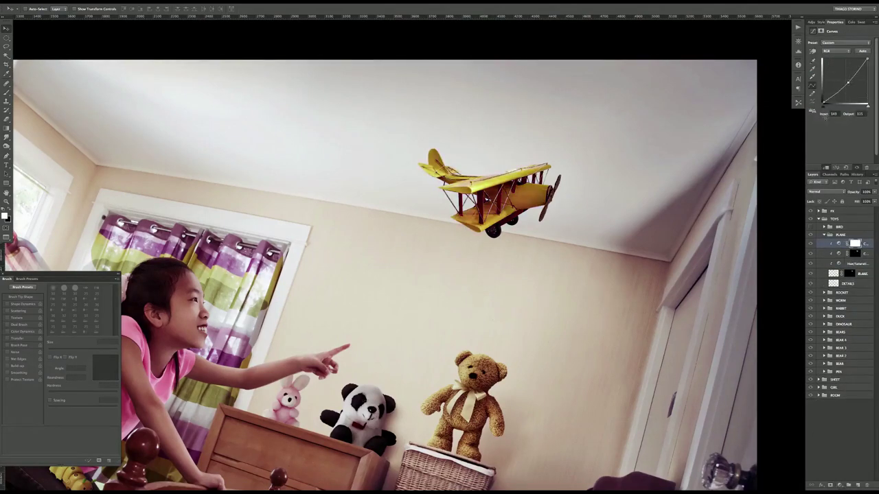
{"action": "key", "text": "ctrl+i"}
{"action": "key", "text": "b"}
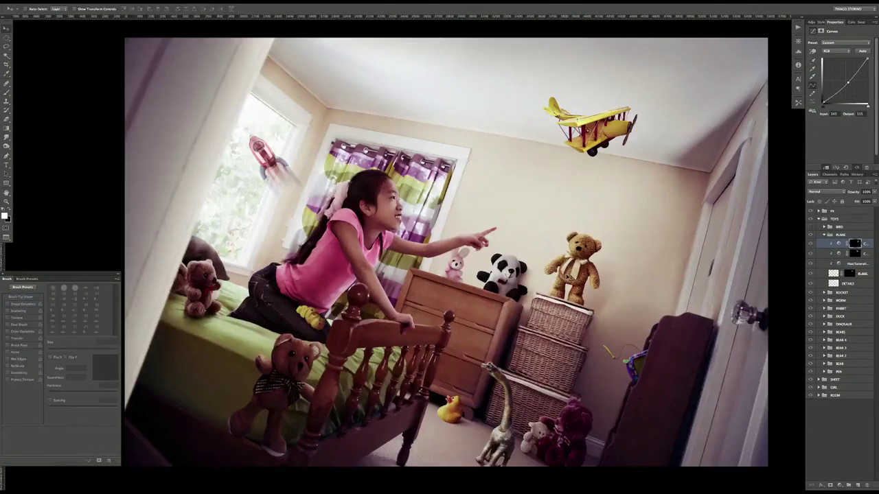
Stamp the plane layers, apply Motion Blur, and mask-paint a blur trail behind the tail.
{"action": "key", "text": "ctrl+e"}
{"action": "key", "text": "ctrl+alt+f"}
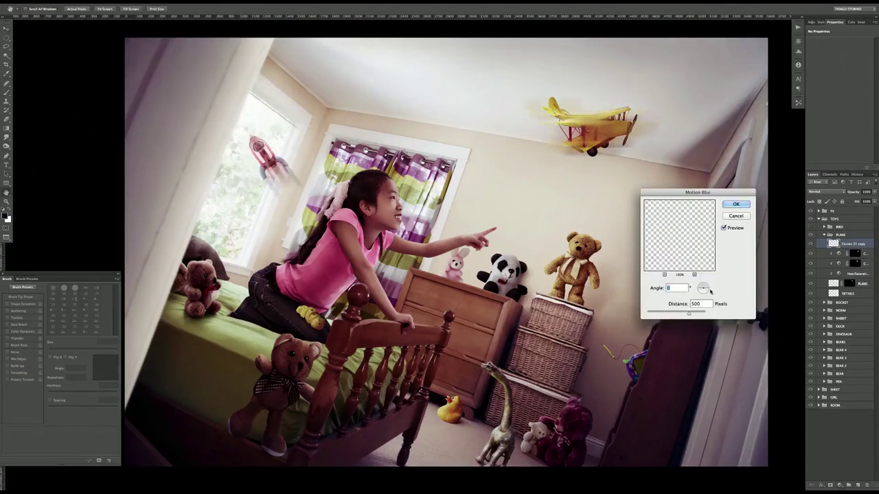
{"action": "key", "text": "Return"}
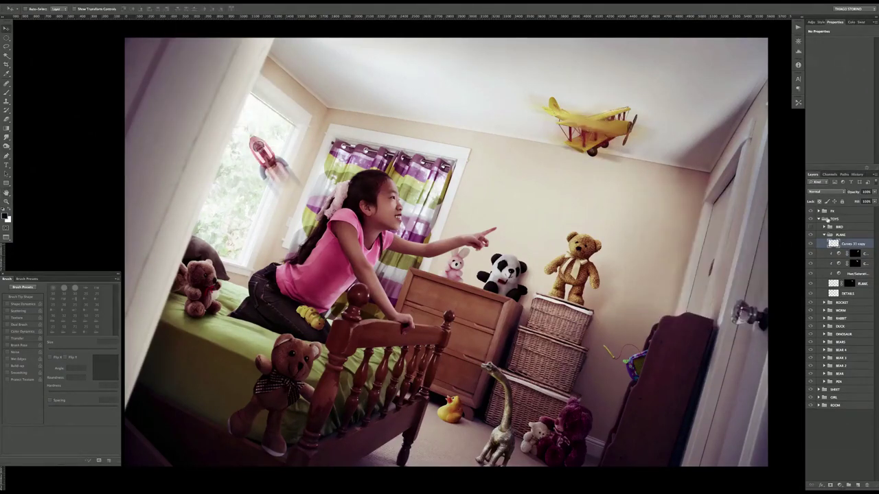
{"action": "key", "text": "b"}
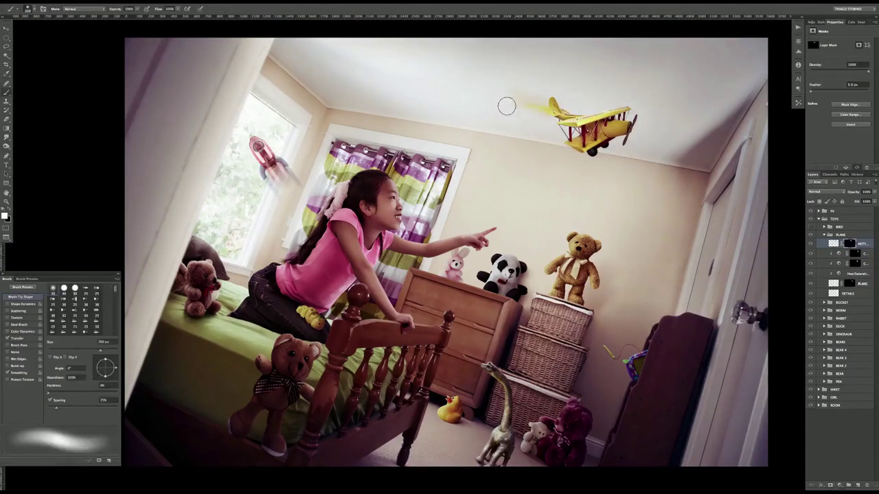
{"action": "mouse_move", "coordinate": [506, 104]}
{"action": "left_mouse_down"}
{"action": "mouse_move", "coordinate": [611, 101]}
{"action": "mouse_move", "coordinate": [545, 124]}
{"action": "mouse_move", "coordinate": [547, 111]}
{"action": "left_mouse_up"}
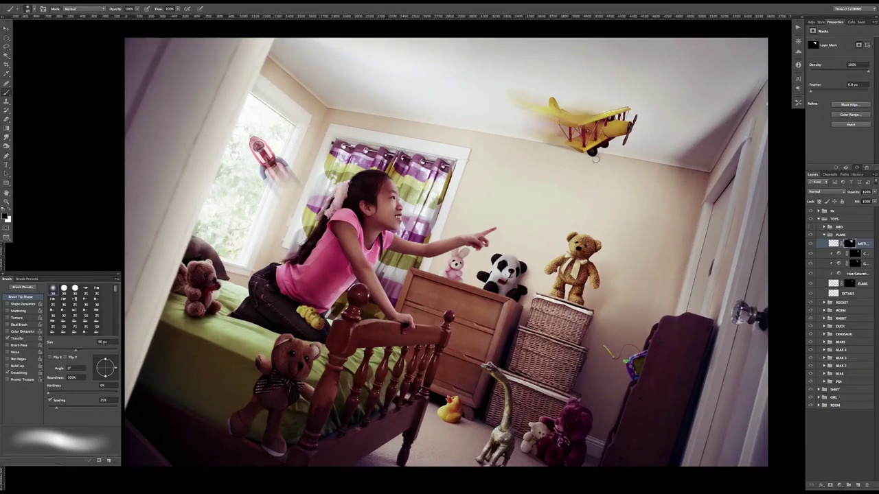
{"action": "key", "text": "v"}
{"action": "key", "text": "ctrl+minus"}
{"action": "left_click", "coordinate": [866, 234]}
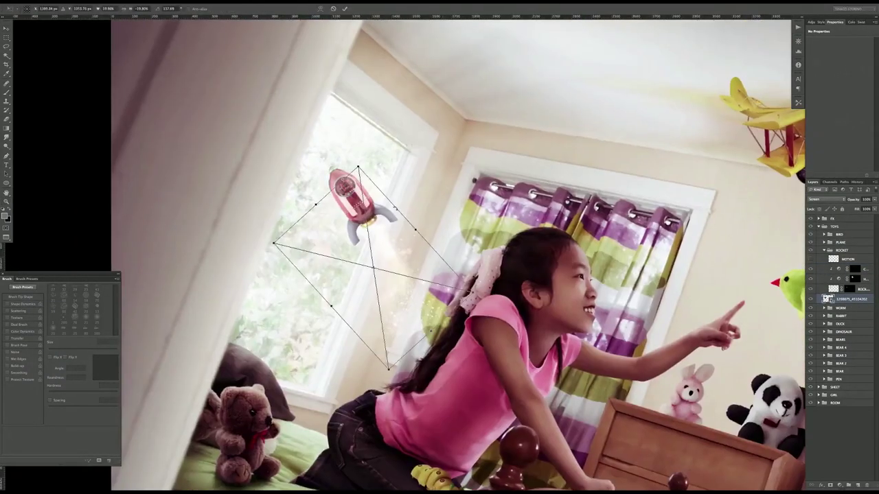
Distort the rocket's trail layer along its flight and paint a soft glow below the rocket.
{"action": "left_click_drag", "start_coordinate": [394, 208], "coordinate": [396, 252]}
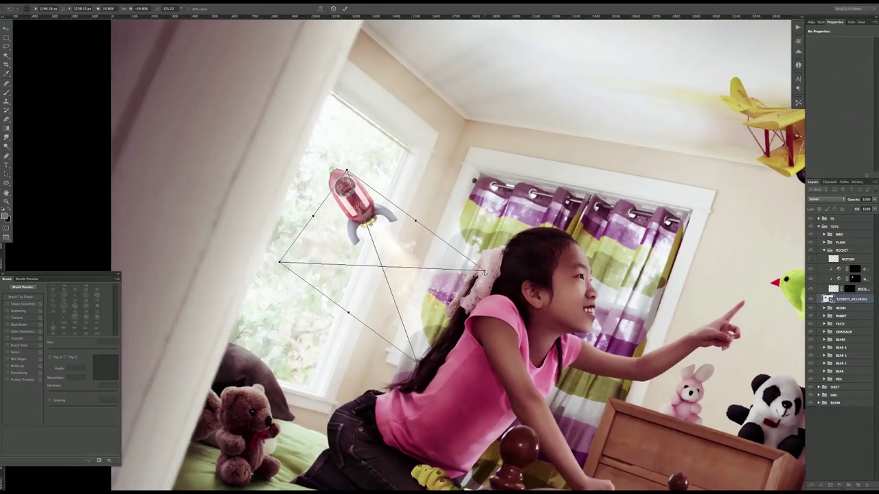
{"action": "key", "text": "Return"}
{"action": "left_click", "coordinate": [843, 299]}
{"action": "key", "text": "b"}
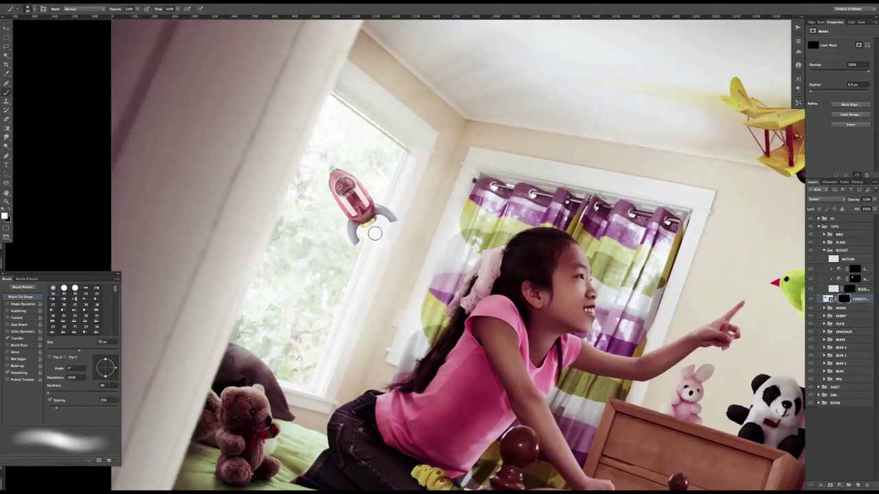
{"action": "left_click_drag", "start_coordinate": [382, 240], "coordinate": [397, 259]}
{"action": "key", "text": "v"}
Paint more glow into the MOTION mask, move it lower in the stack, and lower its Fill.
{"action": "left_click", "coordinate": [851, 277]}
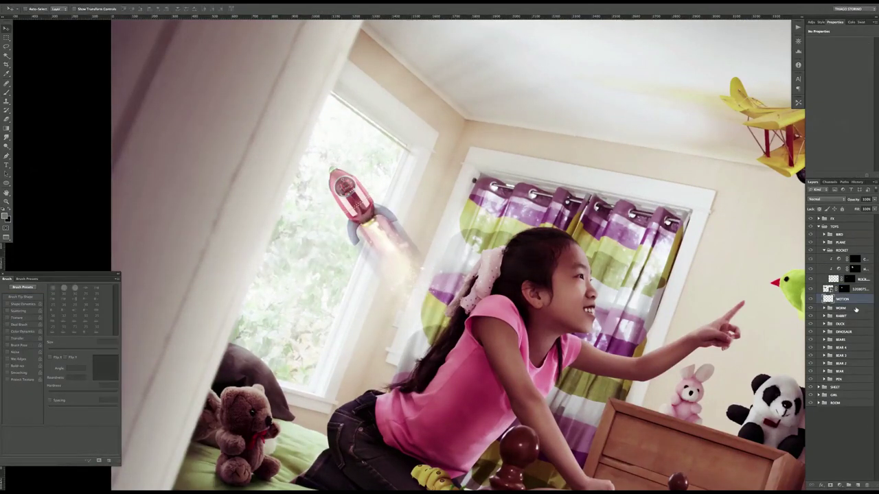
{"action": "left_click", "coordinate": [849, 259]}
{"action": "key", "text": "b"}
{"action": "mouse_move", "coordinate": [382, 226]}
{"action": "left_mouse_down"}
{"action": "mouse_move", "coordinate": [397, 255]}
{"action": "mouse_move", "coordinate": [371, 264]}
{"action": "left_mouse_up"}
{"action": "key", "text": "v"}
{"action": "left_click_drag", "start_coordinate": [849, 259], "coordinate": [849, 301]}
{"action": "left_click_drag", "start_coordinate": [869, 208], "coordinate": [867, 217]}
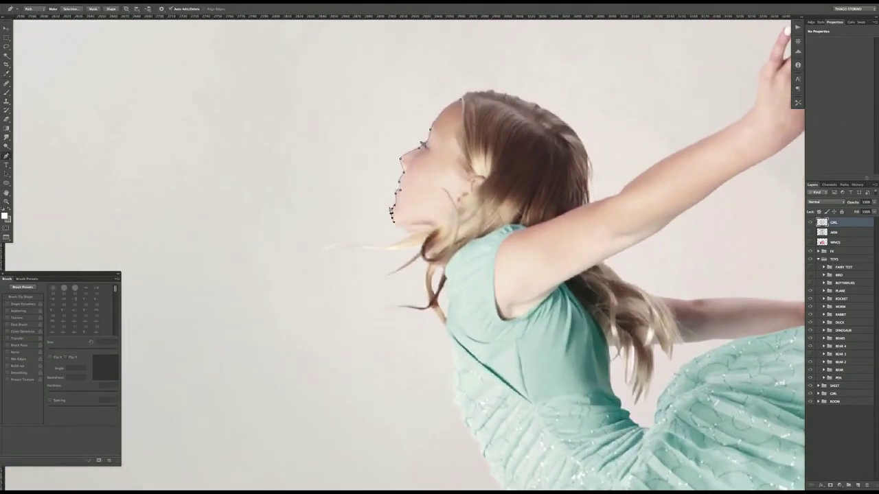
Trace the Pen path along the hair strand, neck and down the dress edge to the hem.
{"action": "left_click", "coordinate": [345, 246]}
{"action": "left_click", "coordinate": [389, 249]}
{"action": "mouse_move", "coordinate": [413, 313]}
{"action": "left_mouse_down"}
{"action": "mouse_move", "coordinate": [398, 216]}
{"action": "mouse_move", "coordinate": [411, 126]}
{"action": "left_mouse_up"}
{"action": "left_click", "coordinate": [411, 206]}
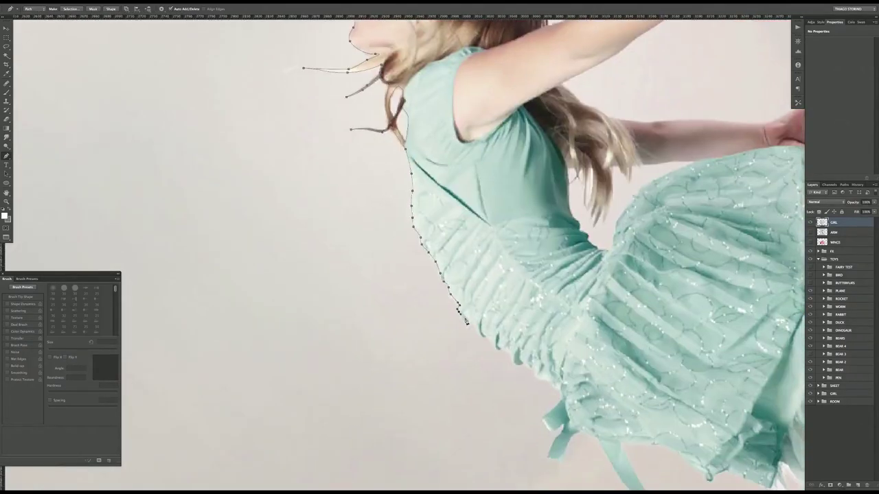
{"action": "left_click_drag", "start_coordinate": [466, 322], "coordinate": [446, 259]}
{"action": "left_click_drag", "start_coordinate": [485, 285], "coordinate": [469, 204]}
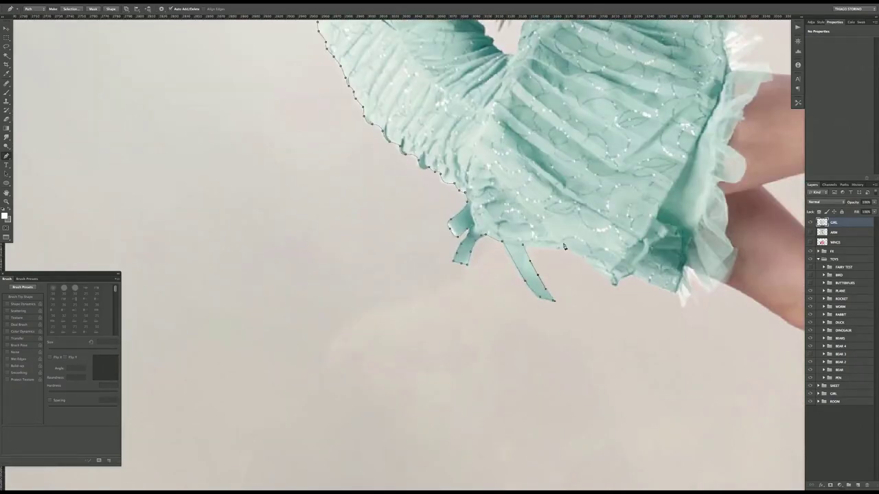
{"action": "left_click", "coordinate": [665, 289]}
Continue the Pen outline along the leg, heel and foot to the raised leg.
{"action": "left_click_drag", "start_coordinate": [657, 226], "coordinate": [510, 176]}
{"action": "left_click_drag", "start_coordinate": [541, 226], "coordinate": [471, 199]}
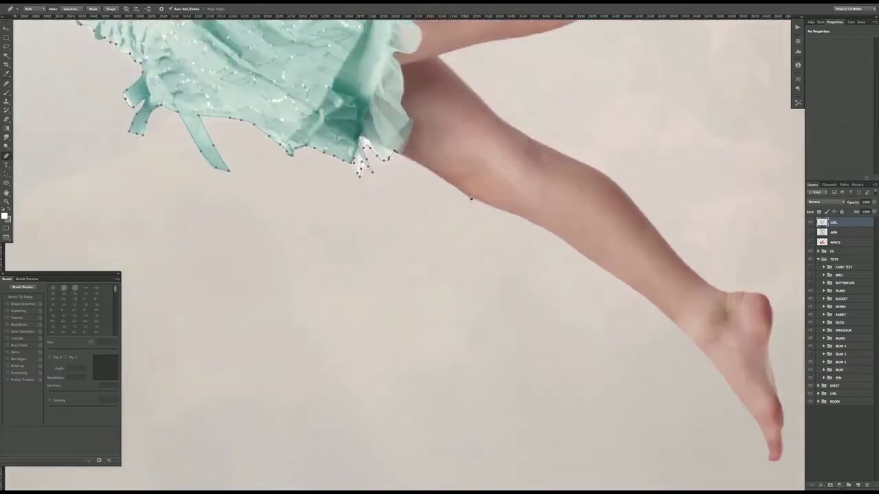
{"action": "left_click", "coordinate": [530, 193]}
{"action": "left_click_drag", "start_coordinate": [563, 240], "coordinate": [487, 134]}
{"action": "left_click", "coordinate": [488, 134]}
{"action": "left_click_drag", "start_coordinate": [569, 211], "coordinate": [503, 146]}
{"action": "left_click", "coordinate": [524, 147]}
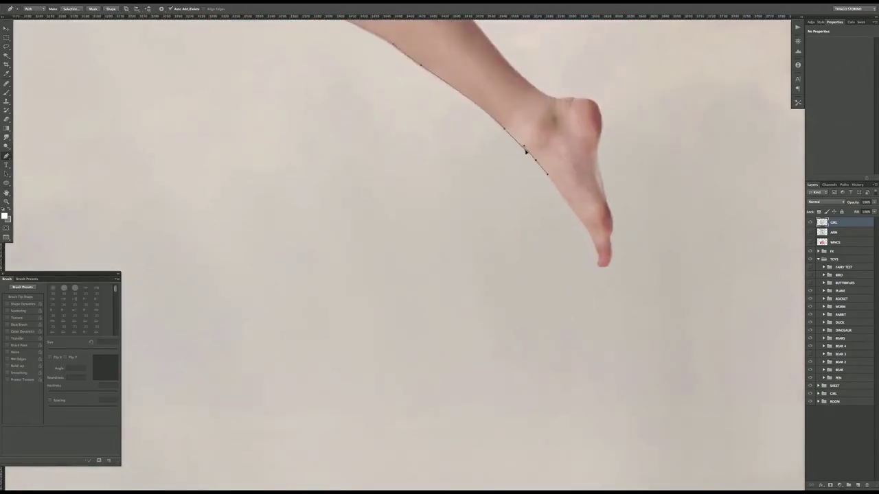
{"action": "left_click_drag", "start_coordinate": [576, 117], "coordinate": [686, 243]}
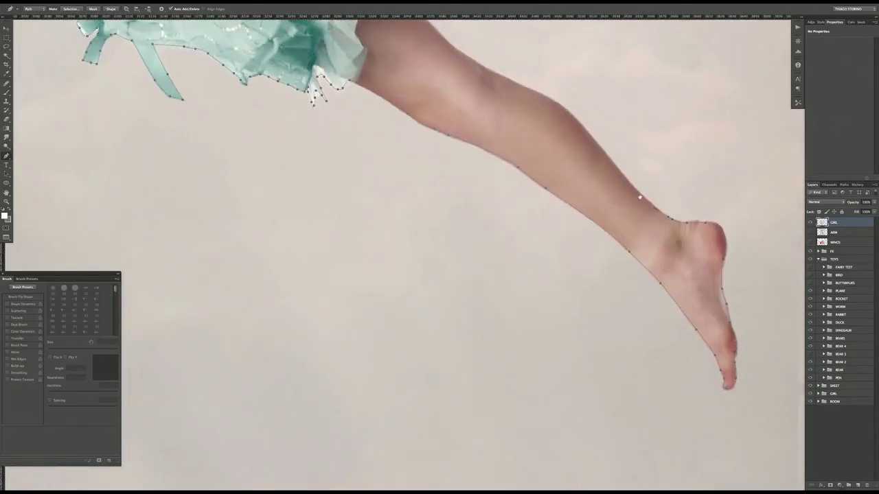
{"action": "left_click", "coordinate": [642, 172]}
{"action": "mouse_move", "coordinate": [500, 87]}
{"action": "left_mouse_down"}
{"action": "mouse_move", "coordinate": [579, 146]}
{"action": "mouse_move", "coordinate": [509, 304]}
{"action": "left_mouse_up"}
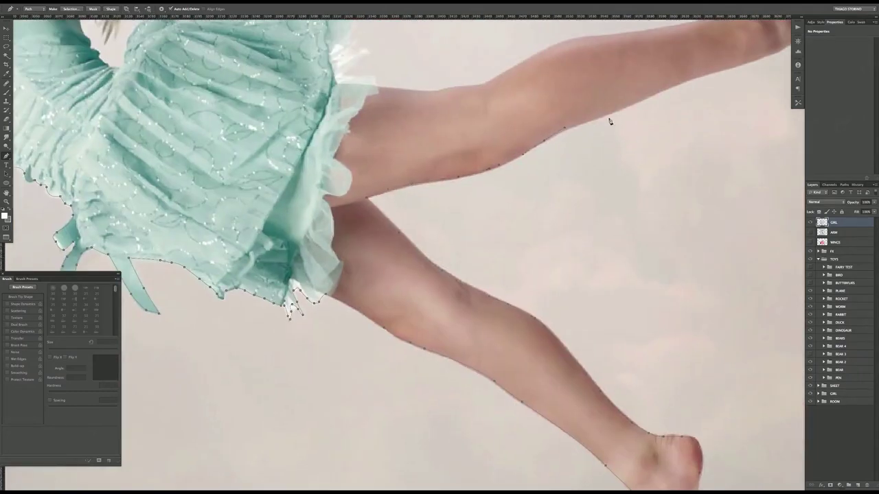
{"action": "left_click_drag", "start_coordinate": [604, 144], "coordinate": [457, 223]}
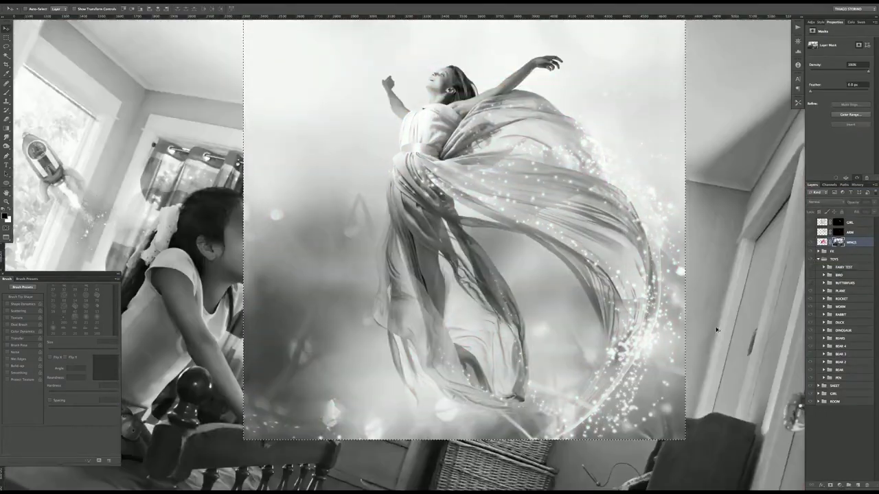
Paint out the unwanted middle of the wings on the WINGS mask with a black brush.
{"action": "key", "text": "g"}
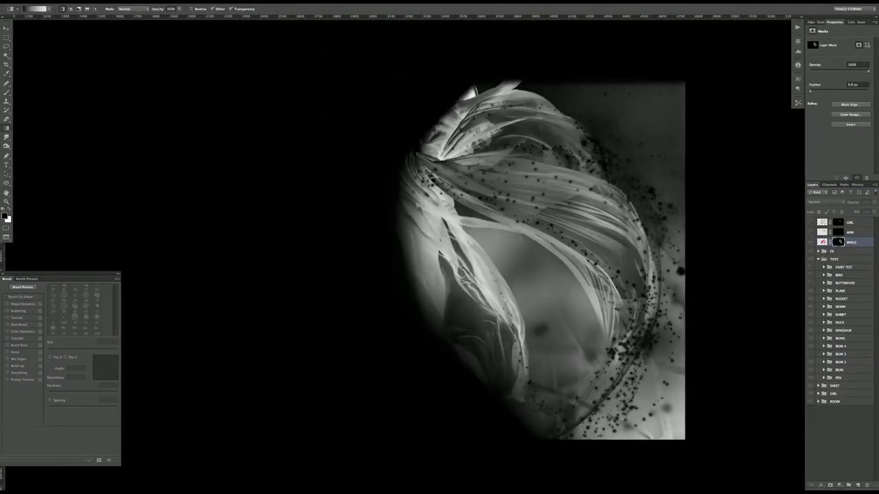
{"action": "key", "text": "b"}
{"action": "left_click_drag", "start_coordinate": [512, 254], "coordinate": [570, 384]}
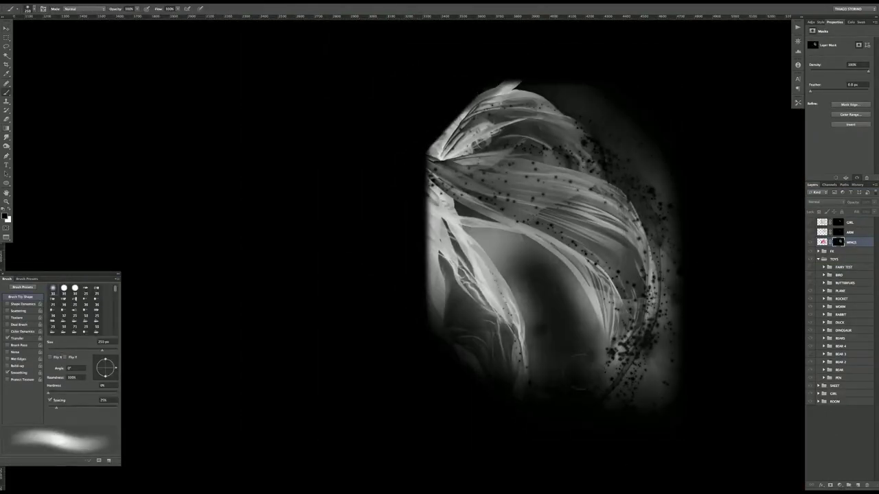
{"action": "key", "text": "bracketleft"}
{"action": "key", "text": "bracketleft"}
{"action": "key", "text": "bracketleft"}
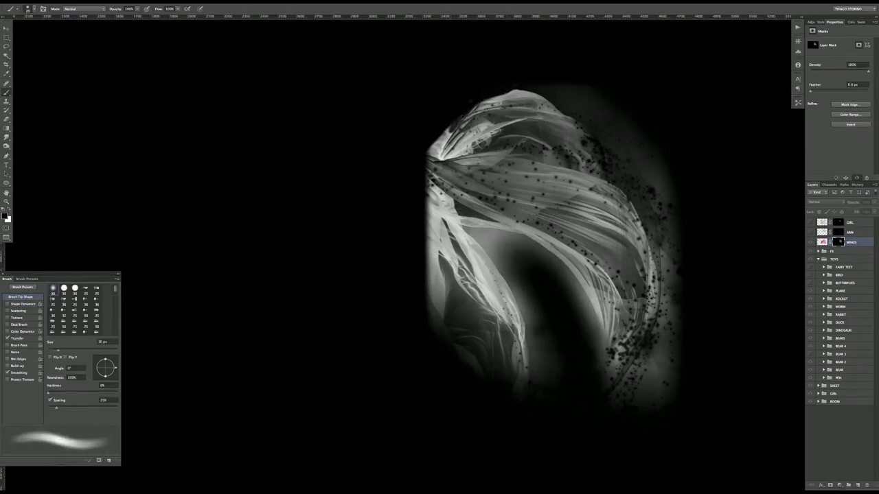
Raise the wings mask contrast with Levels, then refine it with a 10 px brush.
{"action": "key", "text": "ctrl+l"}
{"action": "left_click_drag", "start_coordinate": [697, 165], "coordinate": [707, 60]}
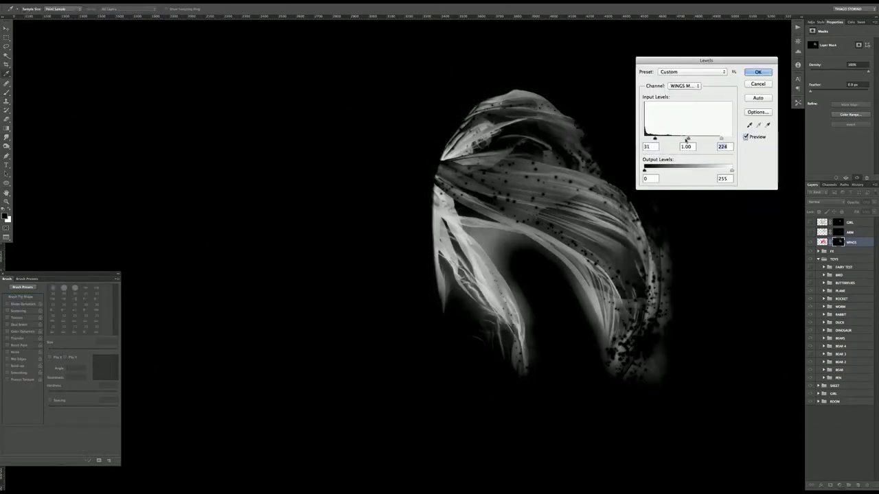
{"action": "left_click_drag", "start_coordinate": [652, 140], "coordinate": [660, 137]}
{"action": "left_click_drag", "start_coordinate": [732, 138], "coordinate": [697, 138]}
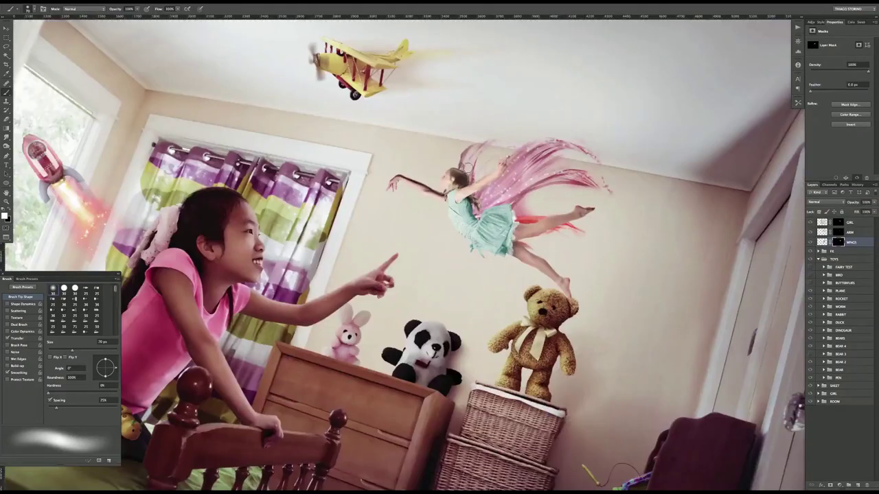
{"action": "left_click_drag", "start_coordinate": [529, 211], "coordinate": [520, 130]}
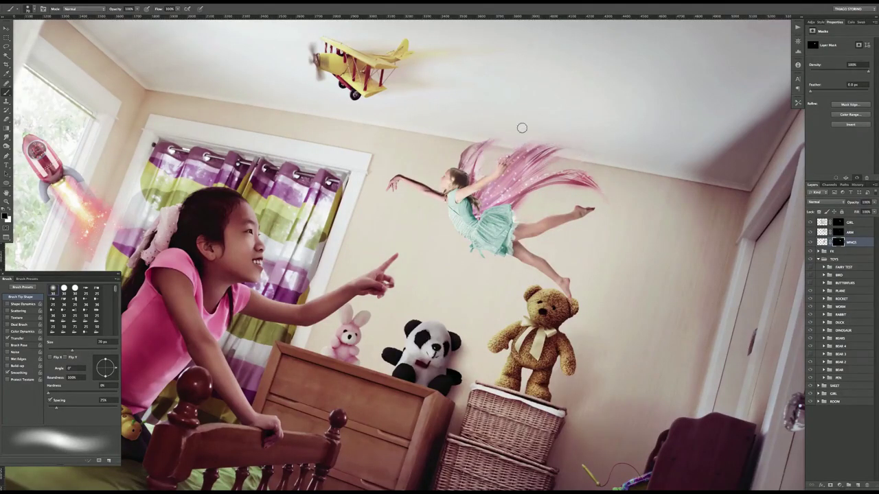
{"action": "key", "text": "x"}
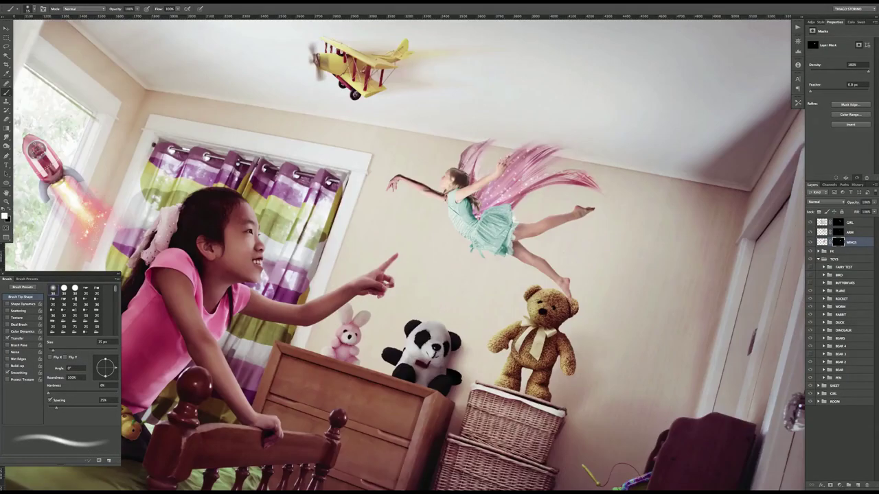
{"action": "key", "text": "bracketleft"}
{"action": "key", "text": "bracketleft"}
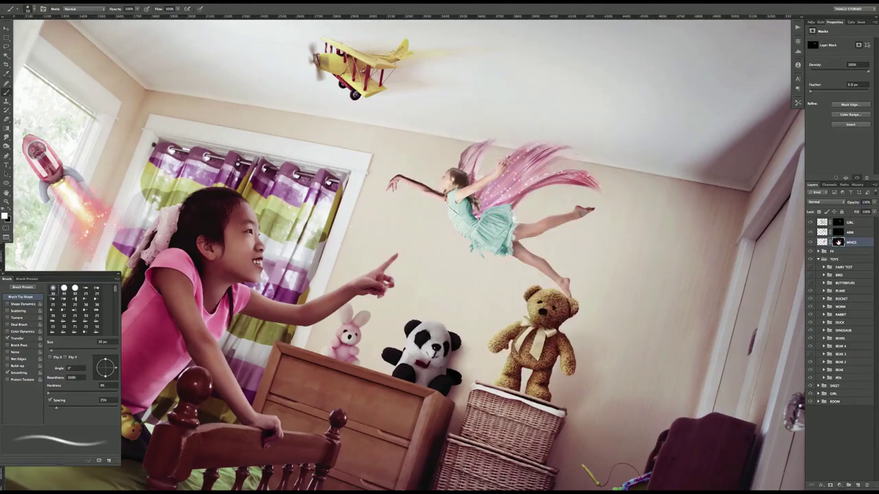
{"action": "left_click_drag", "start_coordinate": [837, 242], "coordinate": [868, 484]}
Zoom in on the wing and trace a Pen path along its top edge.
{"action": "key", "text": "z"}
{"action": "left_click", "coordinate": [596, 177]}
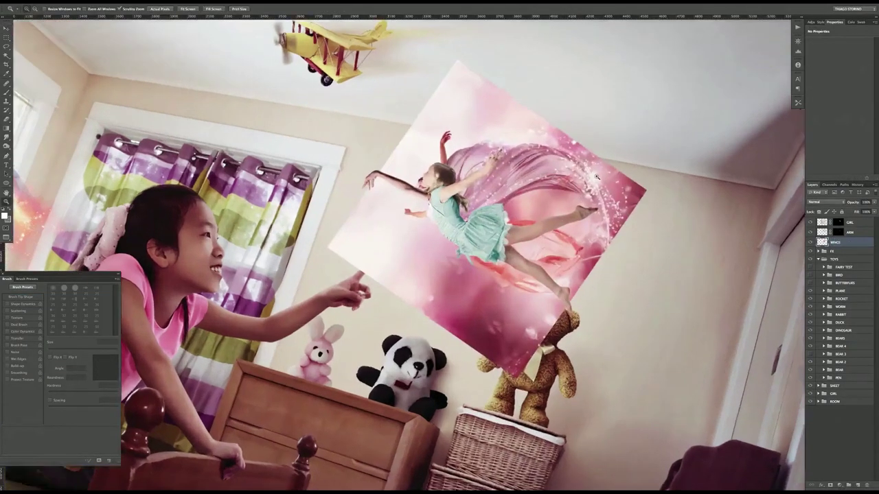
{"action": "left_click", "coordinate": [561, 213]}
{"action": "key", "text": "p"}
{"action": "left_click", "coordinate": [597, 96]}
{"action": "left_click", "coordinate": [484, 53]}
{"action": "left_click_drag", "start_coordinate": [413, 49], "coordinate": [550, 112]}
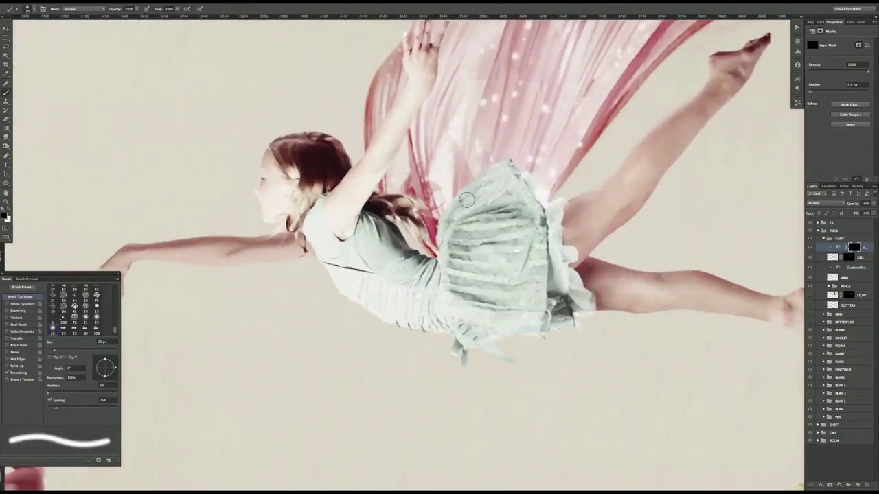
Paint and lasso-fill the dress pink, including the mint hem frill, with brush opacity 20%.
{"action": "left_click_drag", "start_coordinate": [466, 199], "coordinate": [467, 343]}
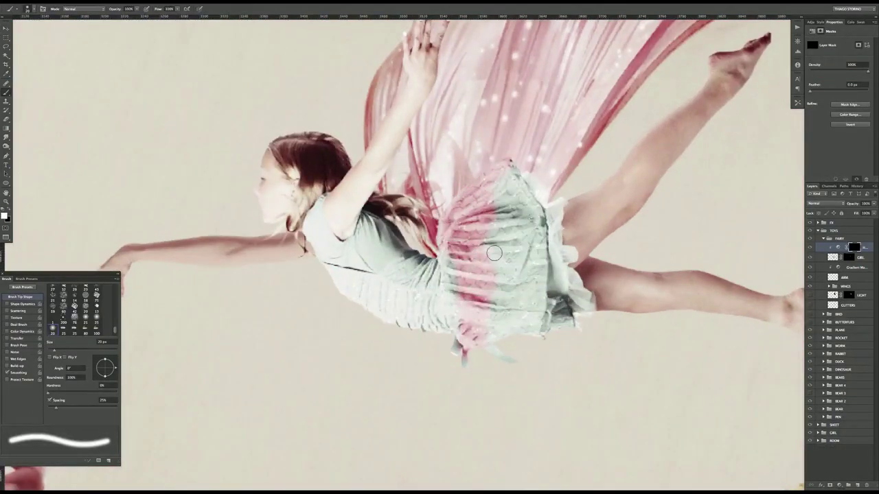
{"action": "key", "text": "l"}
{"action": "left_click_drag", "start_coordinate": [443, 258], "coordinate": [575, 333]}
{"action": "key", "text": "alt+BackSpace"}
{"action": "key", "text": "ctrl+d"}
{"action": "key", "text": "b"}
{"action": "key", "text": "x"}
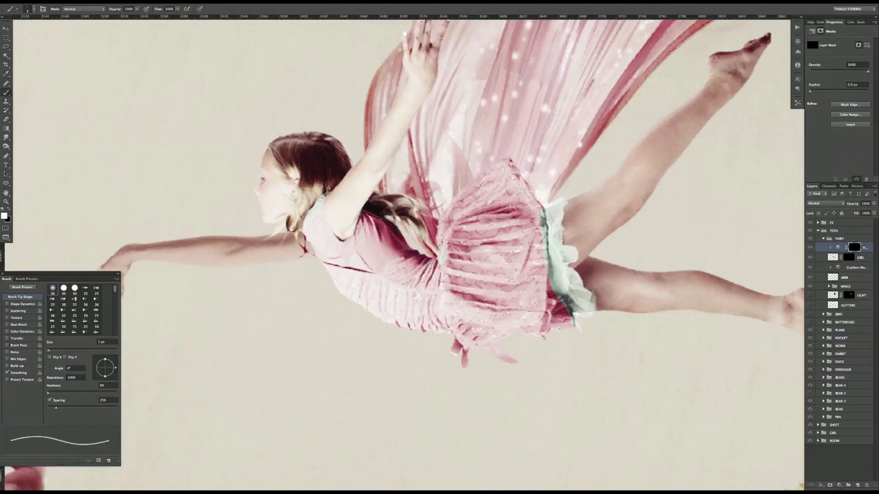
{"action": "left_click_drag", "start_coordinate": [571, 321], "coordinate": [542, 213]}
{"action": "key", "text": "2"}
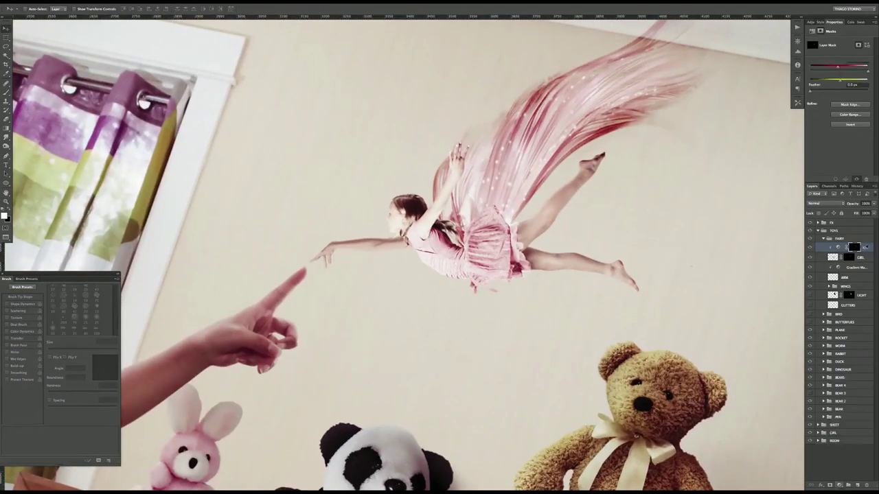
Set the Black & White adjustment to Soft Light, duplicate it, and add a Curves adjustment.
{"action": "left_click", "coordinate": [824, 203]}
{"action": "left_click", "coordinate": [819, 274]}
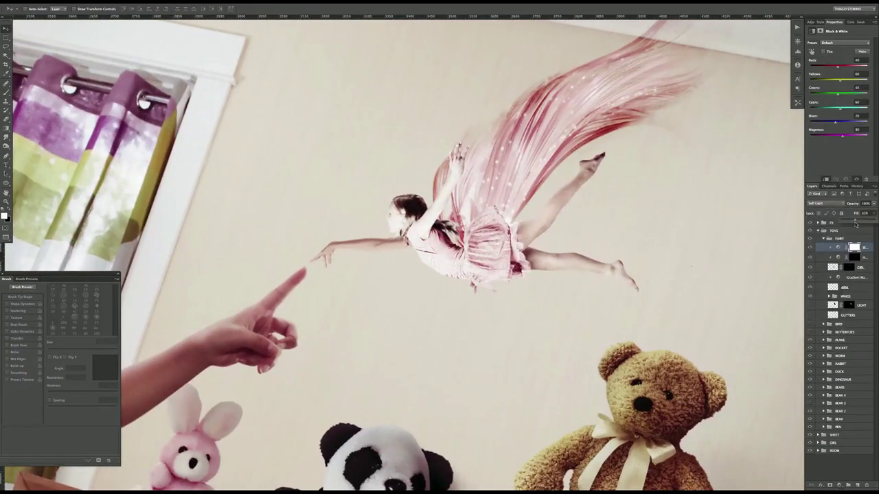
{"action": "left_click_drag", "start_coordinate": [821, 272], "coordinate": [851, 254]}
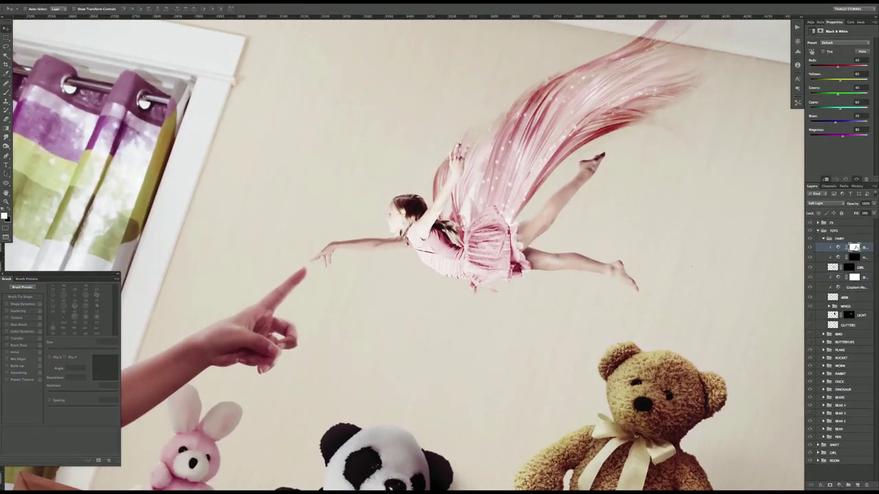
{"action": "left_click", "coordinate": [488, 155]}
{"action": "left_click", "coordinate": [847, 485]}
{"action": "left_click", "coordinate": [846, 407]}
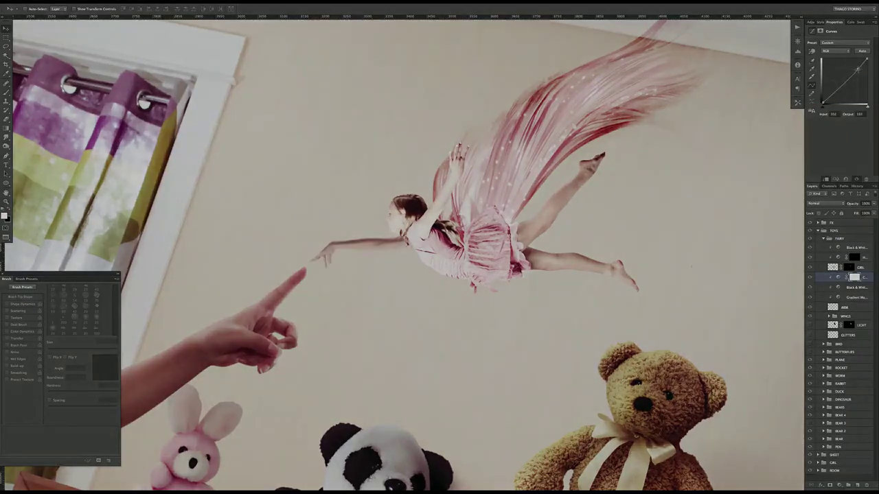